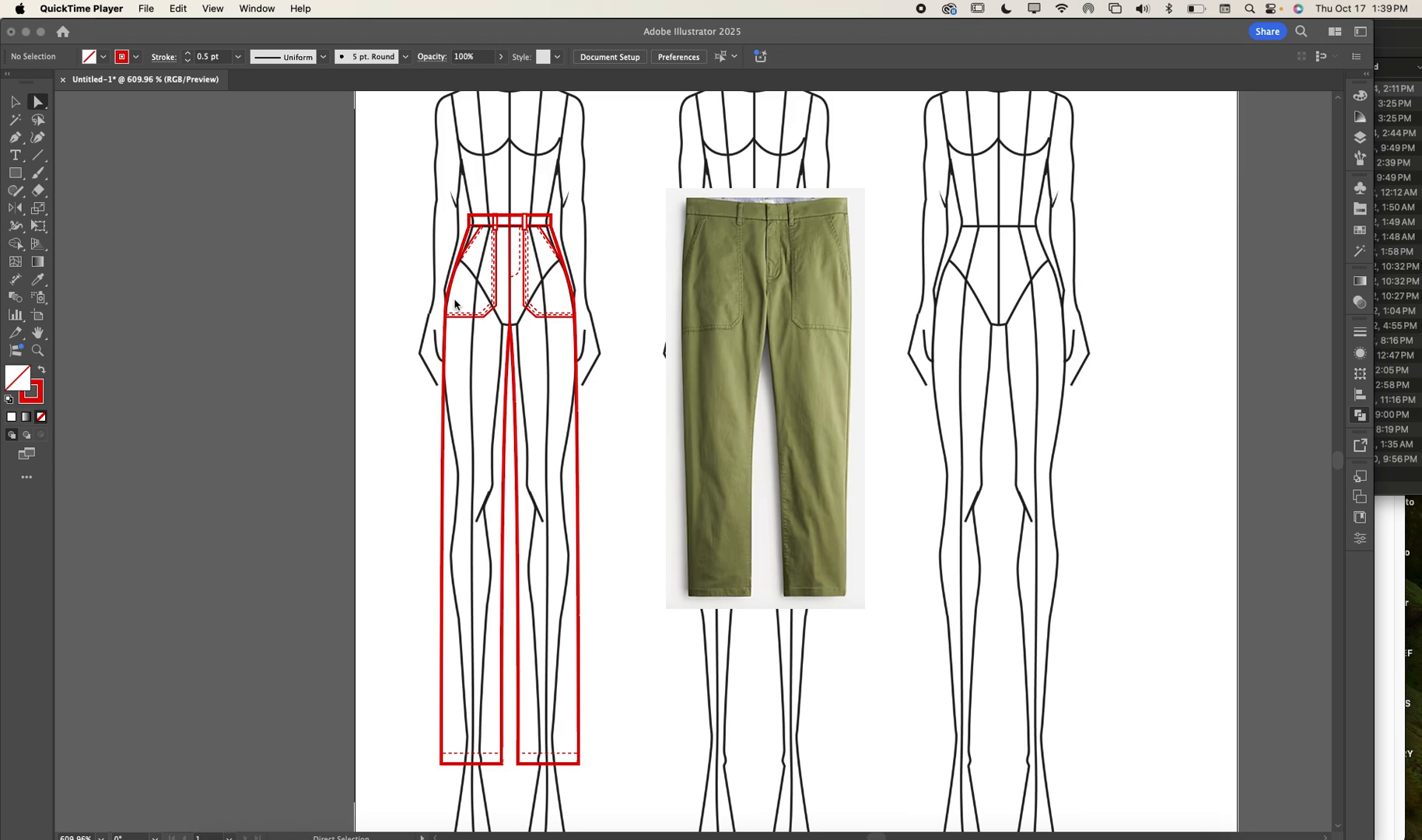
# Hide the locked Layer 1 that holds the body croquis and the reference photo
pyautogui.click(1353, 134)
pyautogui.click(1352, 134)
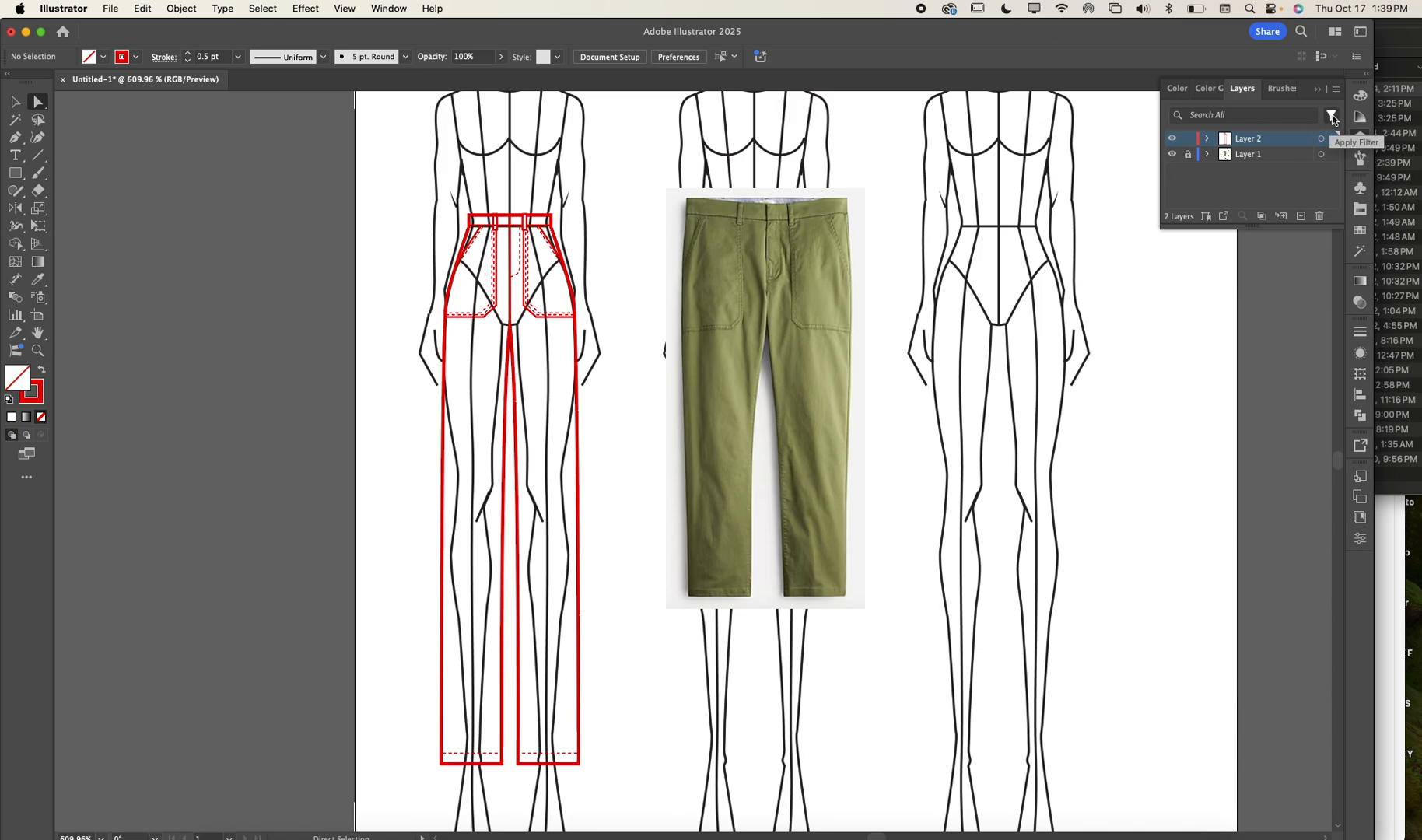
pyautogui.click(1172, 154)
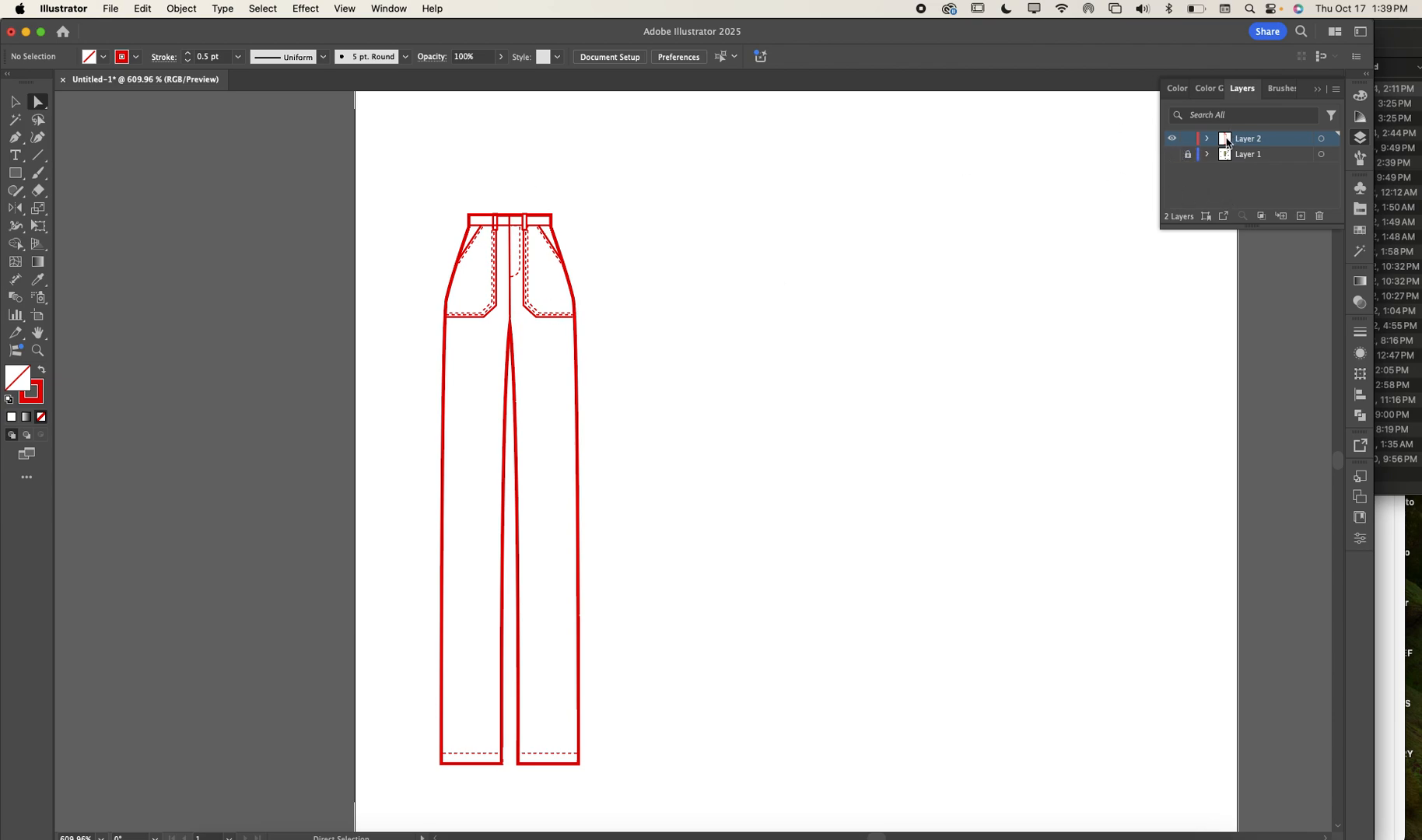
# Select the entire pants flat and change its stroke color to black (000000)
pyautogui.click(14, 100)
pyautogui.moveTo(431, 182); pyautogui.dragTo(606, 767)
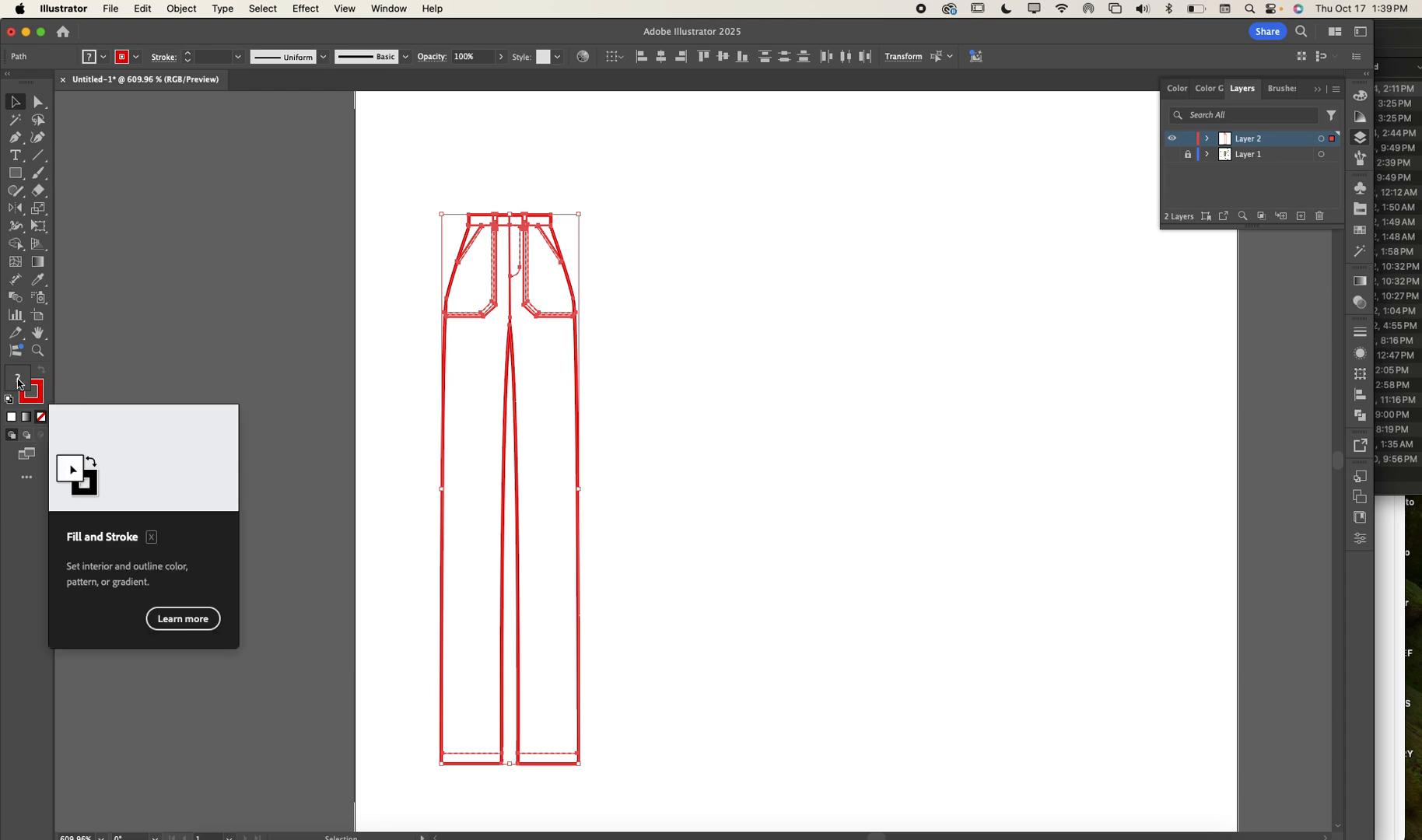
pyautogui.click(42, 403)
pyautogui.doubleClick(42, 403)
pyautogui.moveTo(302, 310); pyautogui.dragTo(295, 343)
pyautogui.click(626, 161)
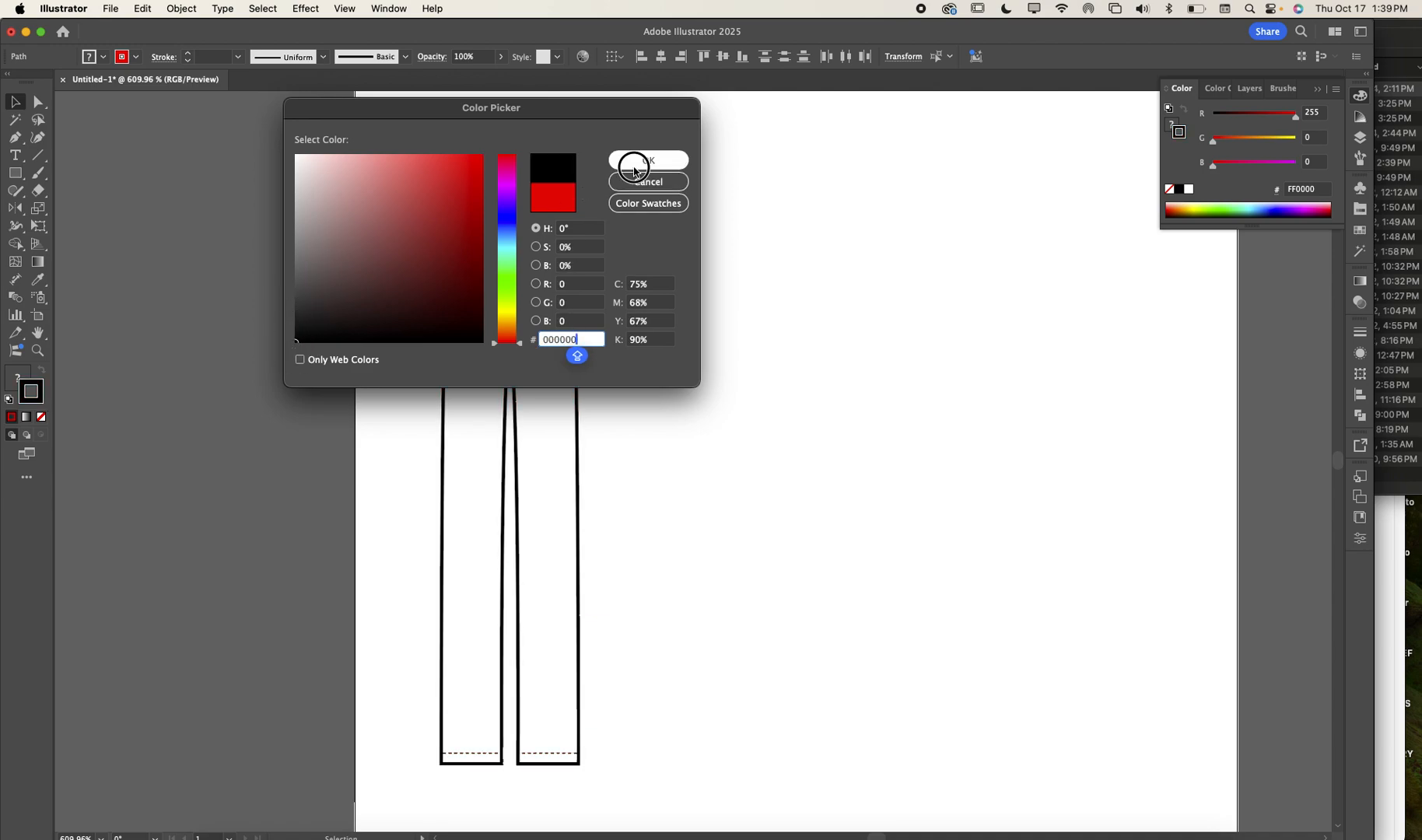
pyautogui.click(737, 223)
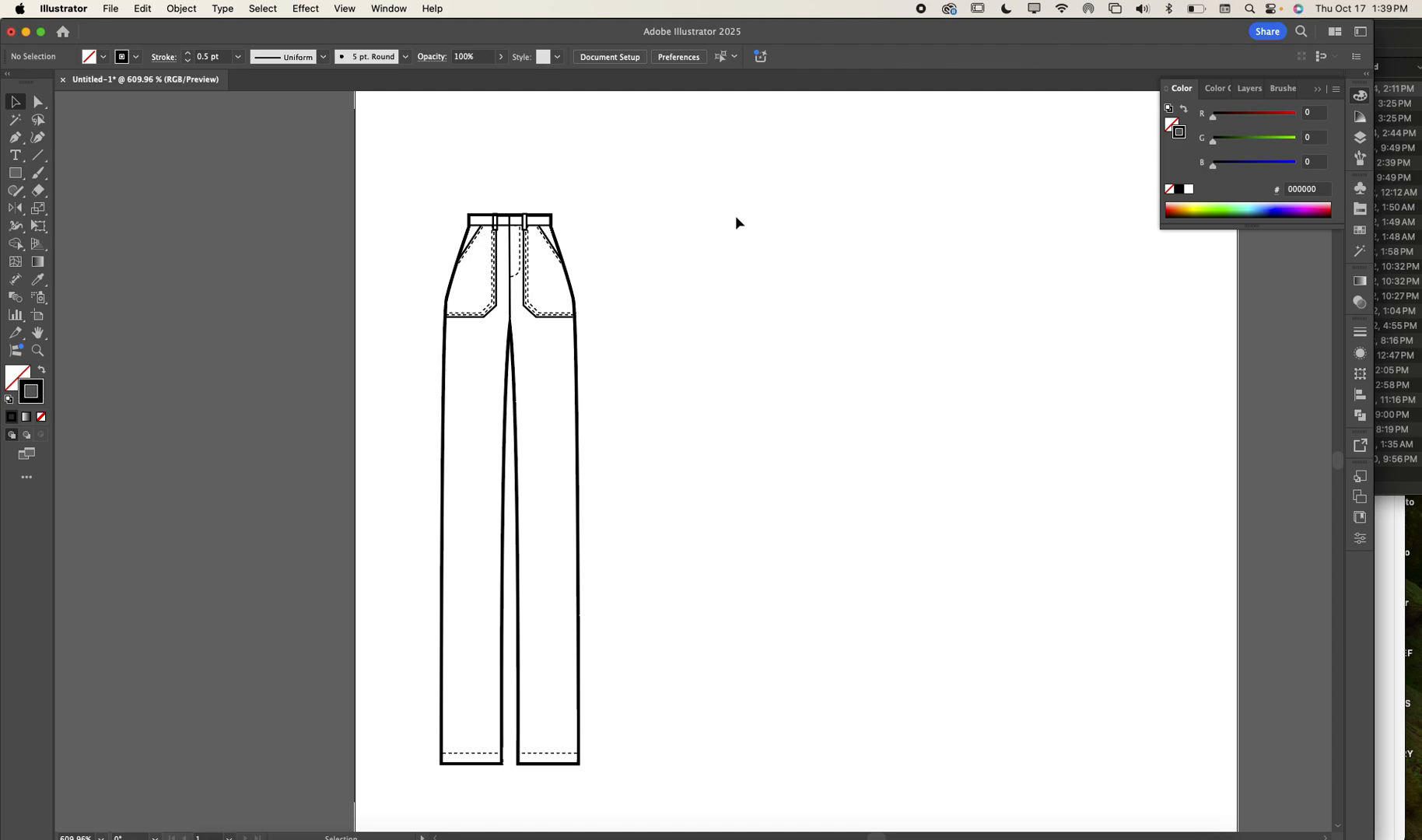
# Save the document as an Illustrator file named ARAUJO PANTS.ai
pyautogui.press('super')
pyautogui.press('super+s')
pyautogui.write('CH')
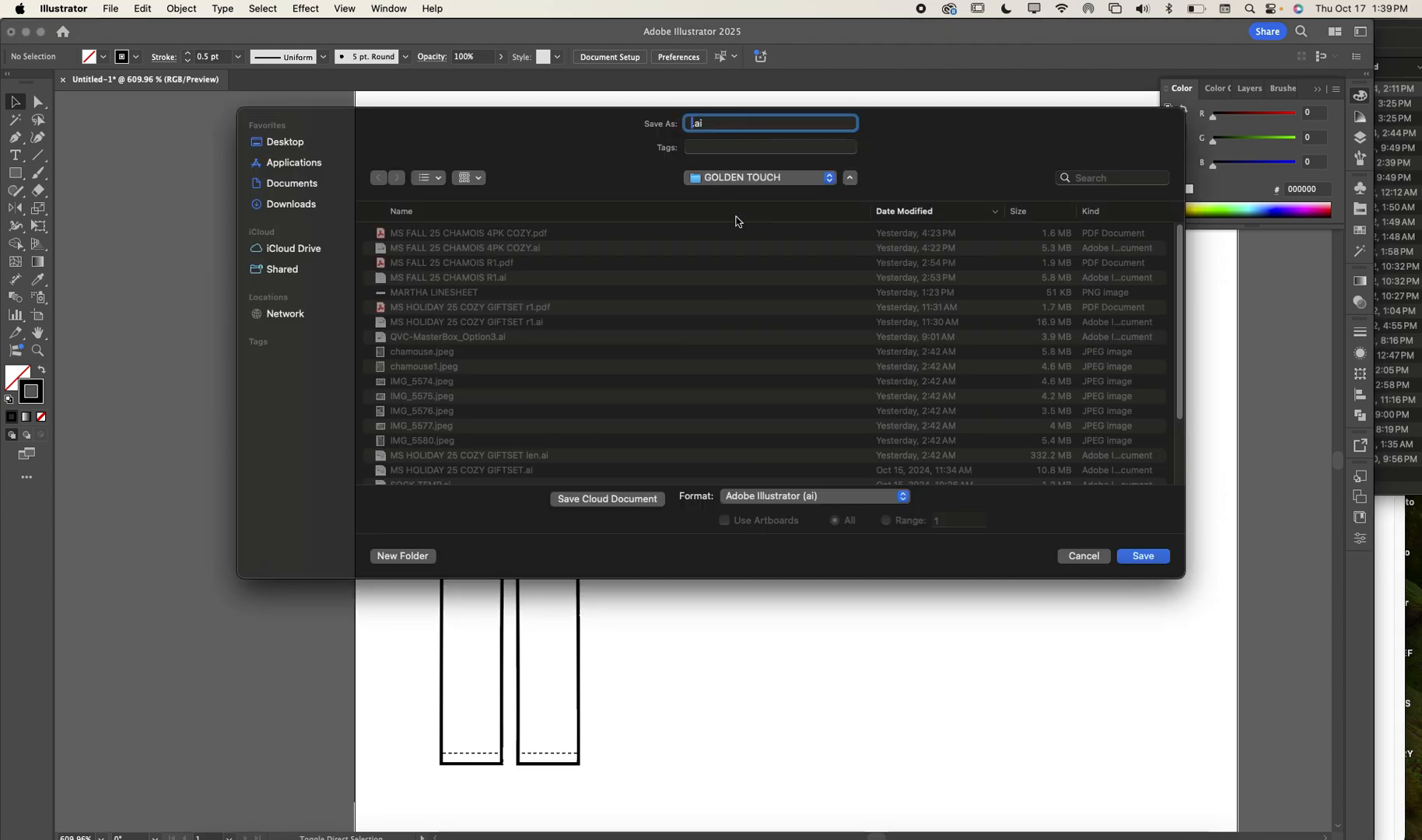
pyautogui.write('AMI')
pyautogui.press('BackSpace')
pyautogui.press('BackSpace')
pyautogui.press('BackSpace')
pyautogui.press('BackSpace')
pyautogui.press('BackSpace')
pyautogui.write('AS')
pyautogui.press('BackSpace')
pyautogui.write('RAMIS PANTS')
pyautogui.press('Return')
pyautogui.click(784, 530)
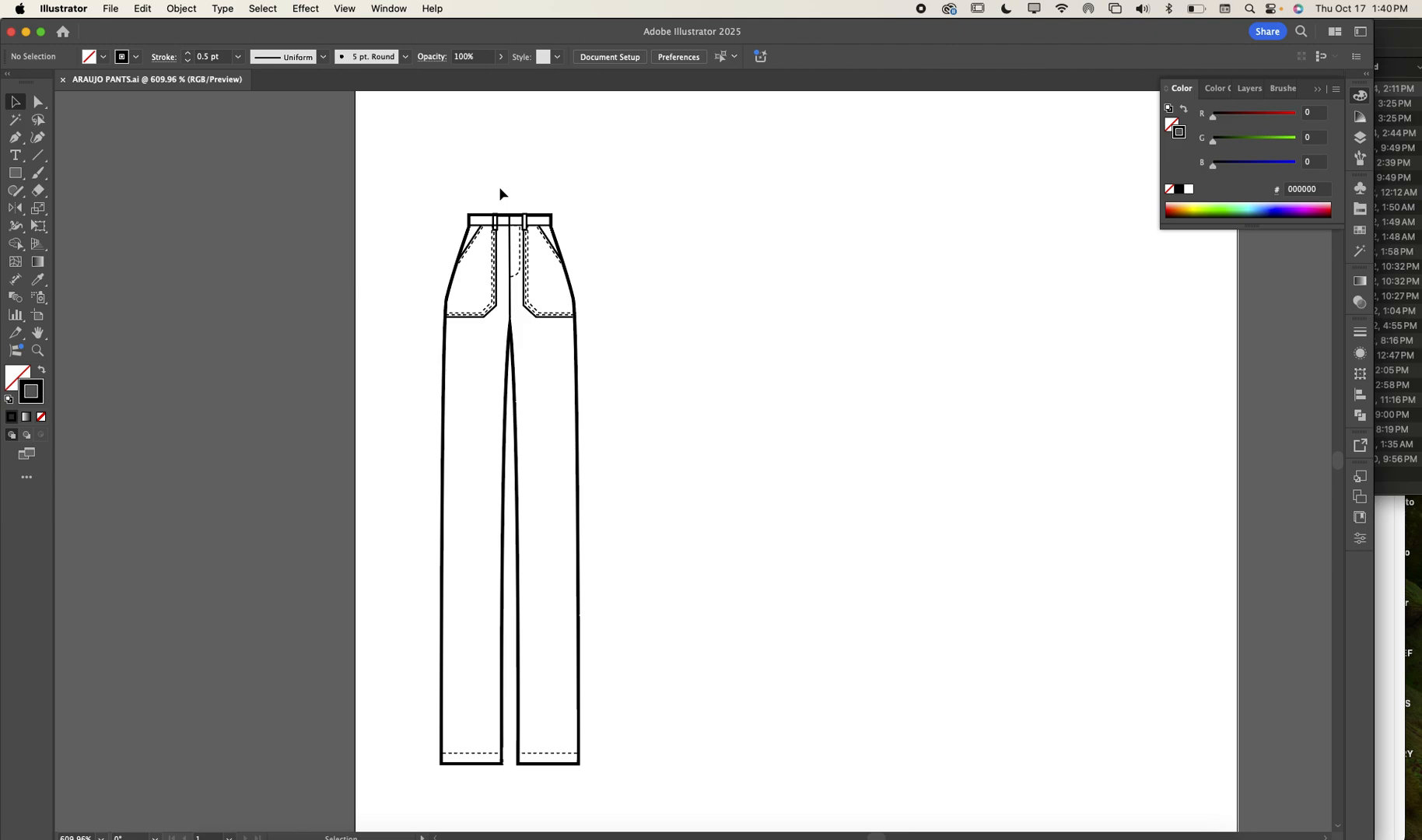
# Fill the main pants outline with the near-black color 070707
pyautogui.click(579, 375)
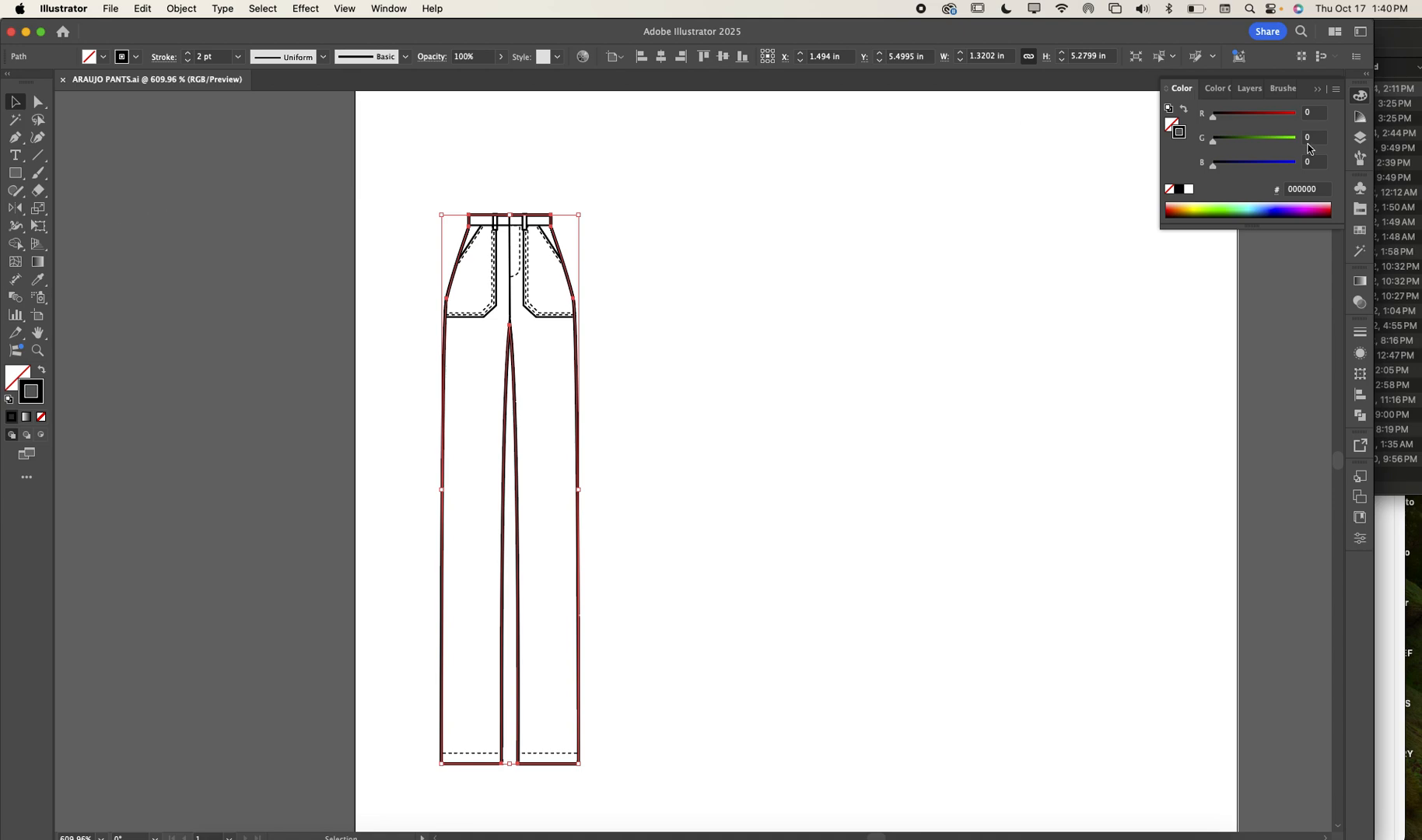
pyautogui.click(1360, 231)
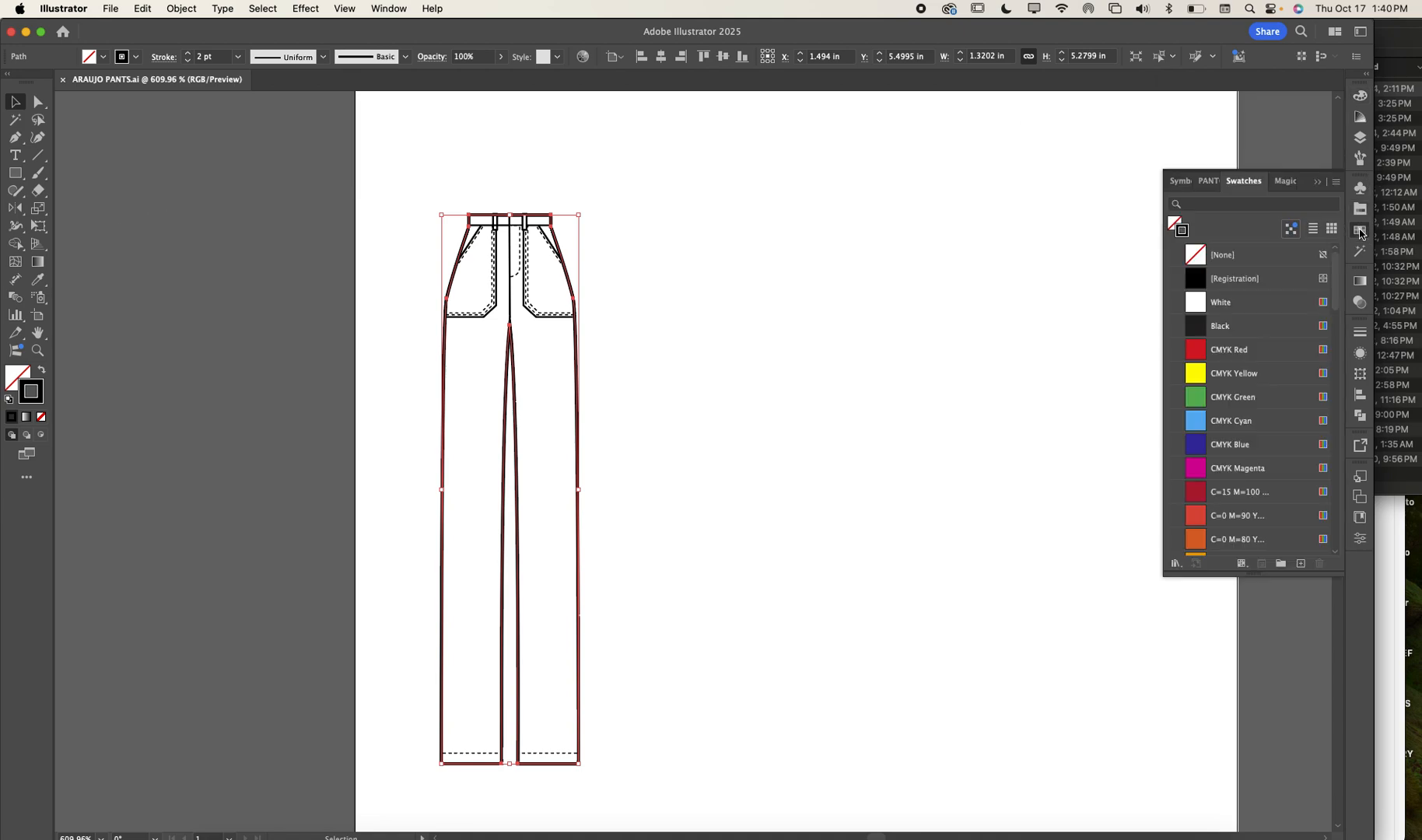
pyautogui.doubleClick(16, 379)
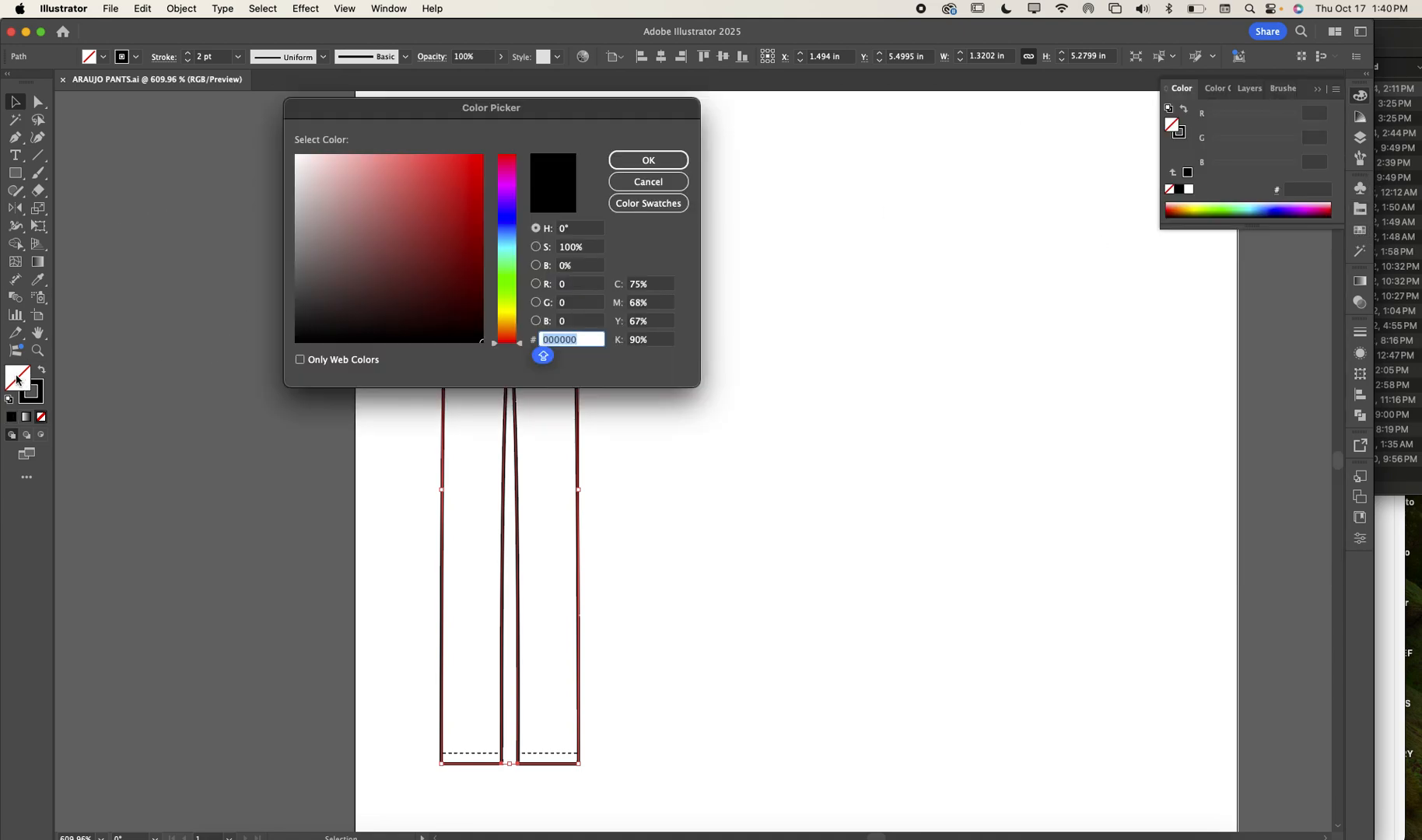
pyautogui.click(513, 241)
pyautogui.moveTo(454, 110); pyautogui.dragTo(890, 107)
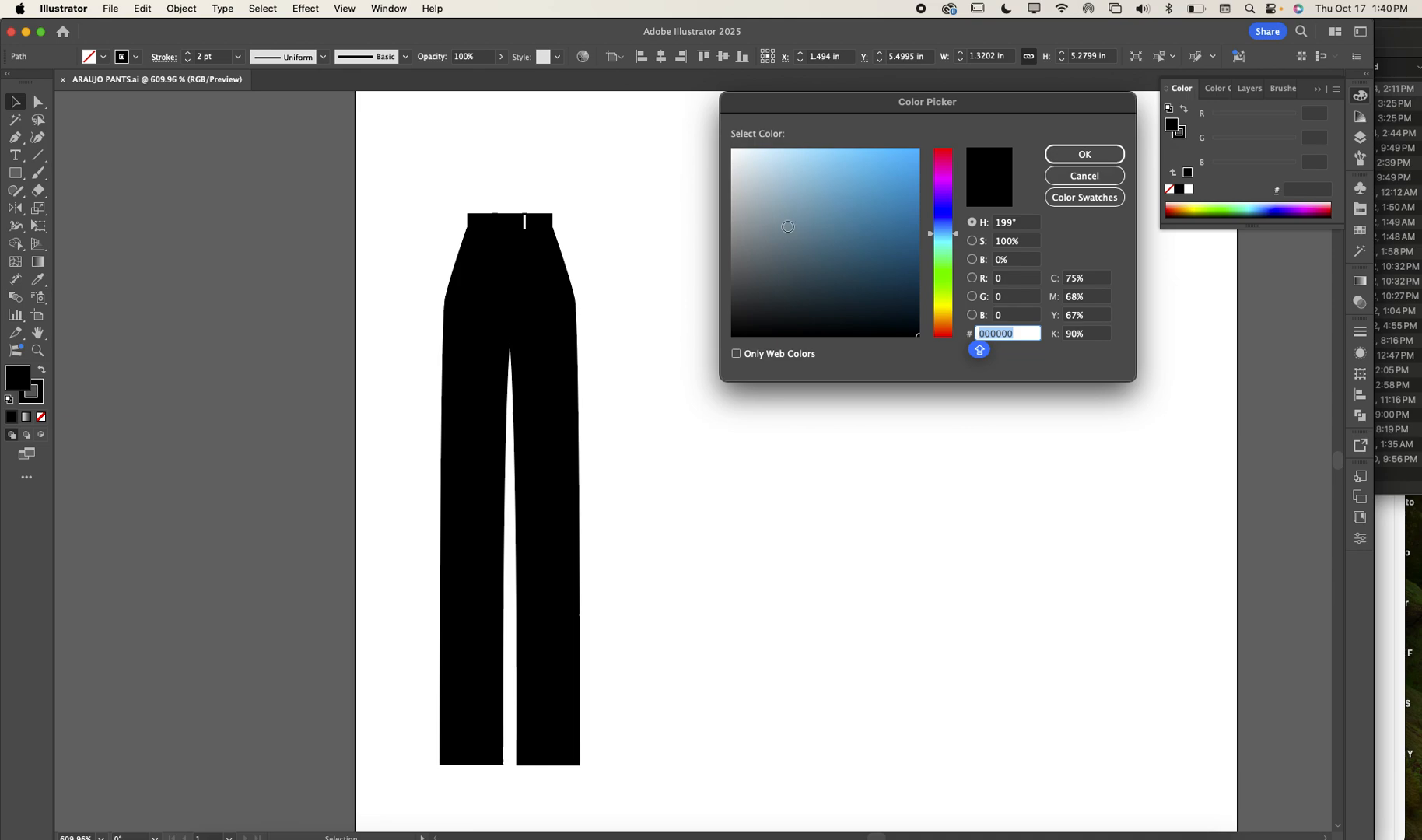
pyautogui.click(1072, 156)
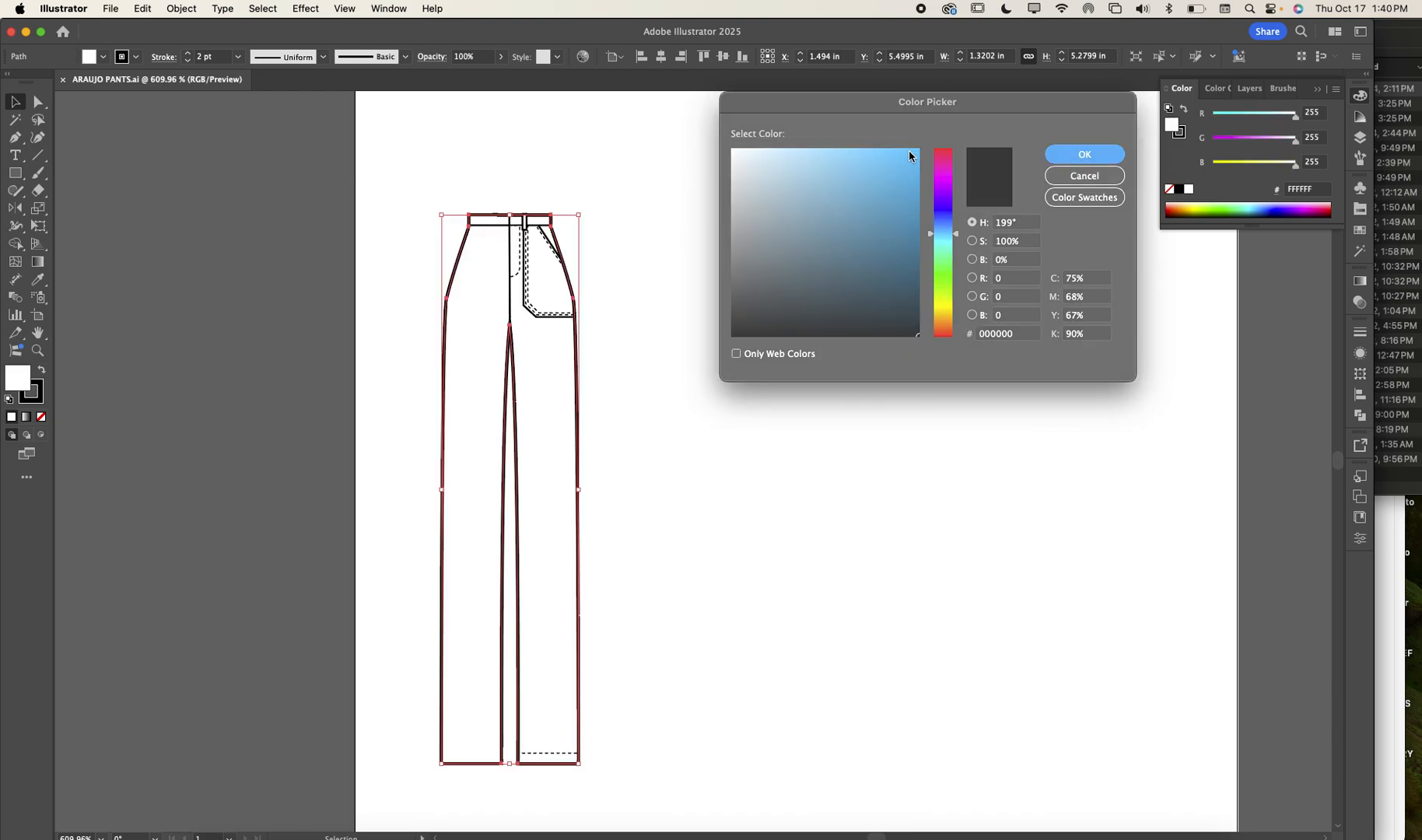
pyautogui.doubleClick(18, 379)
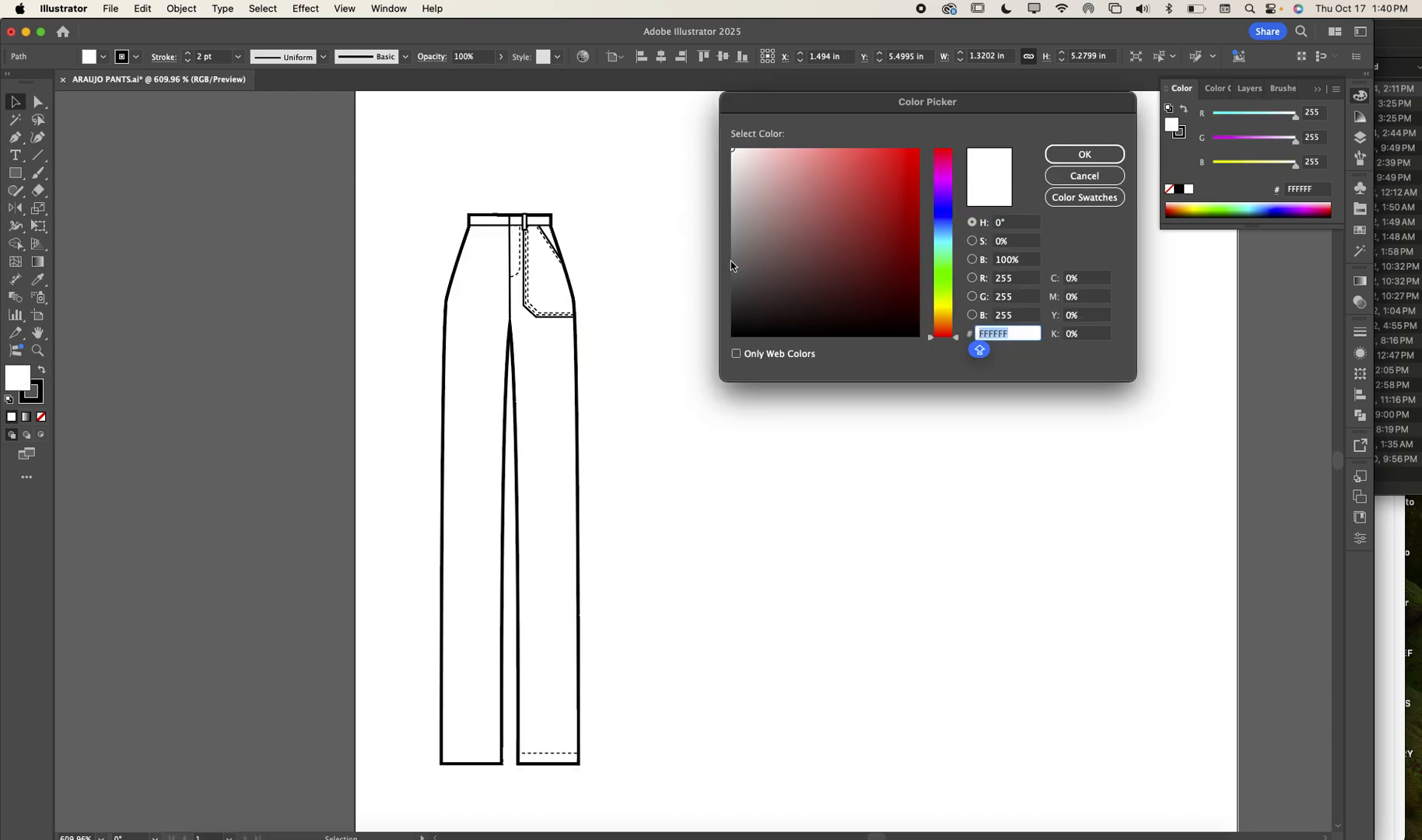
pyautogui.click(738, 330)
pyautogui.click(1084, 154)
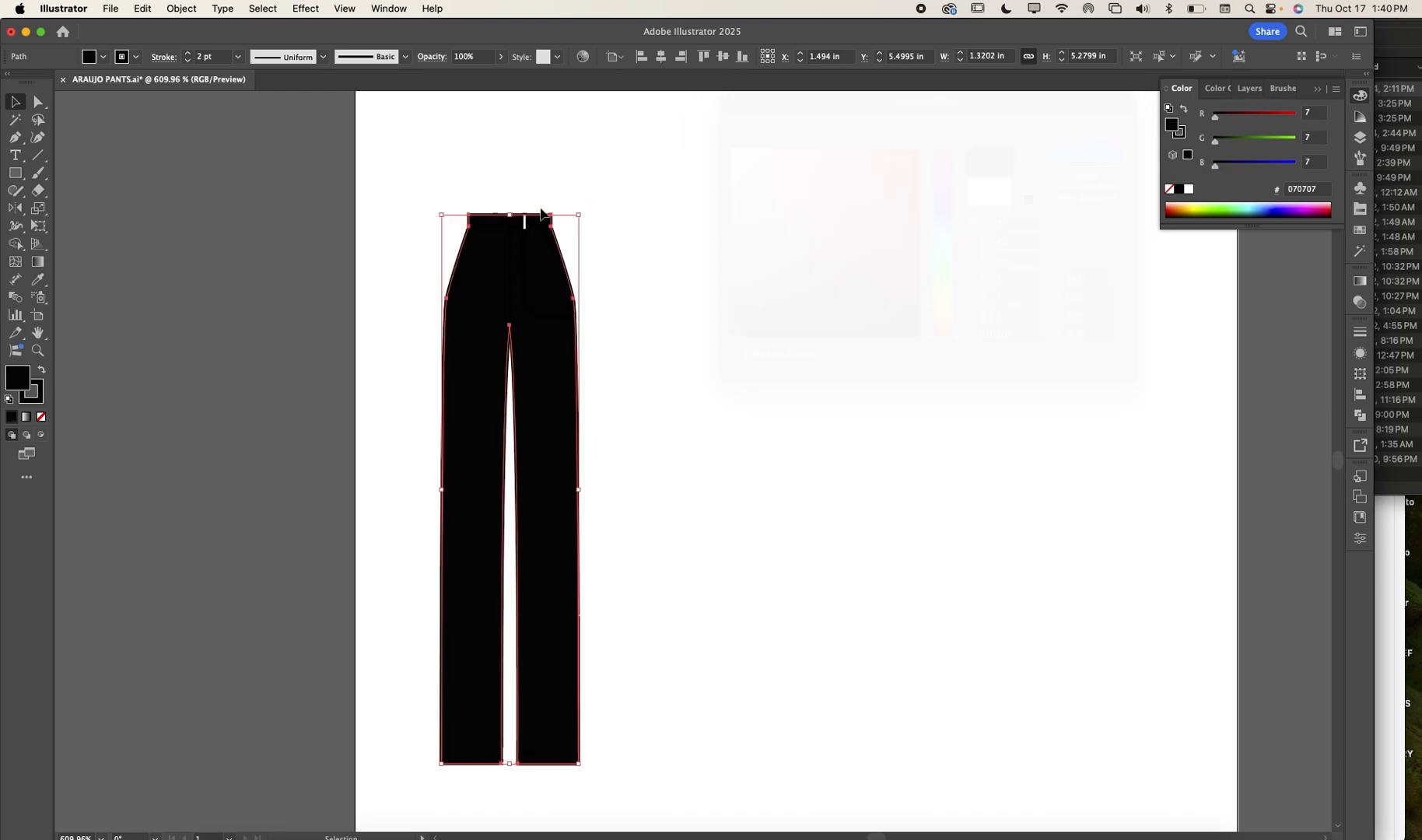
# Select all the pants artwork and change its stroke color to gray (706E6E)
pyautogui.moveTo(418, 178); pyautogui.dragTo(668, 800)
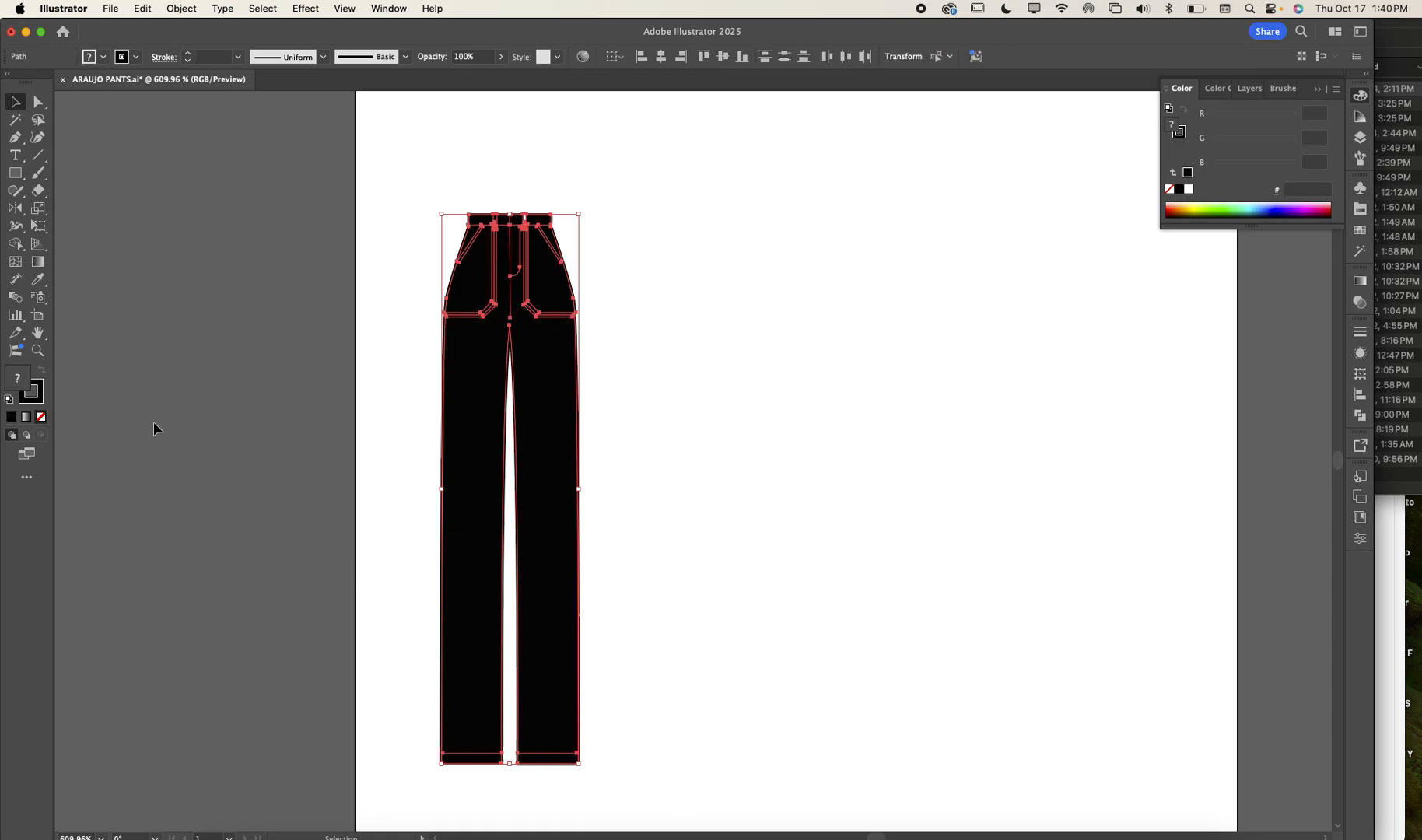
pyautogui.doubleClick(39, 404)
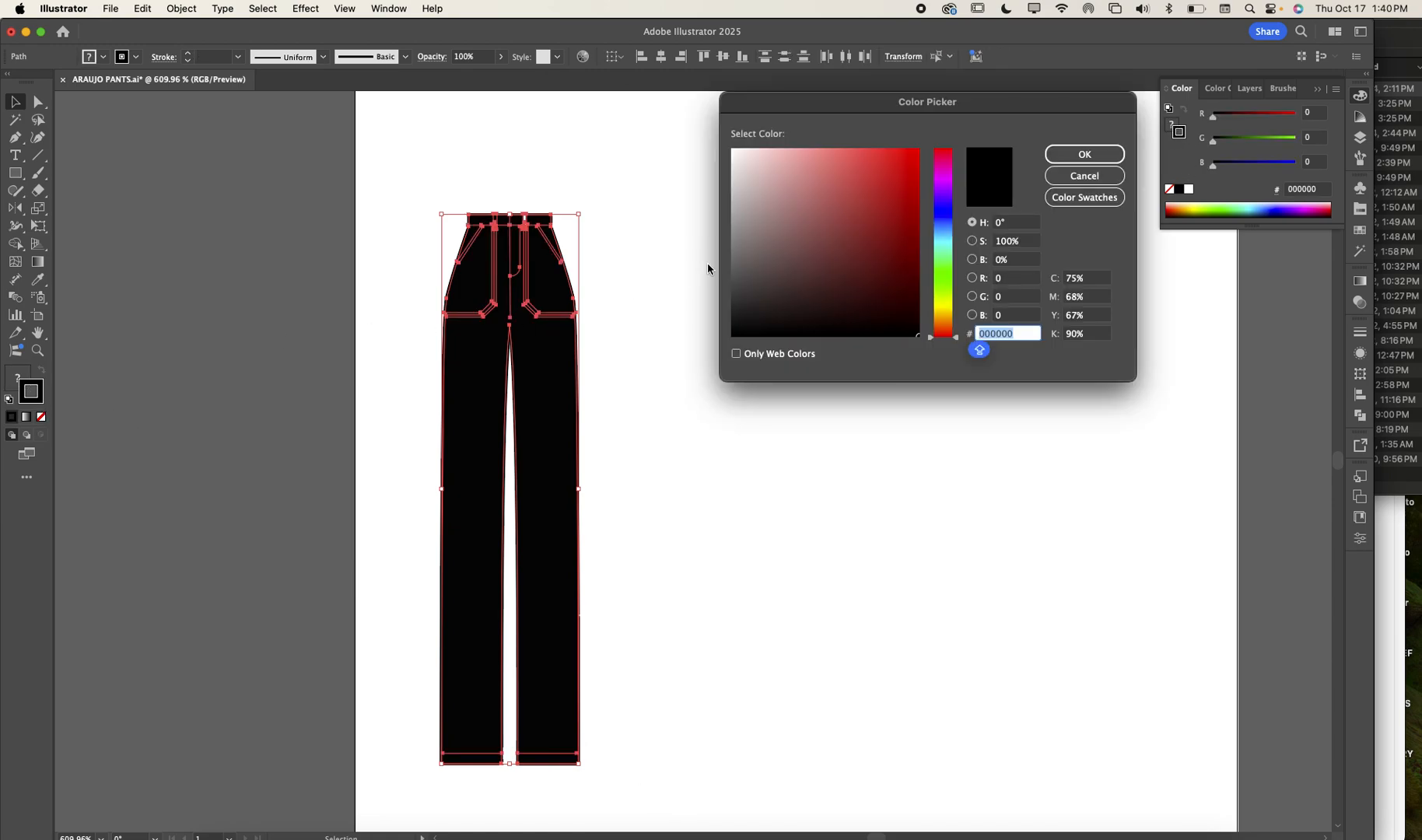
pyautogui.click(735, 252)
pyautogui.click(1085, 154)
pyautogui.click(942, 213)
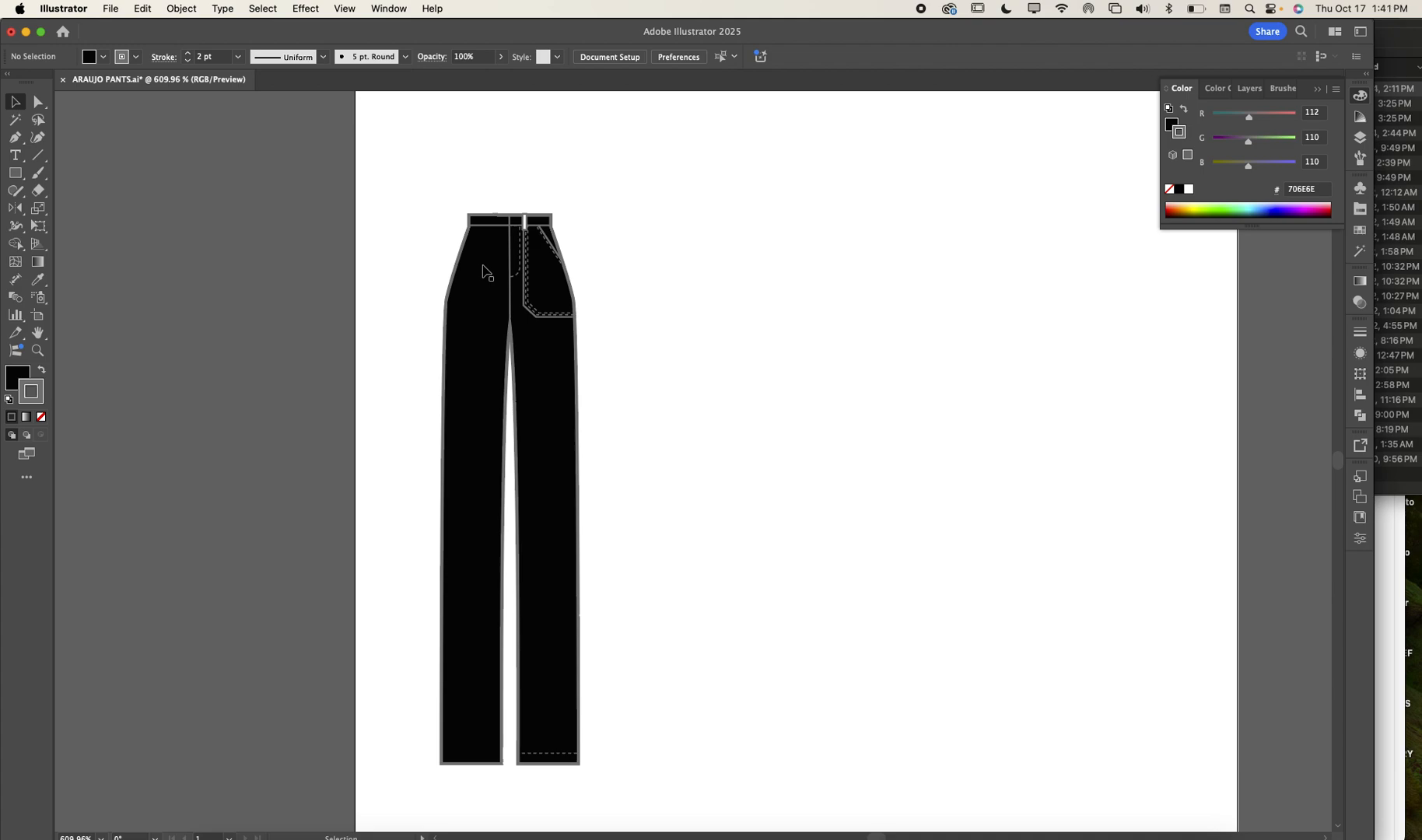
# Send the filled pants outline to the back, behind the pocket and stitching details
pyautogui.click(561, 373)
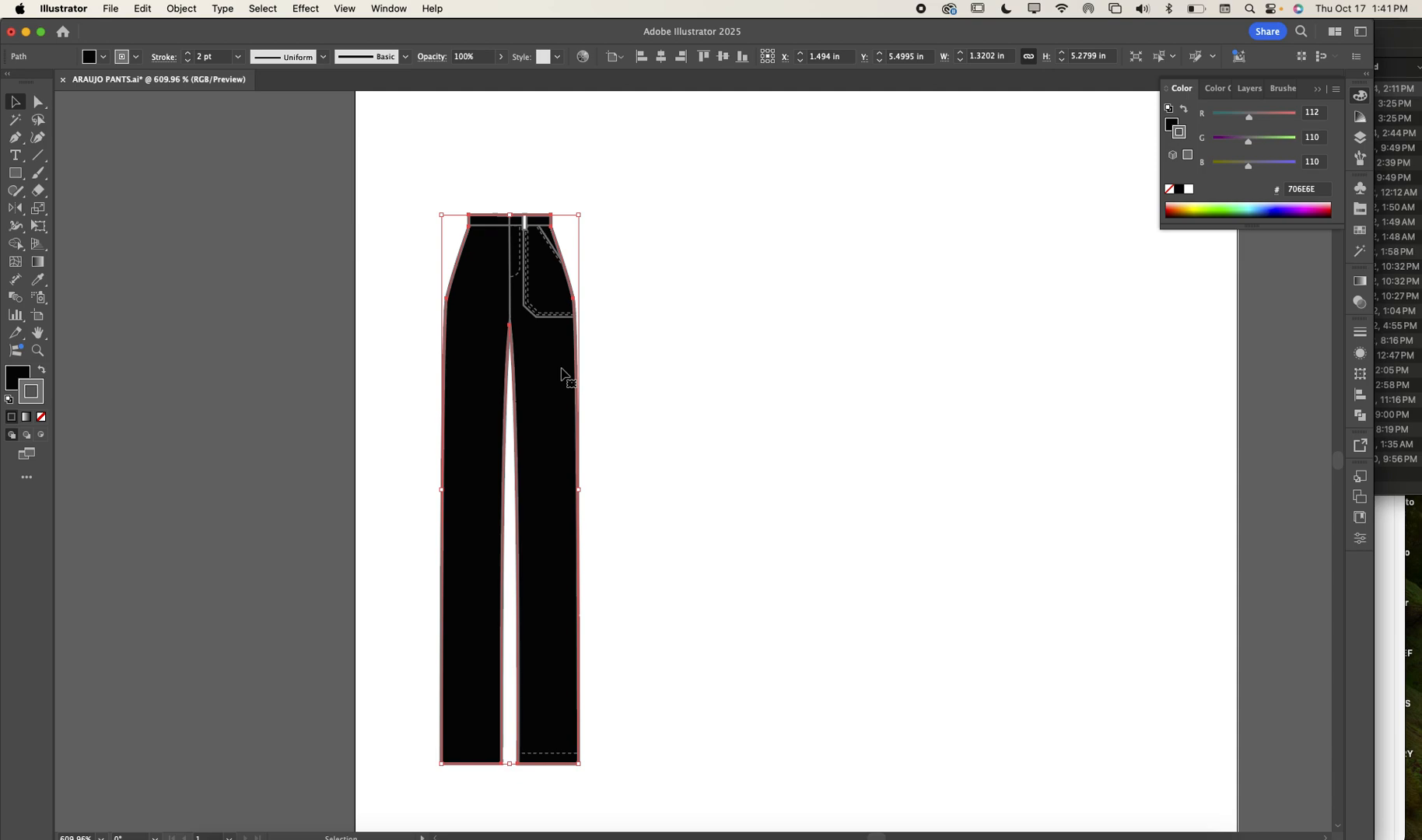
pyautogui.rightClick(561, 369)
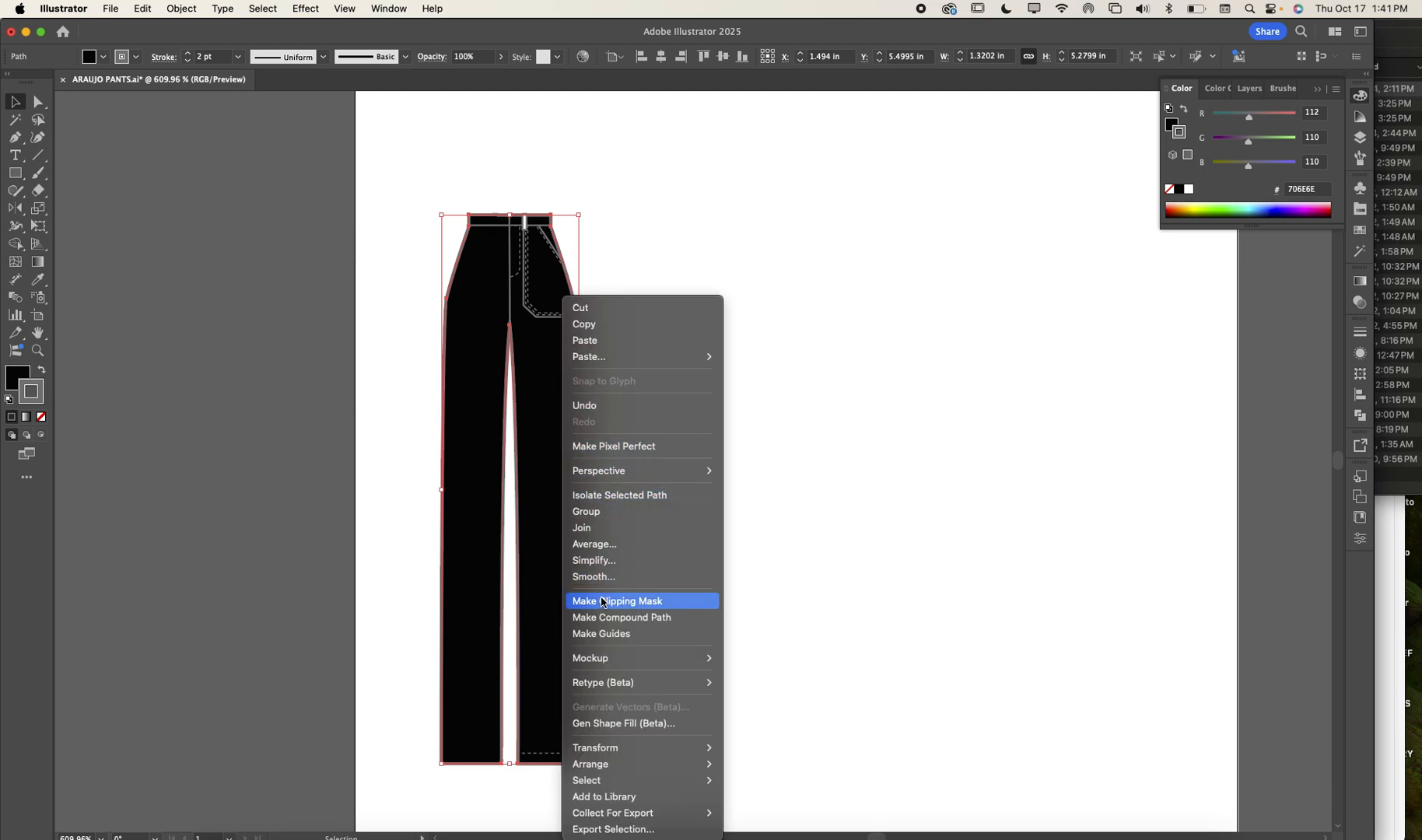
pyautogui.moveTo(593, 764)
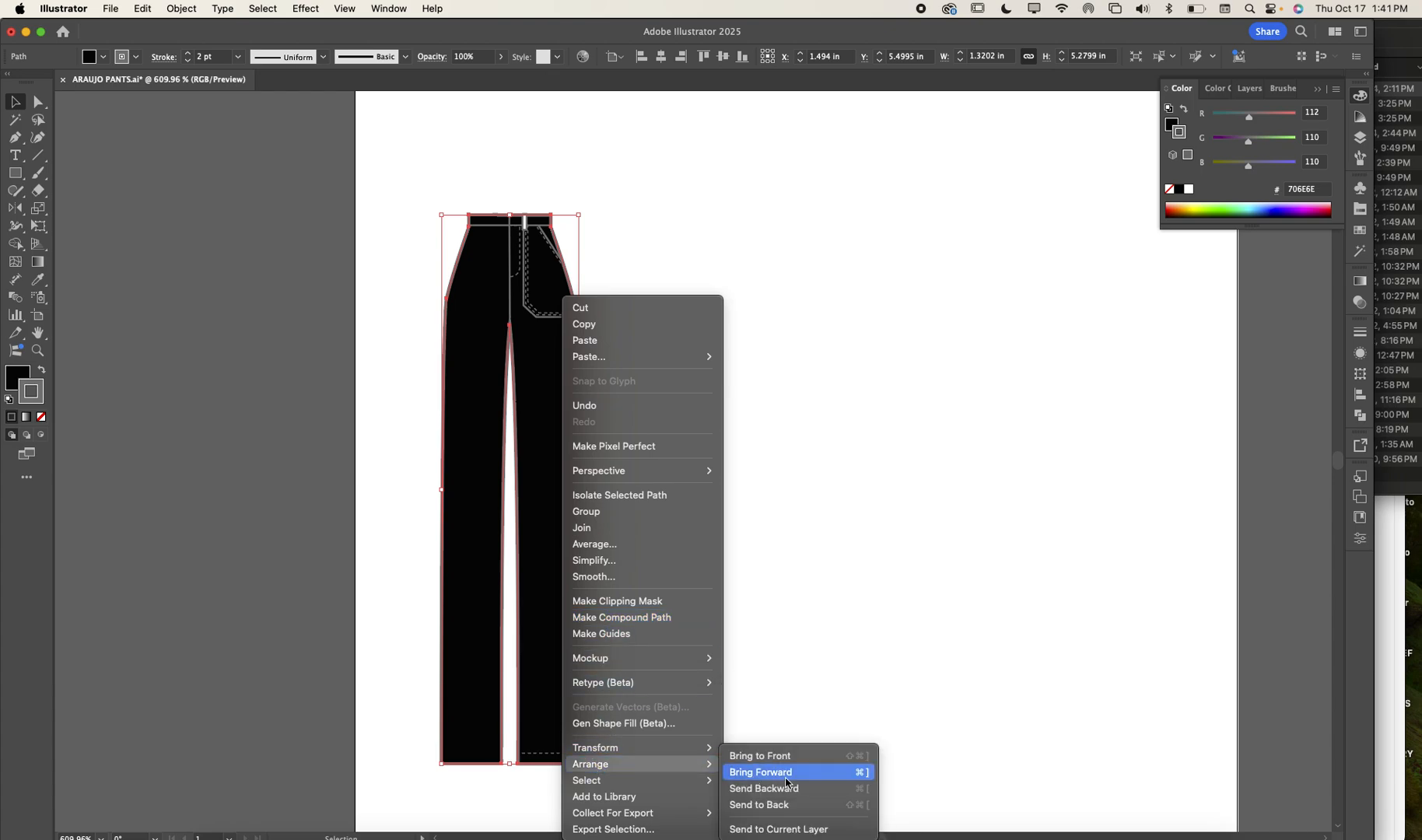
pyautogui.click(788, 806)
pyautogui.click(781, 529)
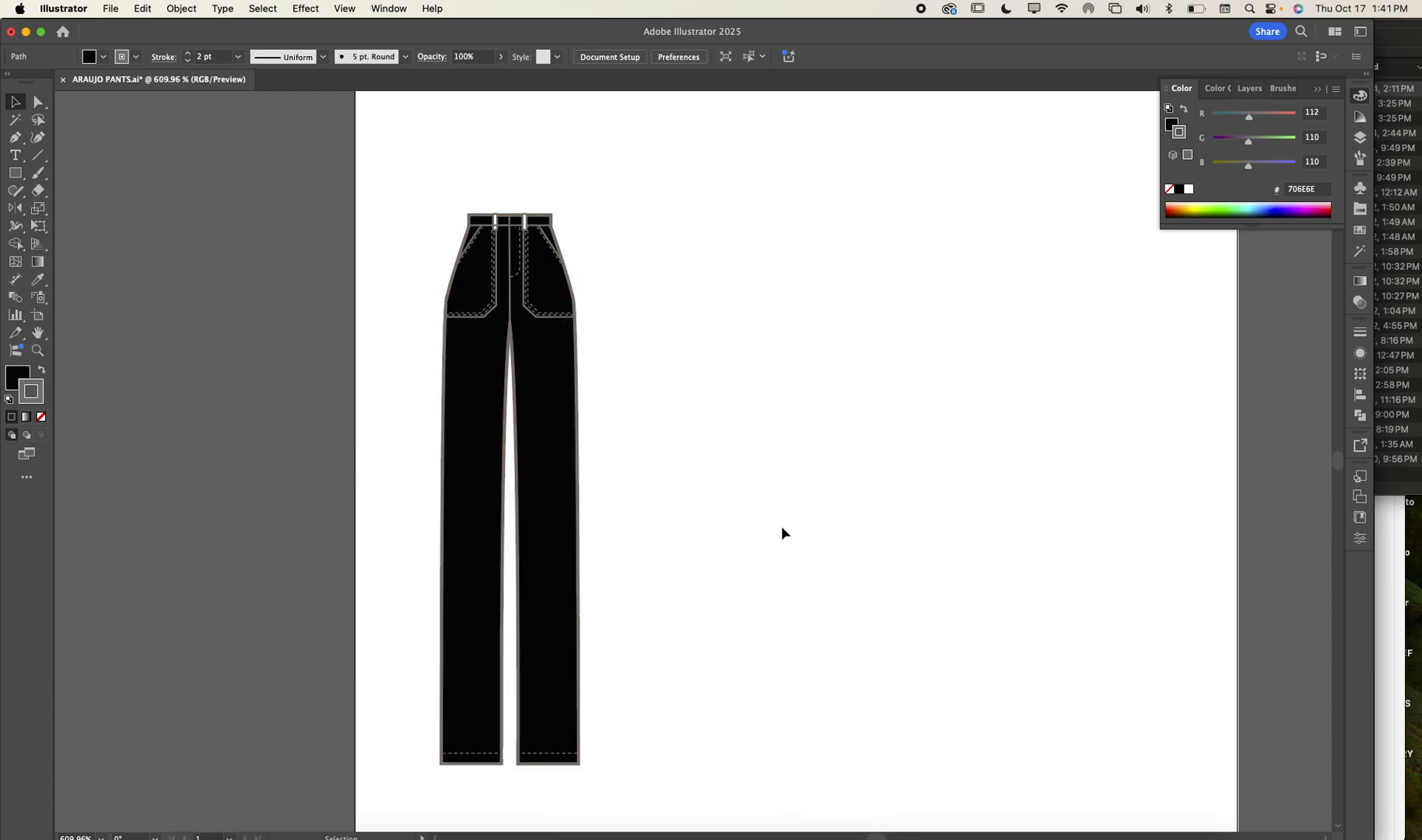
# Select both belt loops on the waistband and bring them to the front
pyautogui.scroll(5, 459, 265)
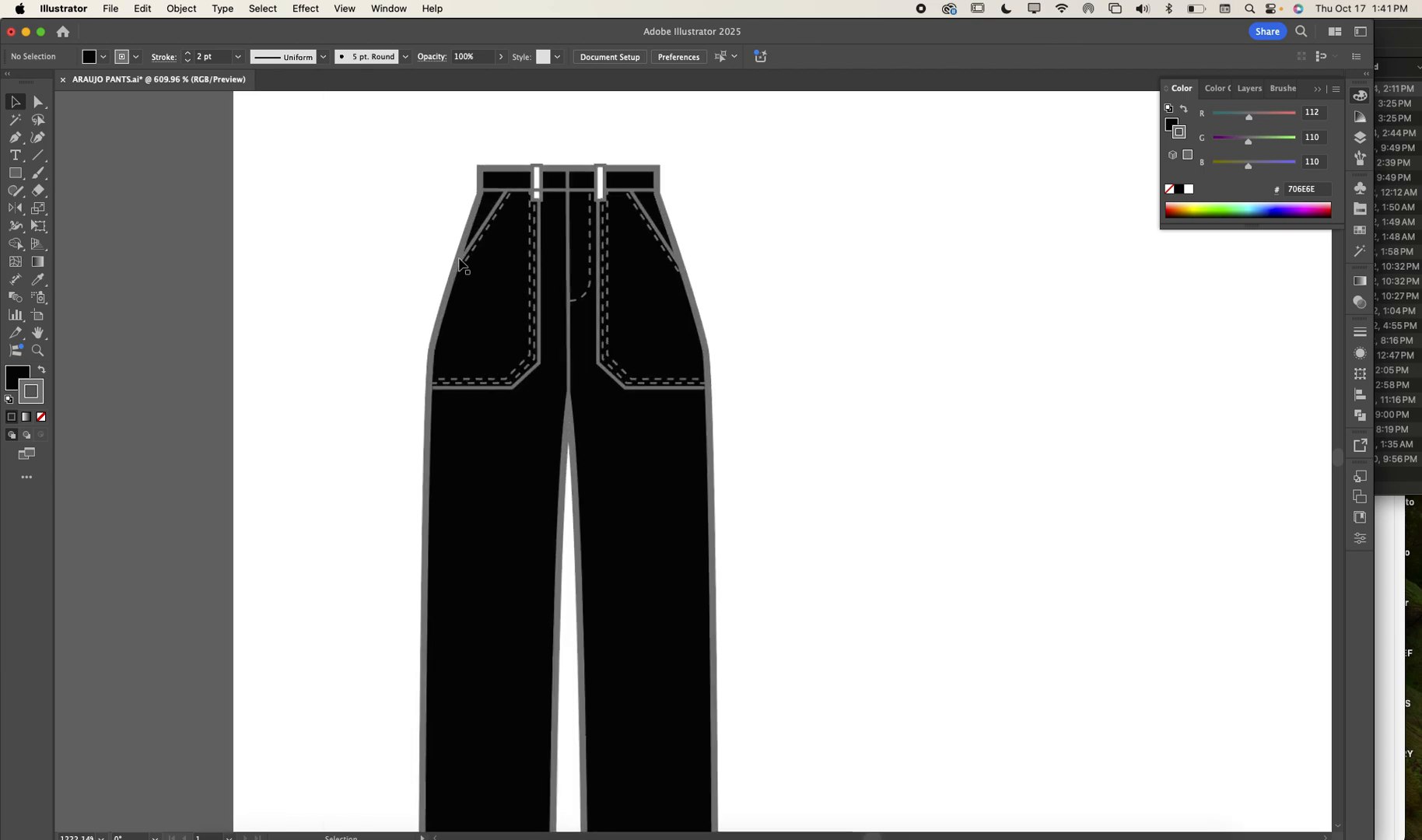
pyautogui.scroll(3, 459, 265)
pyautogui.click(550, 249)
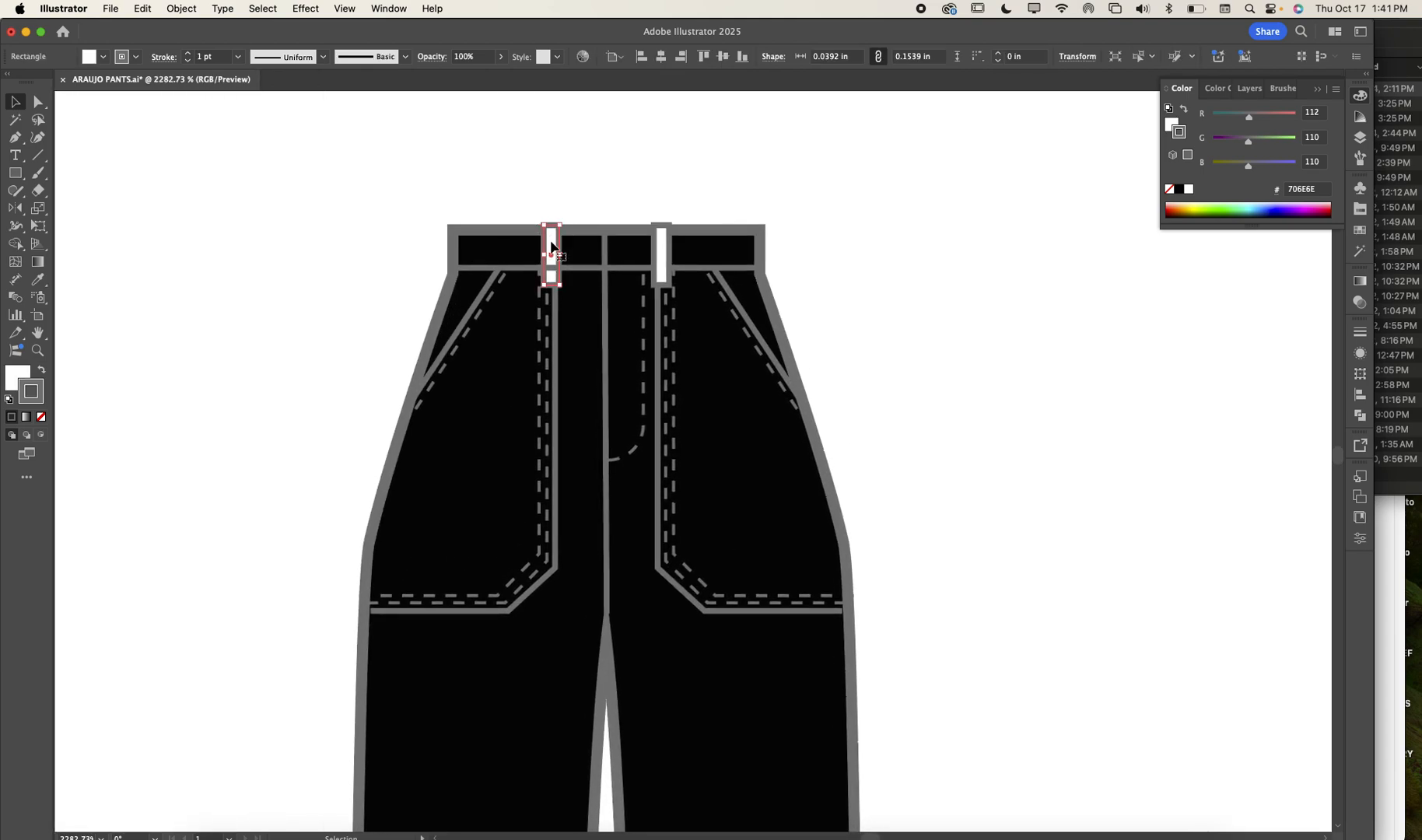
pyautogui.keyDown('shift'); pyautogui.click(662, 250); pyautogui.keyUp('shift')
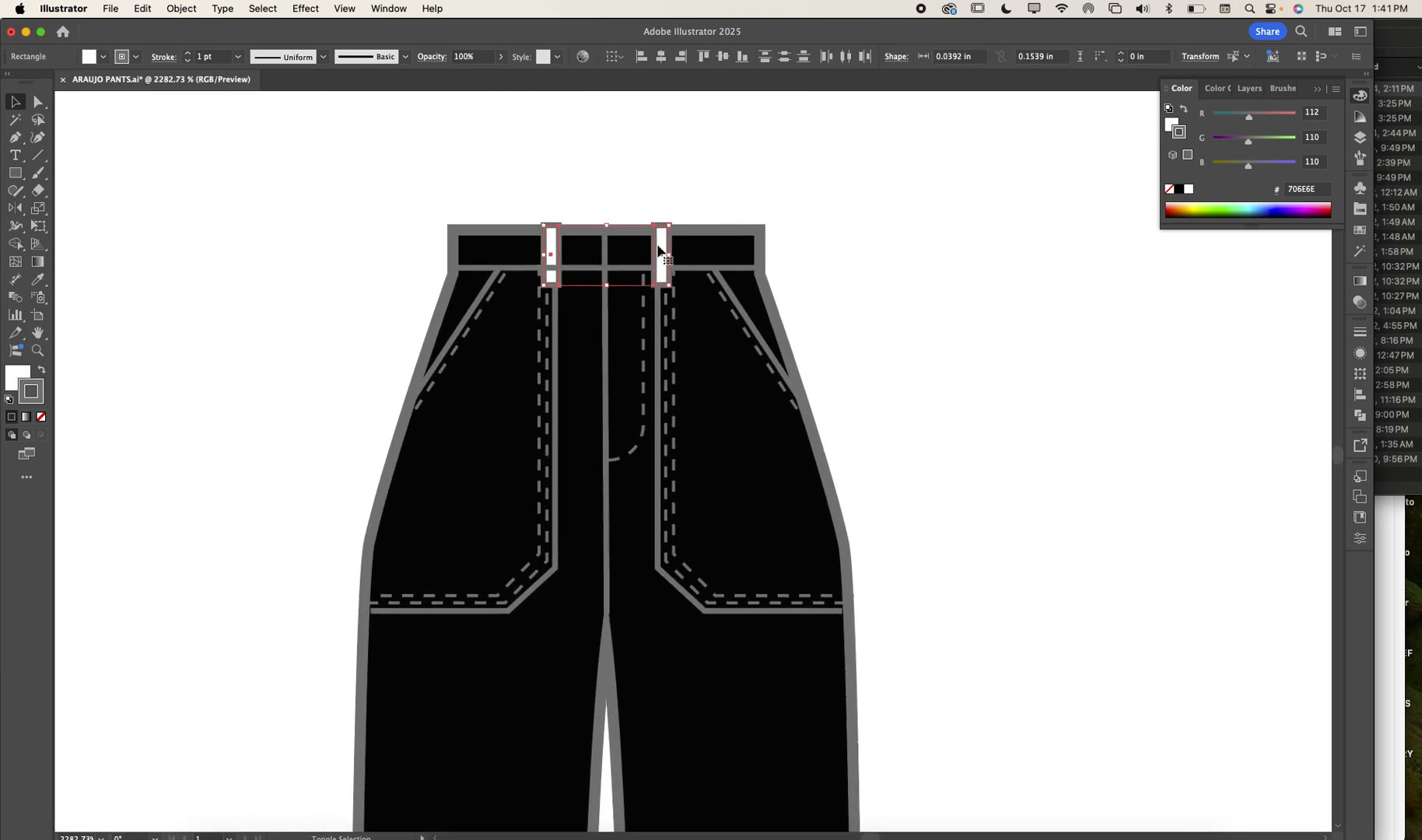
pyautogui.rightClick(552, 262)
pyautogui.moveTo(663, 704)
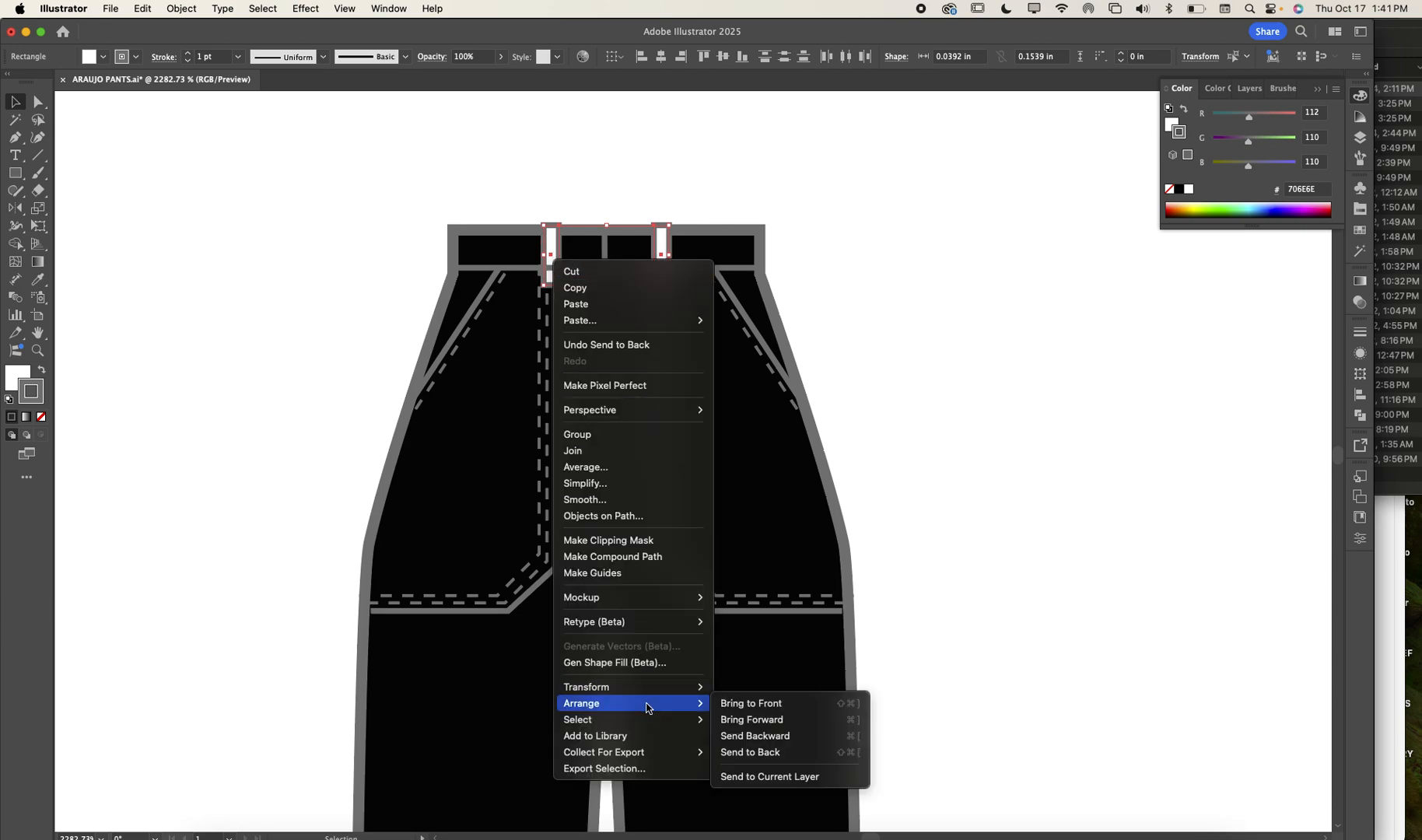
pyautogui.click(747, 704)
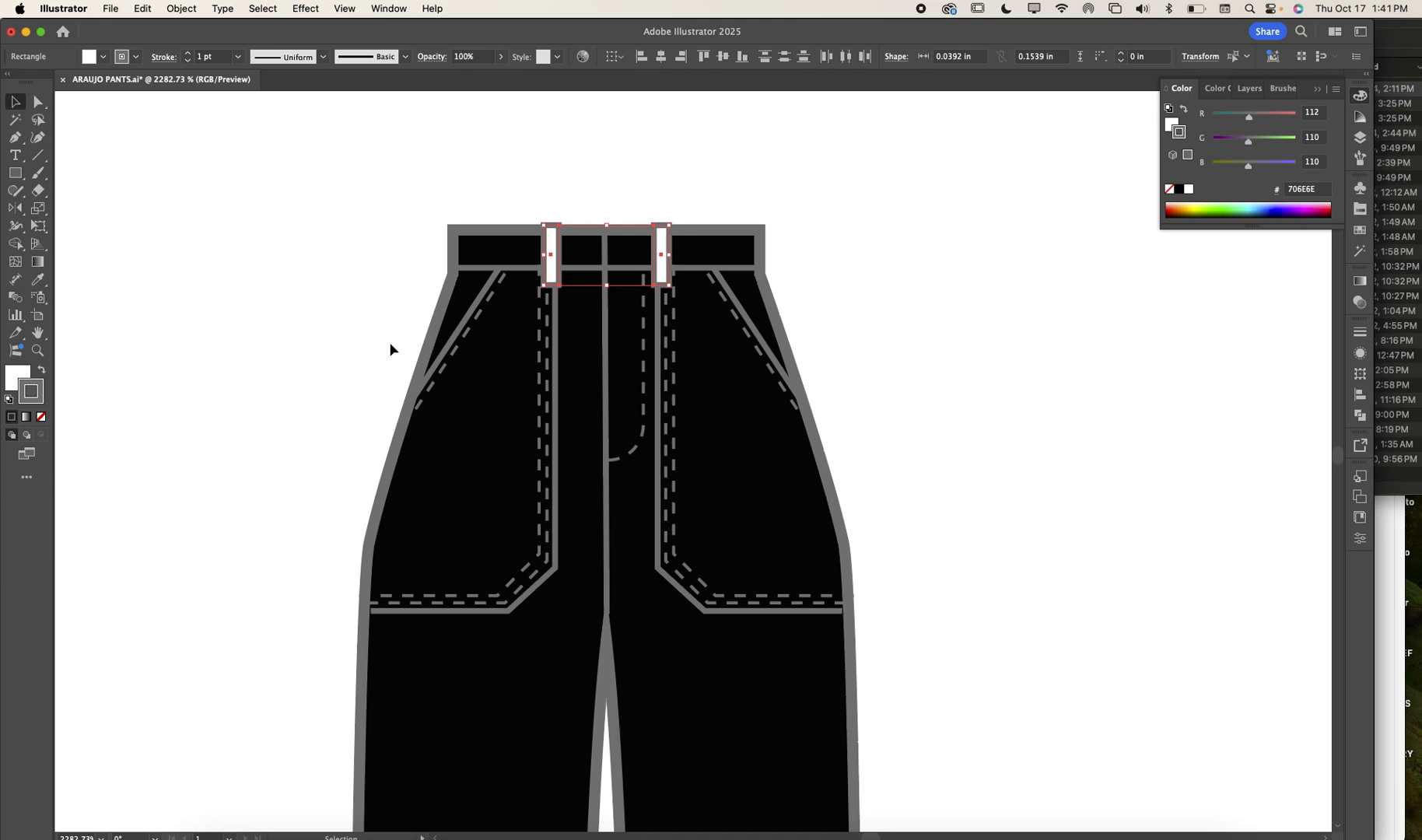
# Fill both belt loops with the near-black color 070707
pyautogui.doubleClick(18, 379)
pyautogui.moveTo(734, 294); pyautogui.dragTo(732, 331)
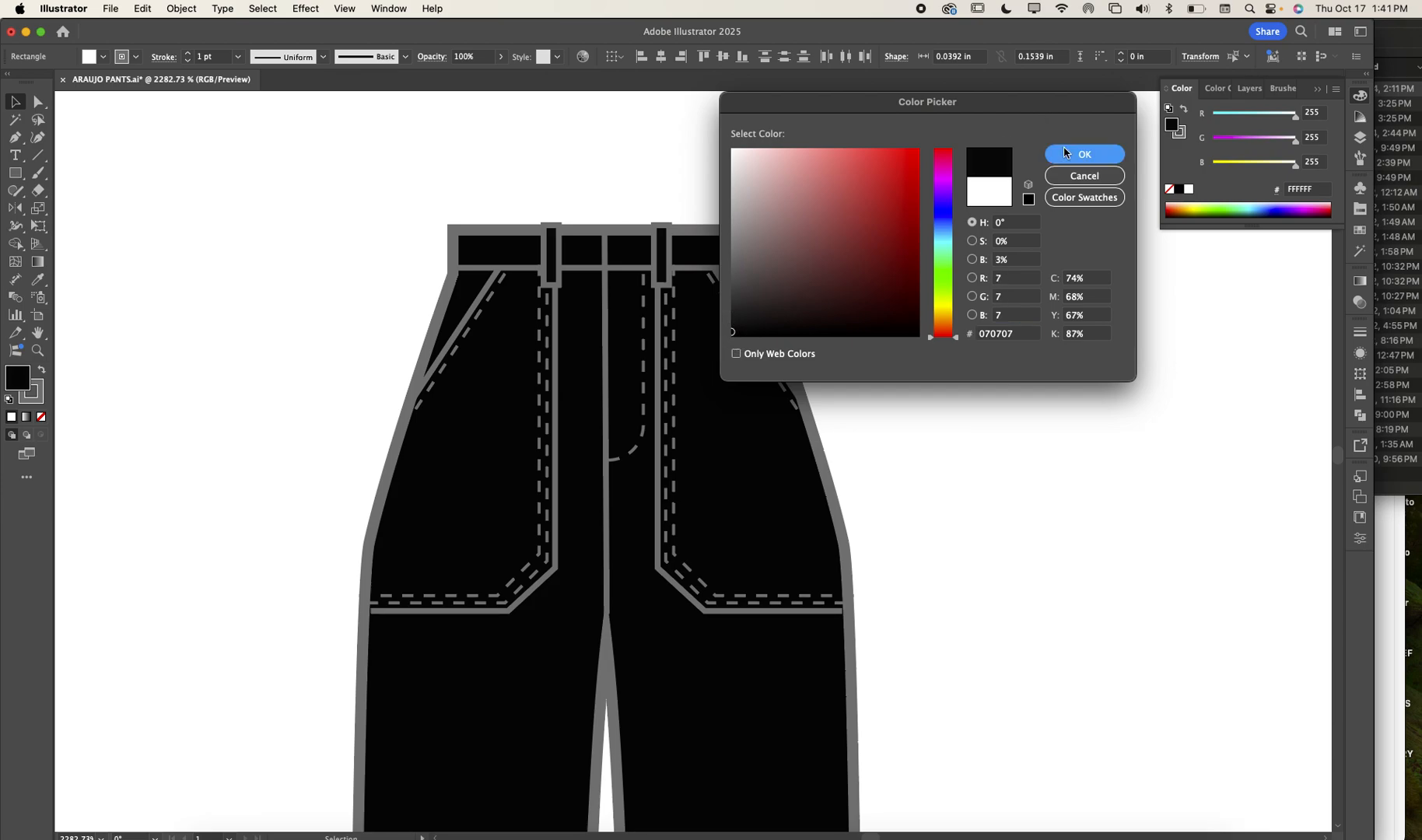
pyautogui.click(1084, 154)
pyautogui.click(987, 249)
# Select all of the pants artwork on the artboard
pyautogui.press('super+minus')
pyautogui.press('super+minus')
pyautogui.press('super+minus')
pyautogui.press('super+minus')
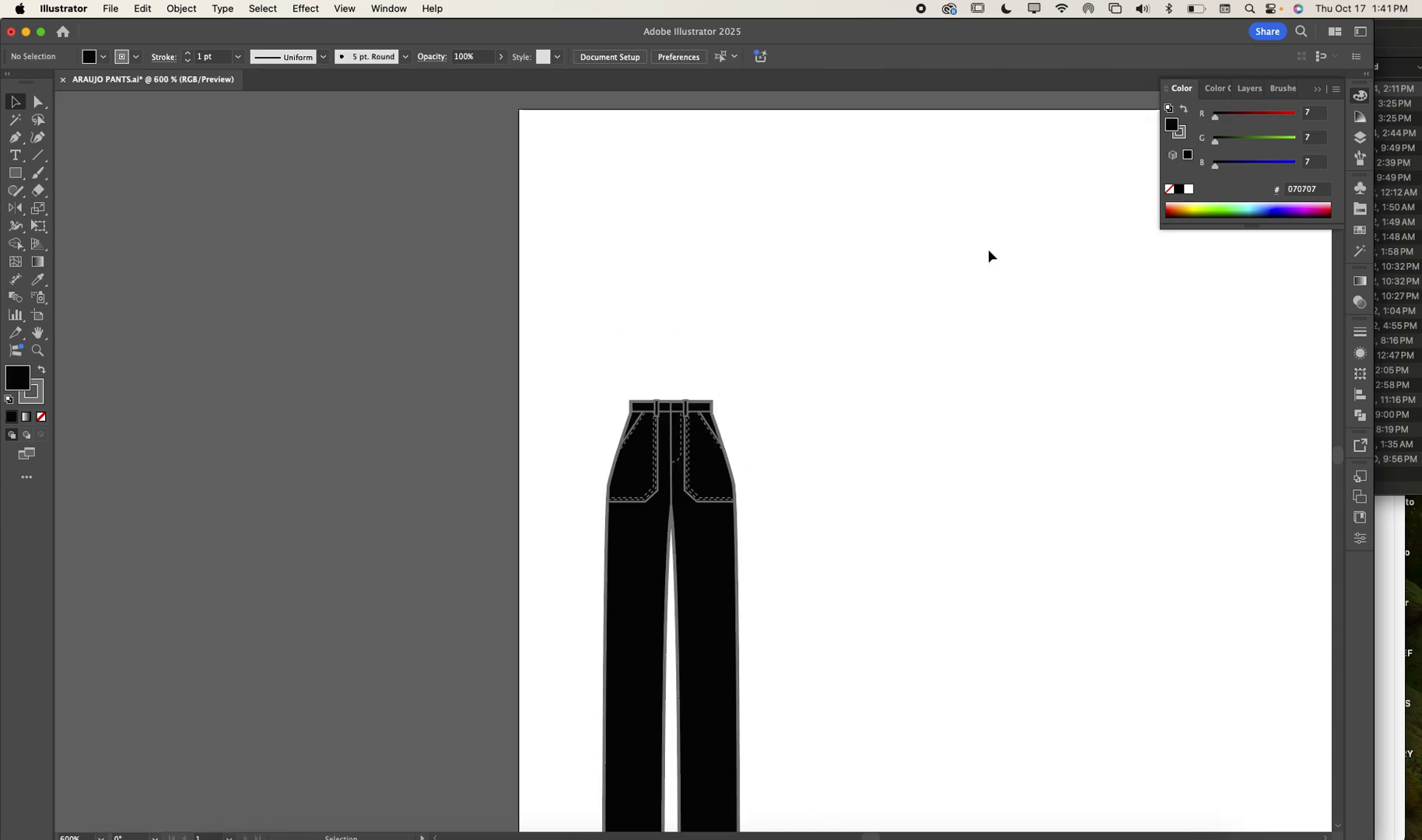
pyautogui.scroll(-5, 919, 504)
pyautogui.hscroll(2, 919, 503)
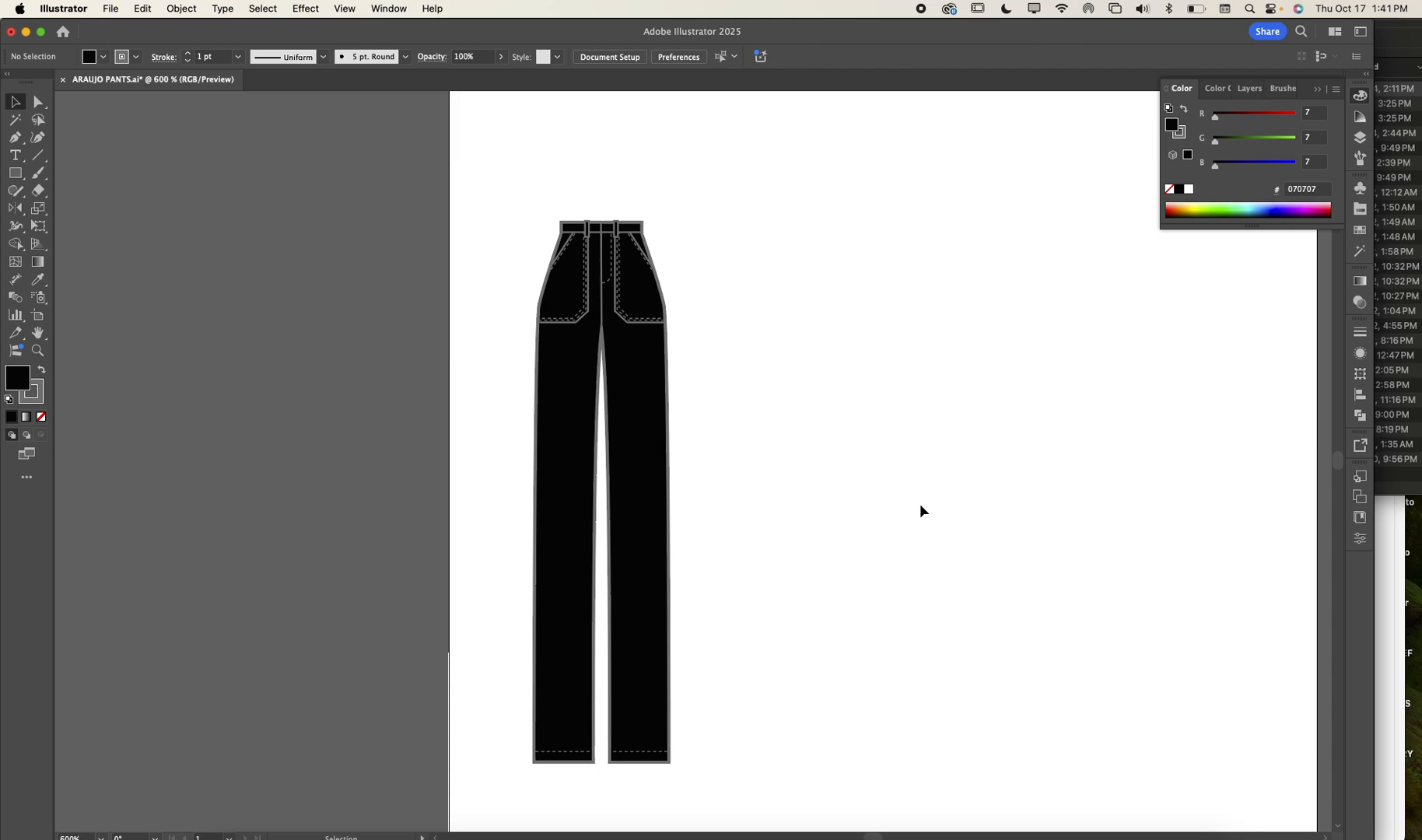
pyautogui.moveTo(525, 197); pyautogui.dragTo(809, 778)
pyautogui.scroll(2, 810, 777)
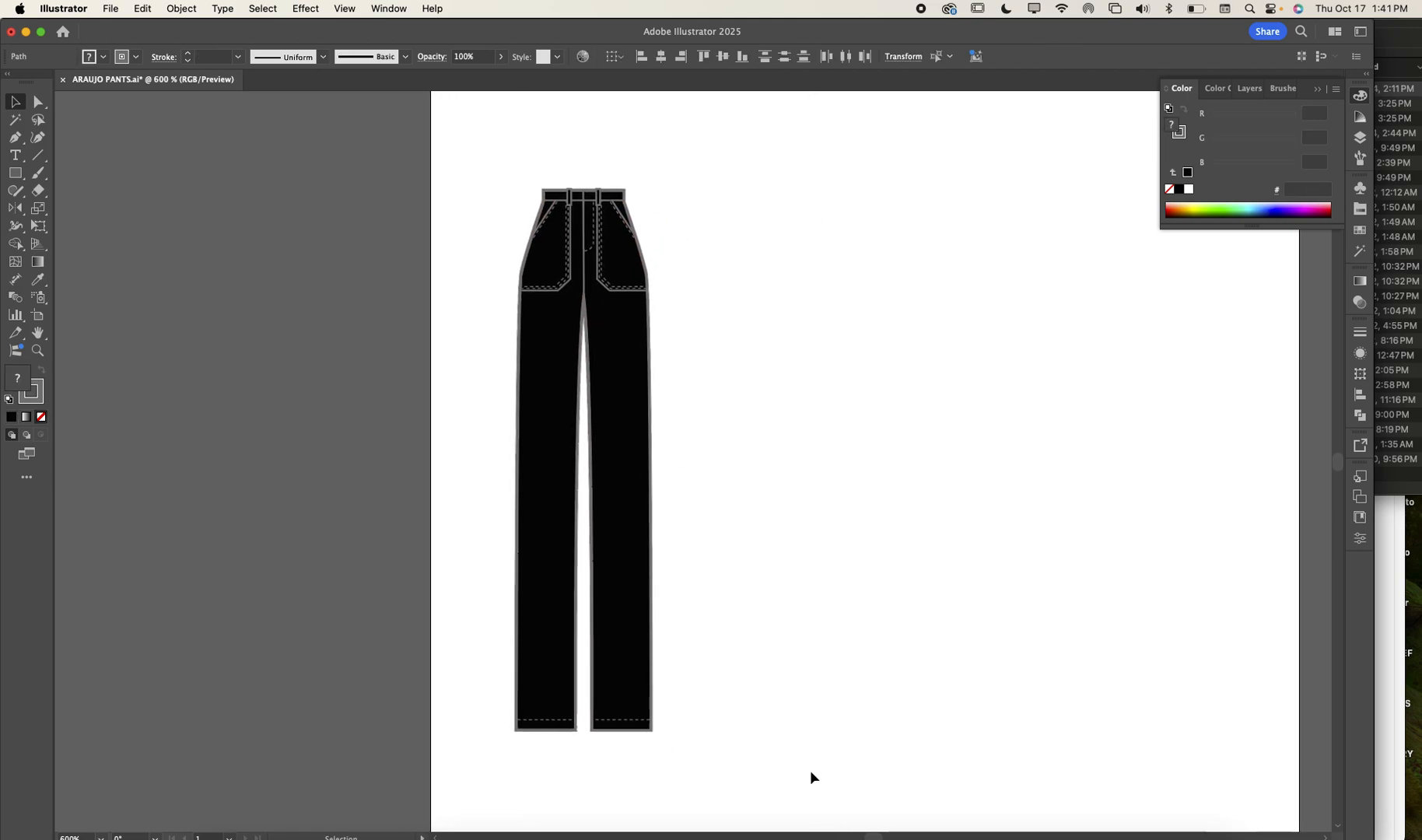
pyautogui.click(24, 380)
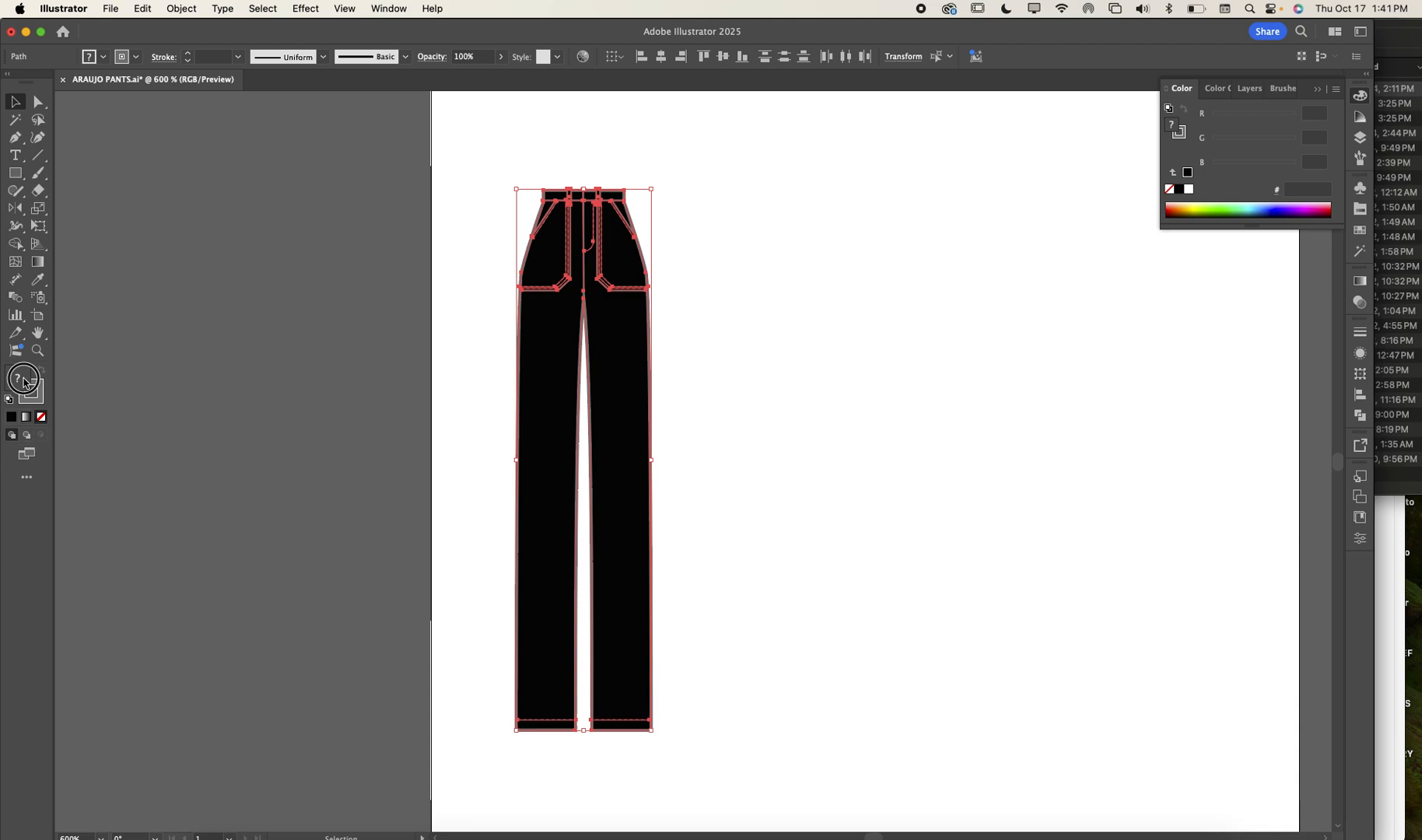
pyautogui.doubleClick(24, 380)
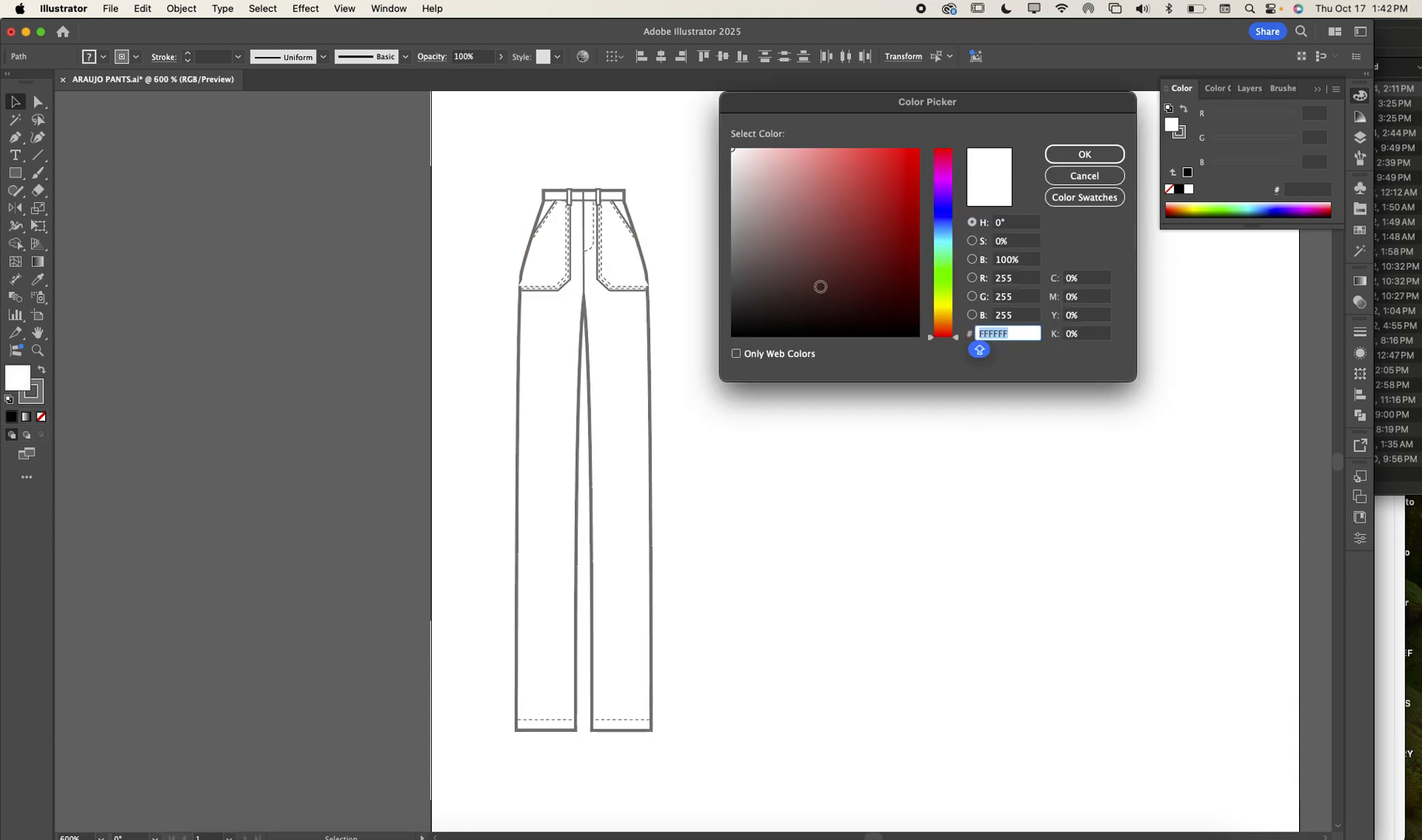
pyautogui.click(1084, 176)
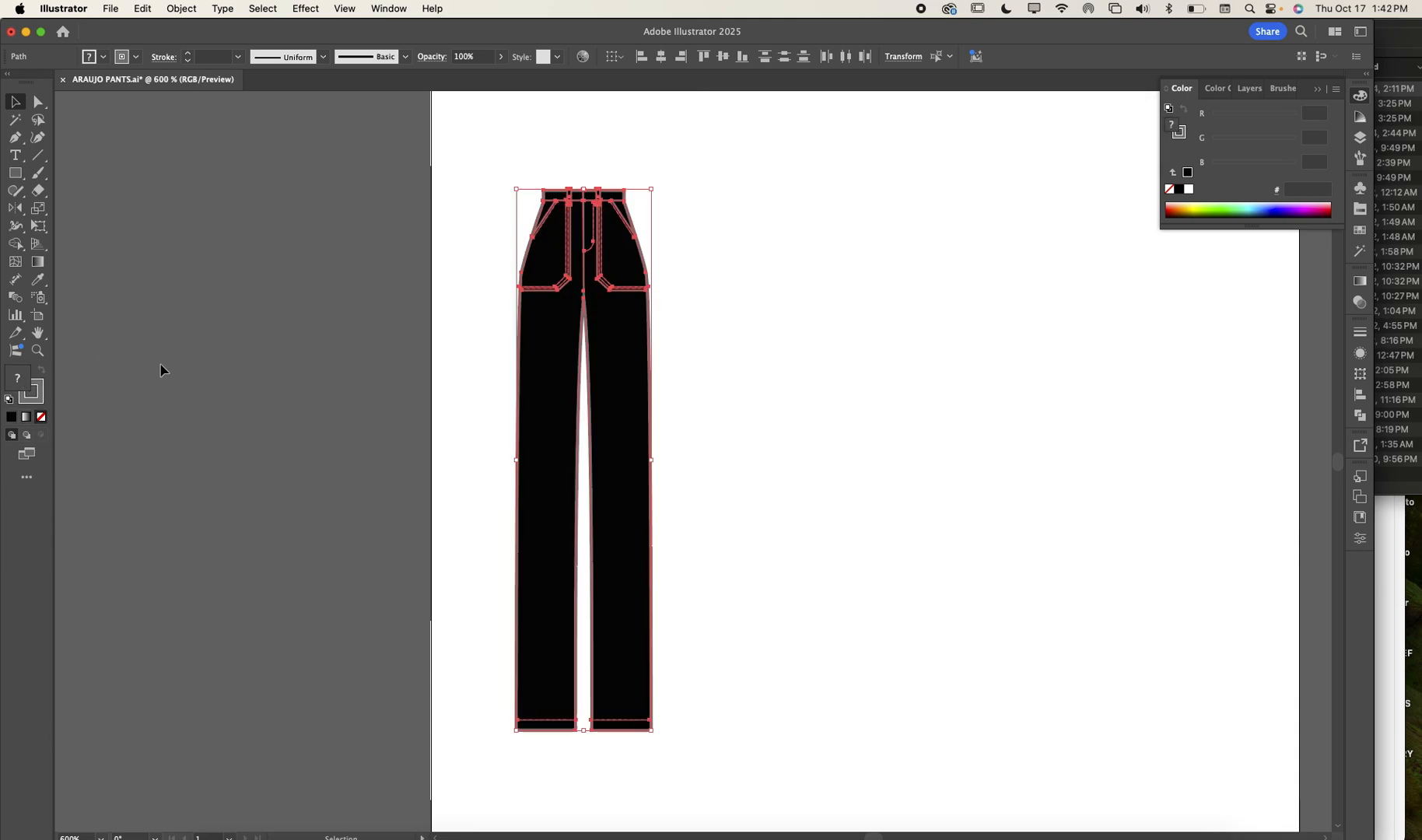
# Try black, light EAE1E1 and dark gray 514F4F as the stroke color of all the pants artwork
pyautogui.doubleClick(37, 389)
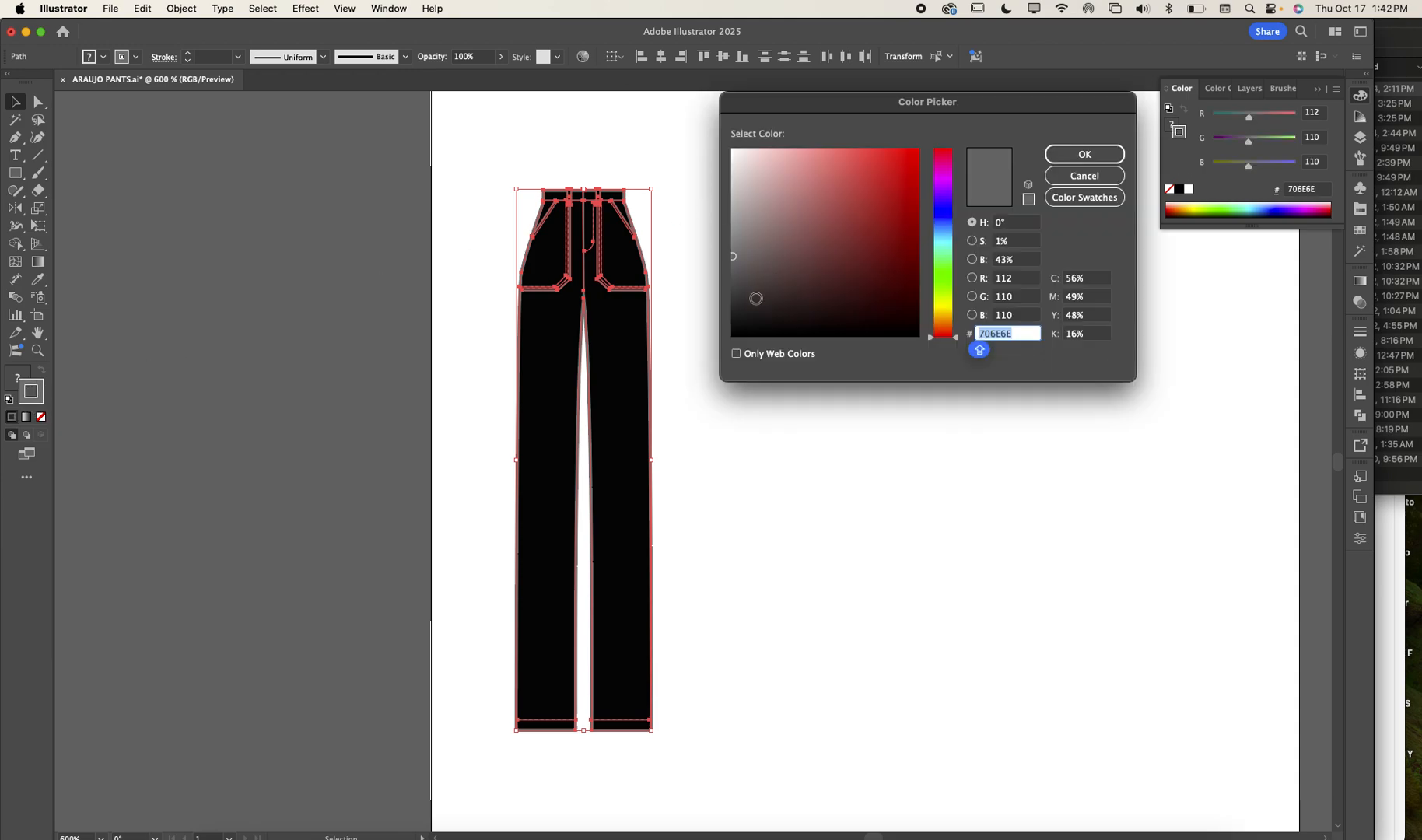
pyautogui.moveTo(755, 299); pyautogui.dragTo(731, 335)
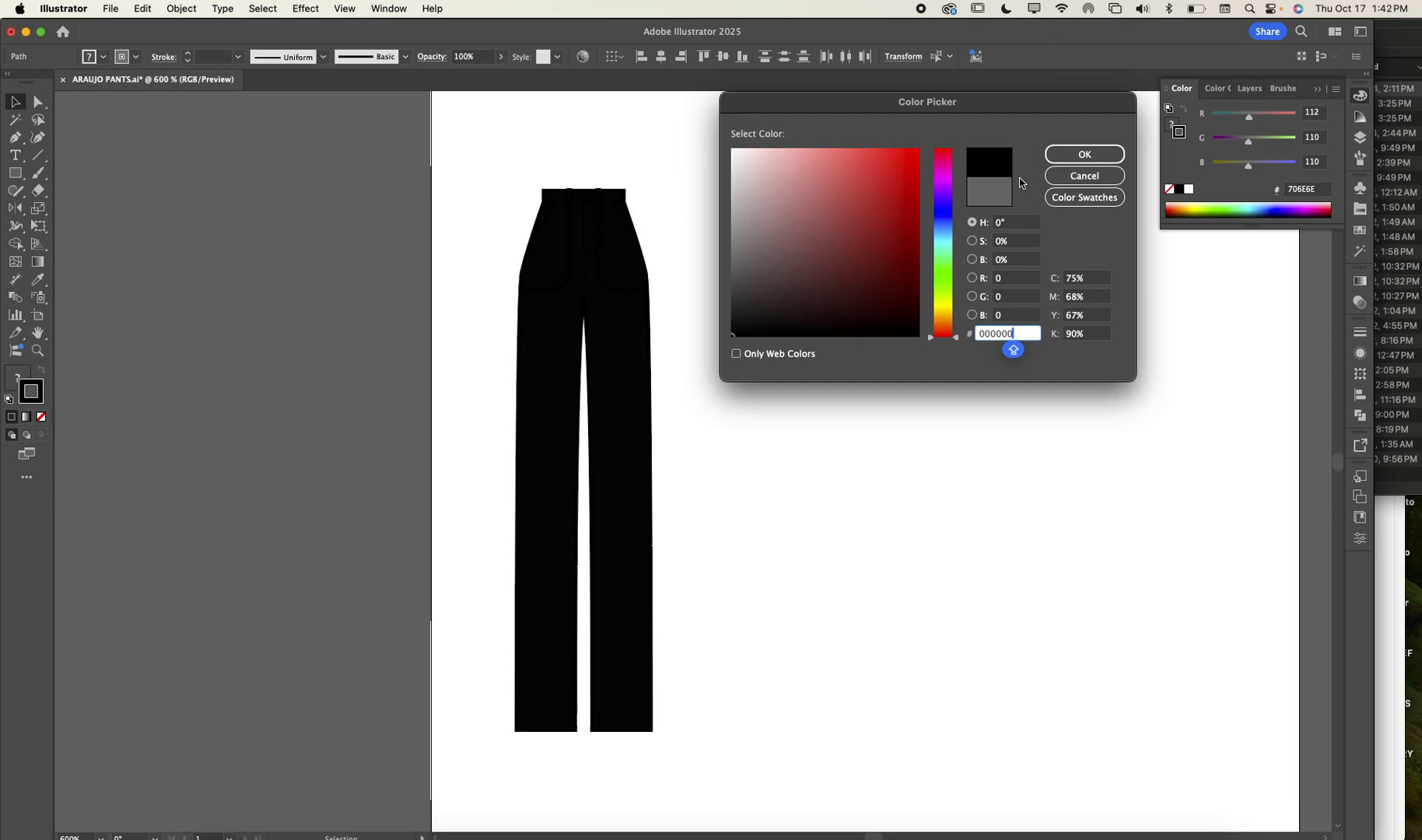
pyautogui.click(739, 162)
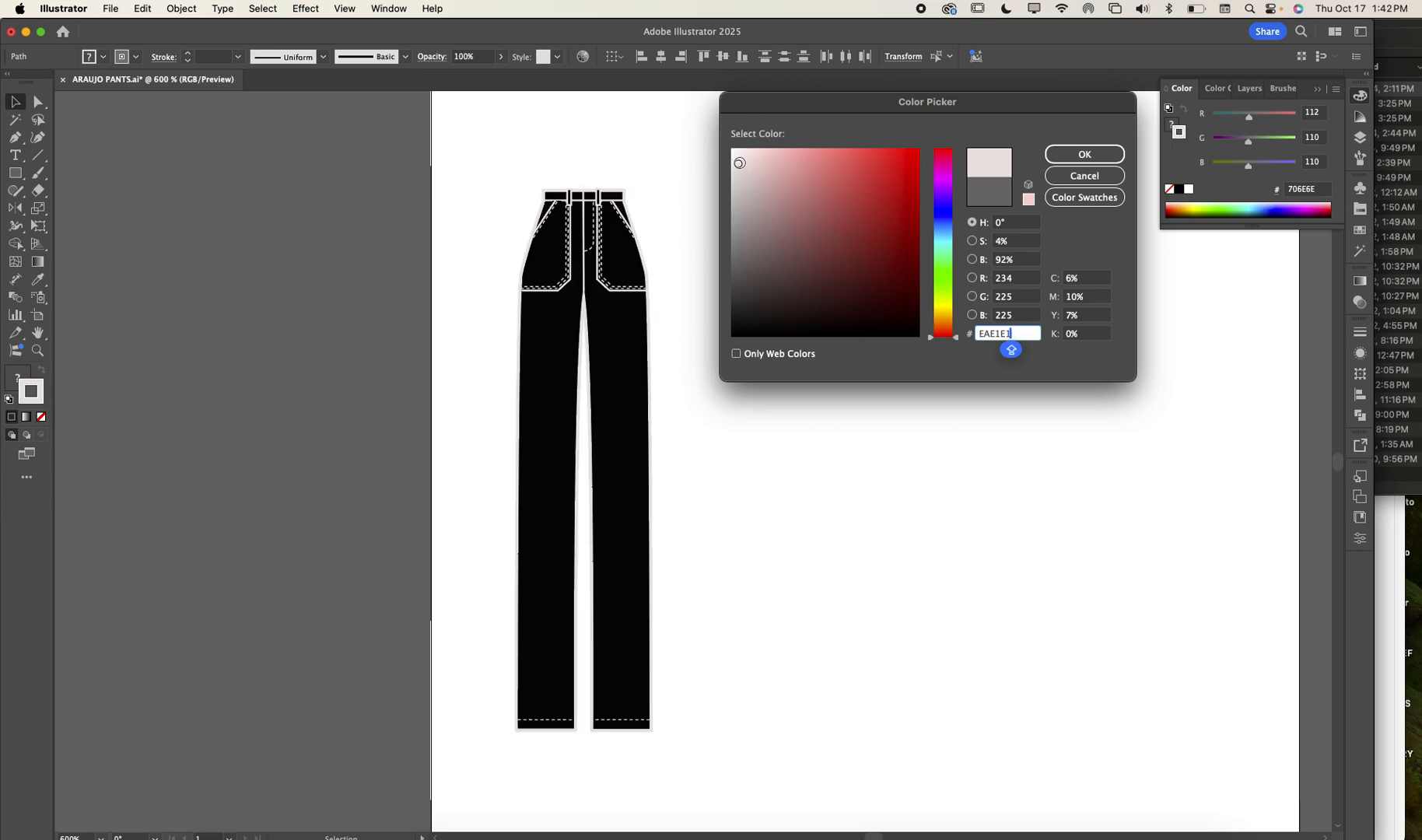
pyautogui.click(735, 276)
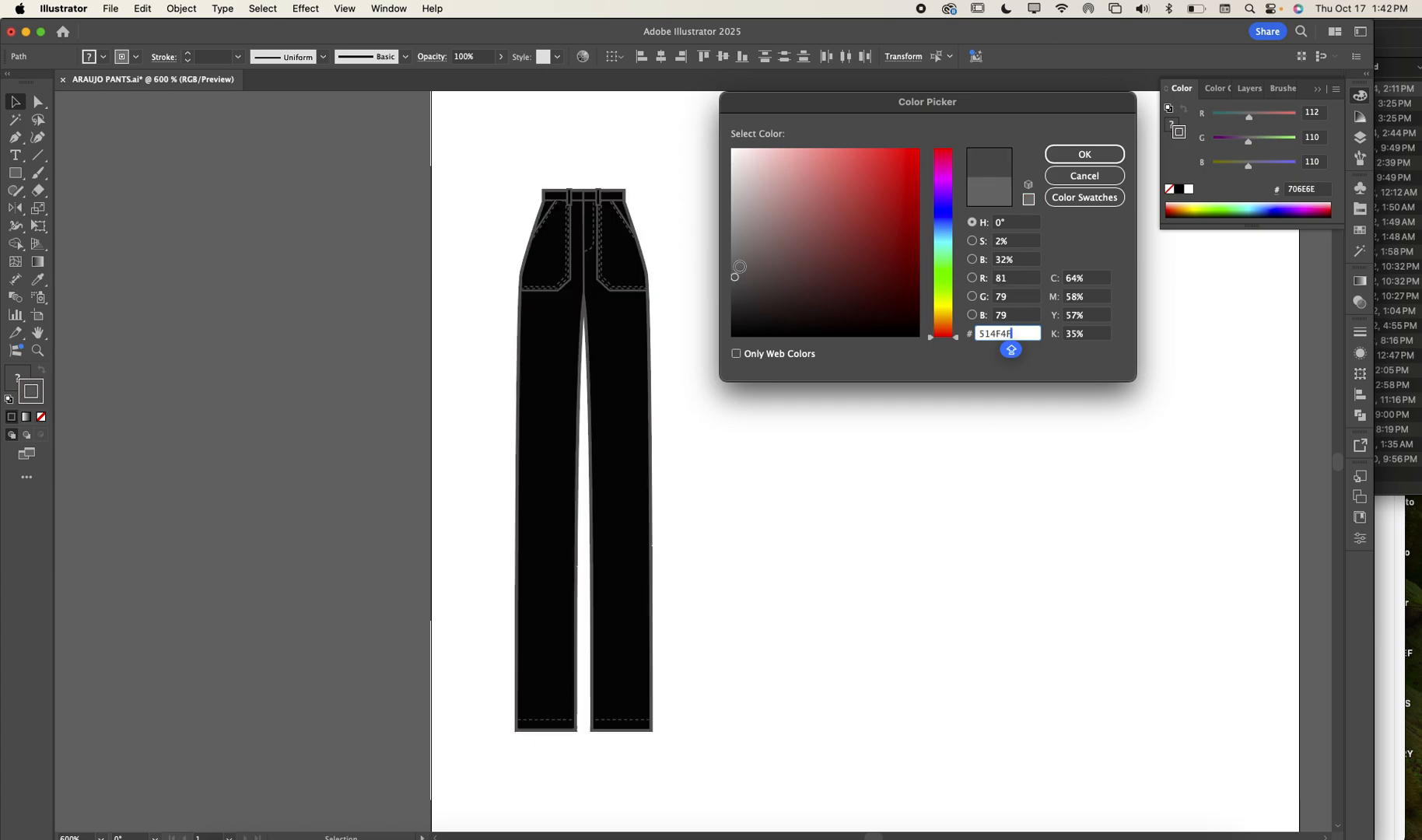
pyautogui.press('Return')
pyautogui.click(775, 285)
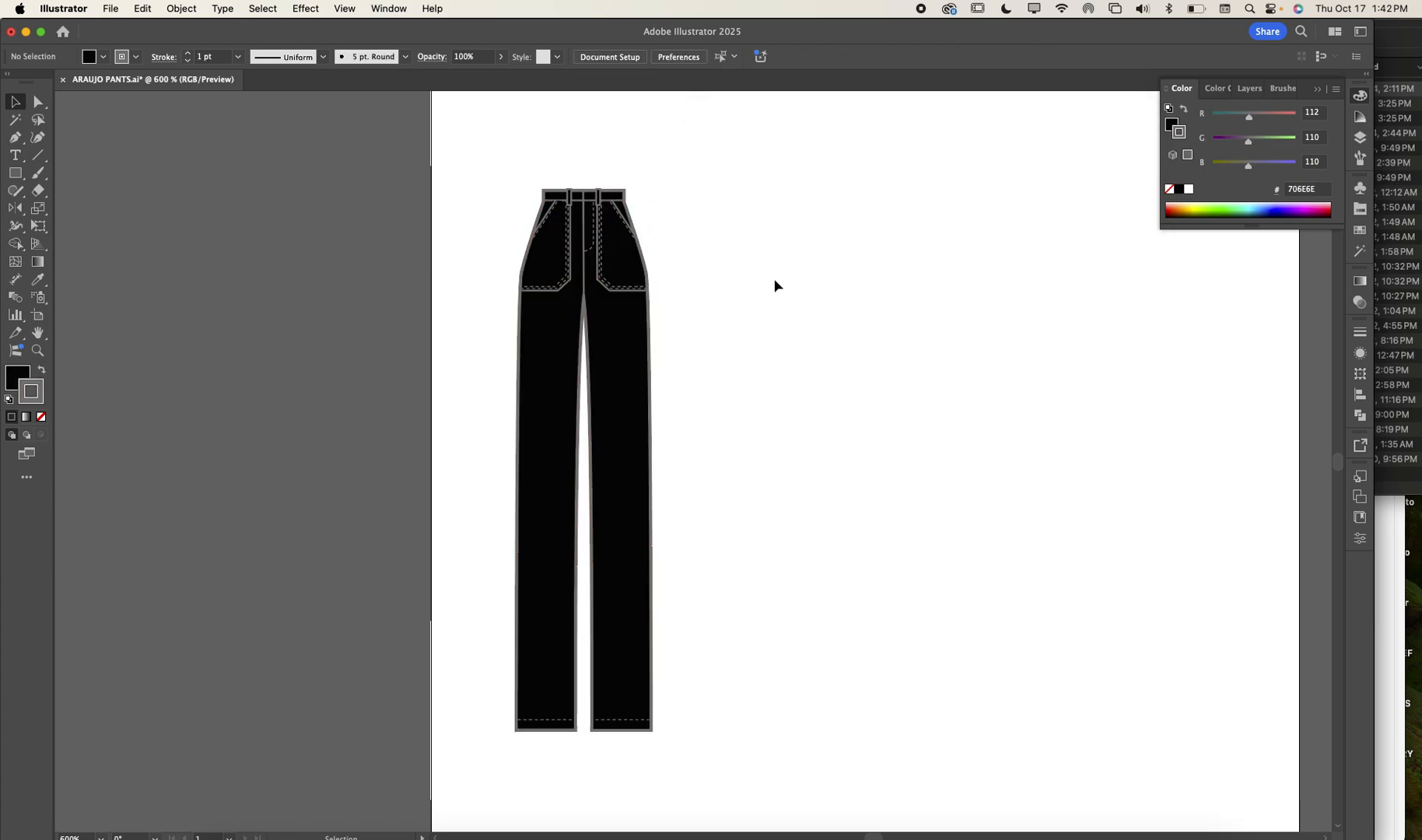
pyautogui.moveTo(499, 158); pyautogui.dragTo(789, 787)
pyautogui.click(835, 544)
pyautogui.hscroll(3, 835, 541)
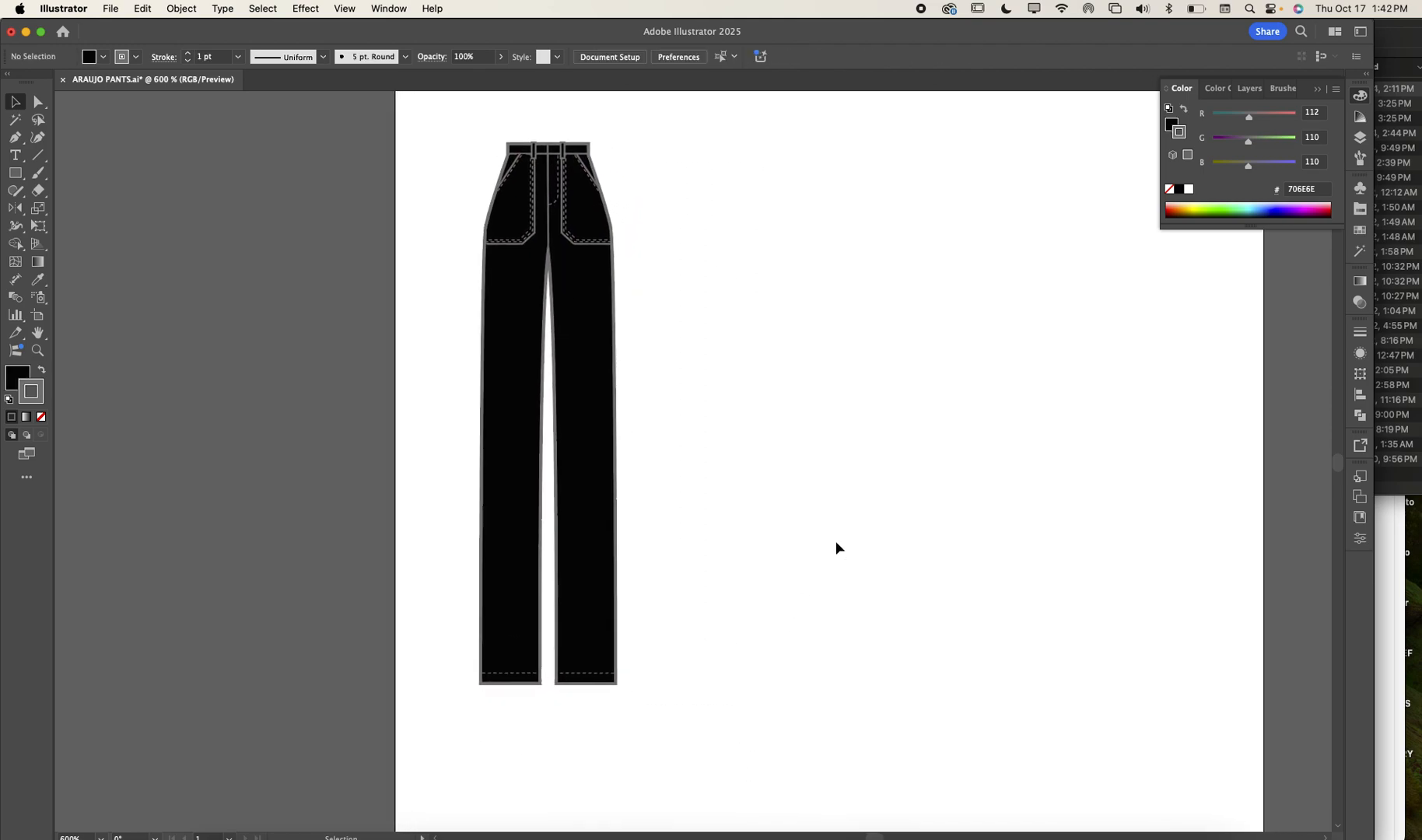
# Draw a curved knee crease inward from the left leg's outer edge, with the gray 706E6E as fill and no stroke
pyautogui.press('p')
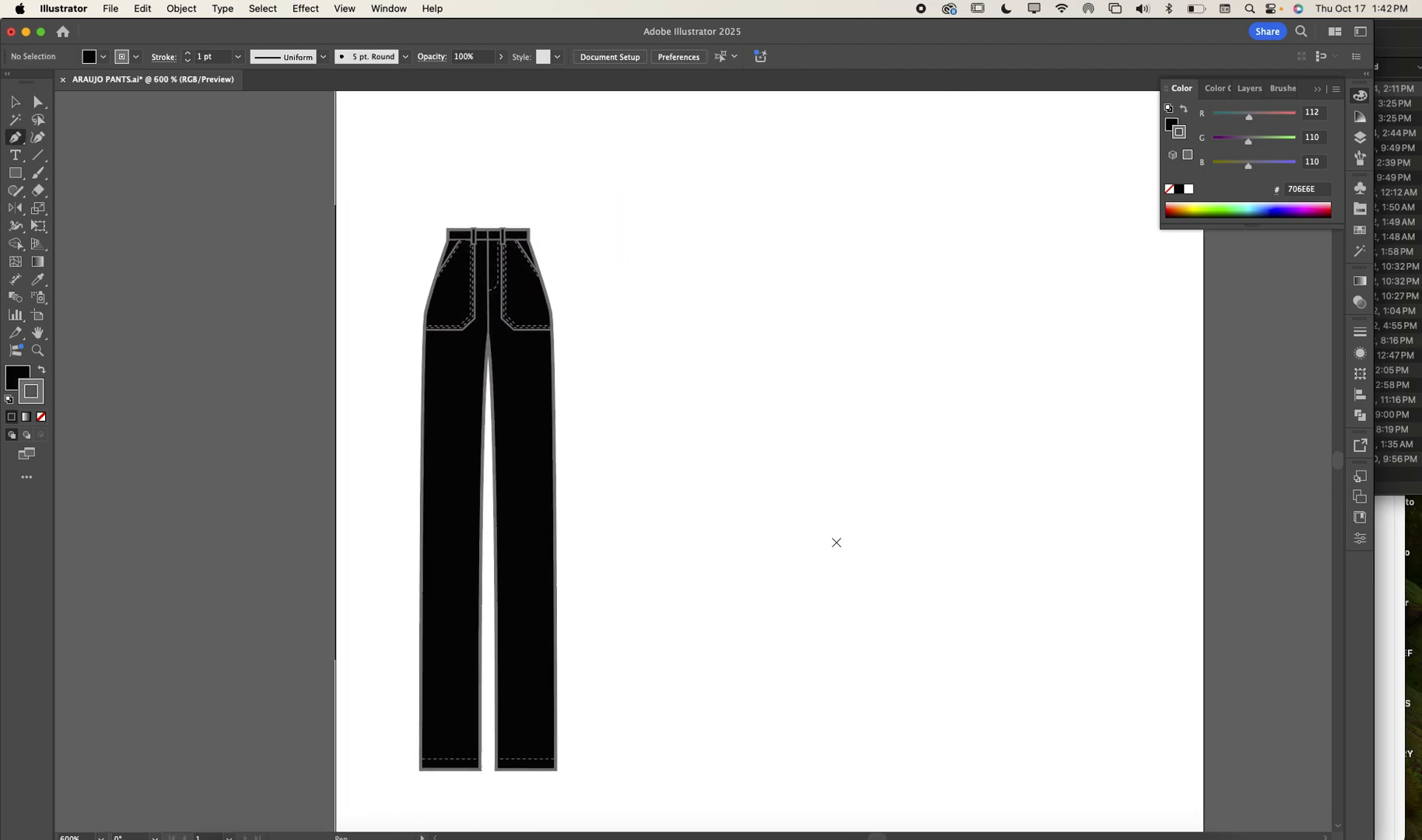
pyautogui.click(421, 483)
pyautogui.moveTo(443, 607); pyautogui.dragTo(461, 663)
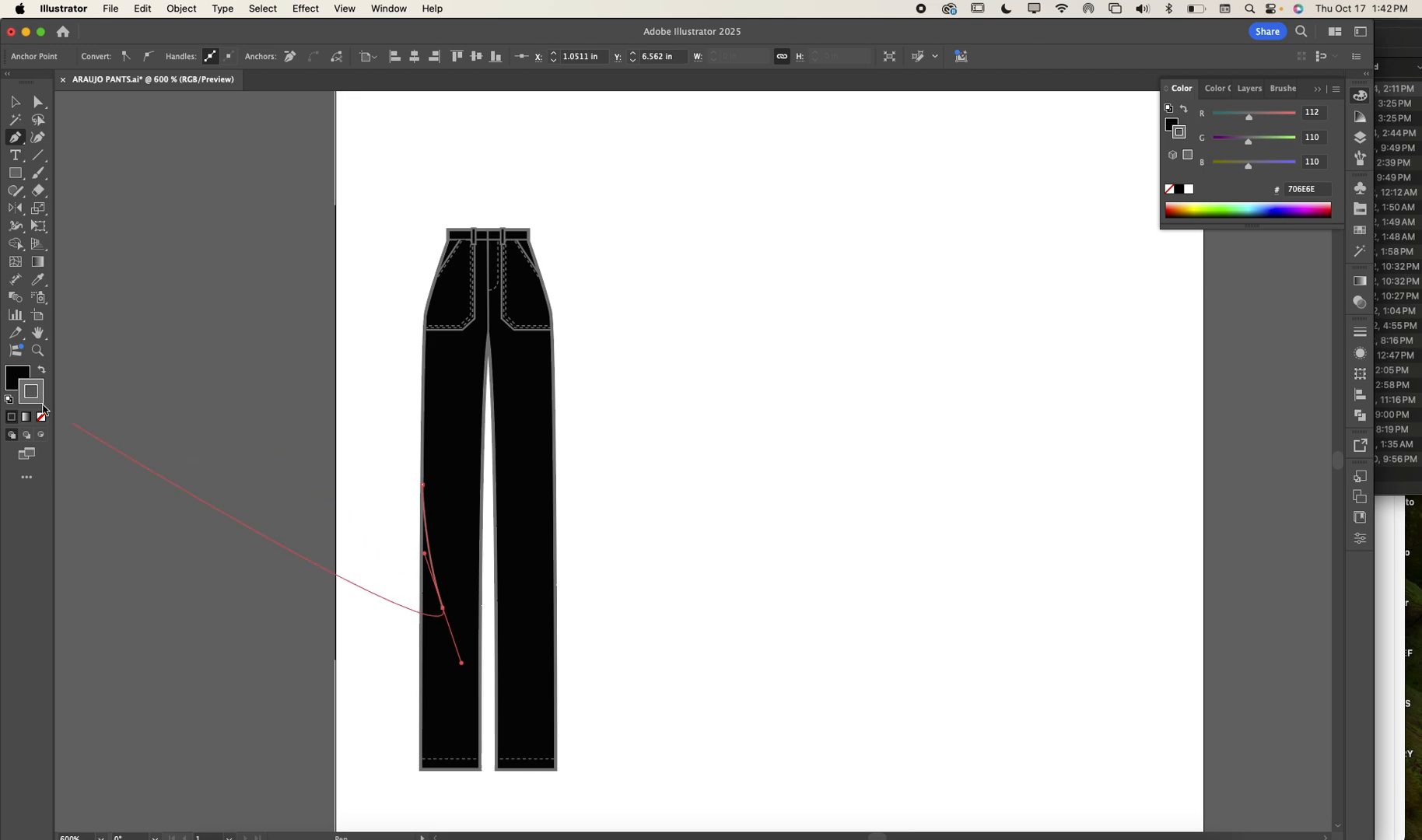
pyautogui.click(42, 373)
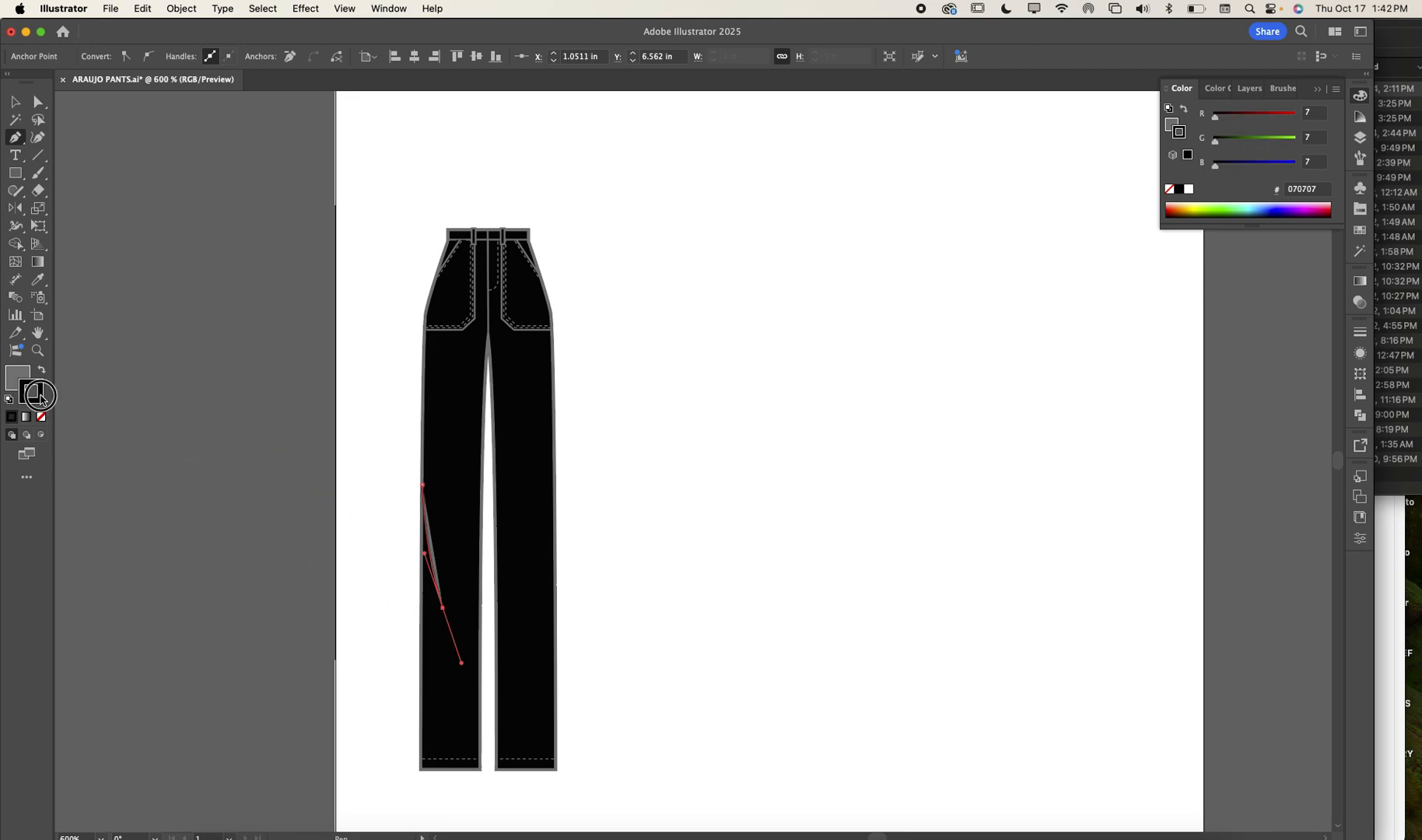
pyautogui.doubleClick(41, 397)
pyautogui.press('Escape')
pyautogui.click(41, 417)
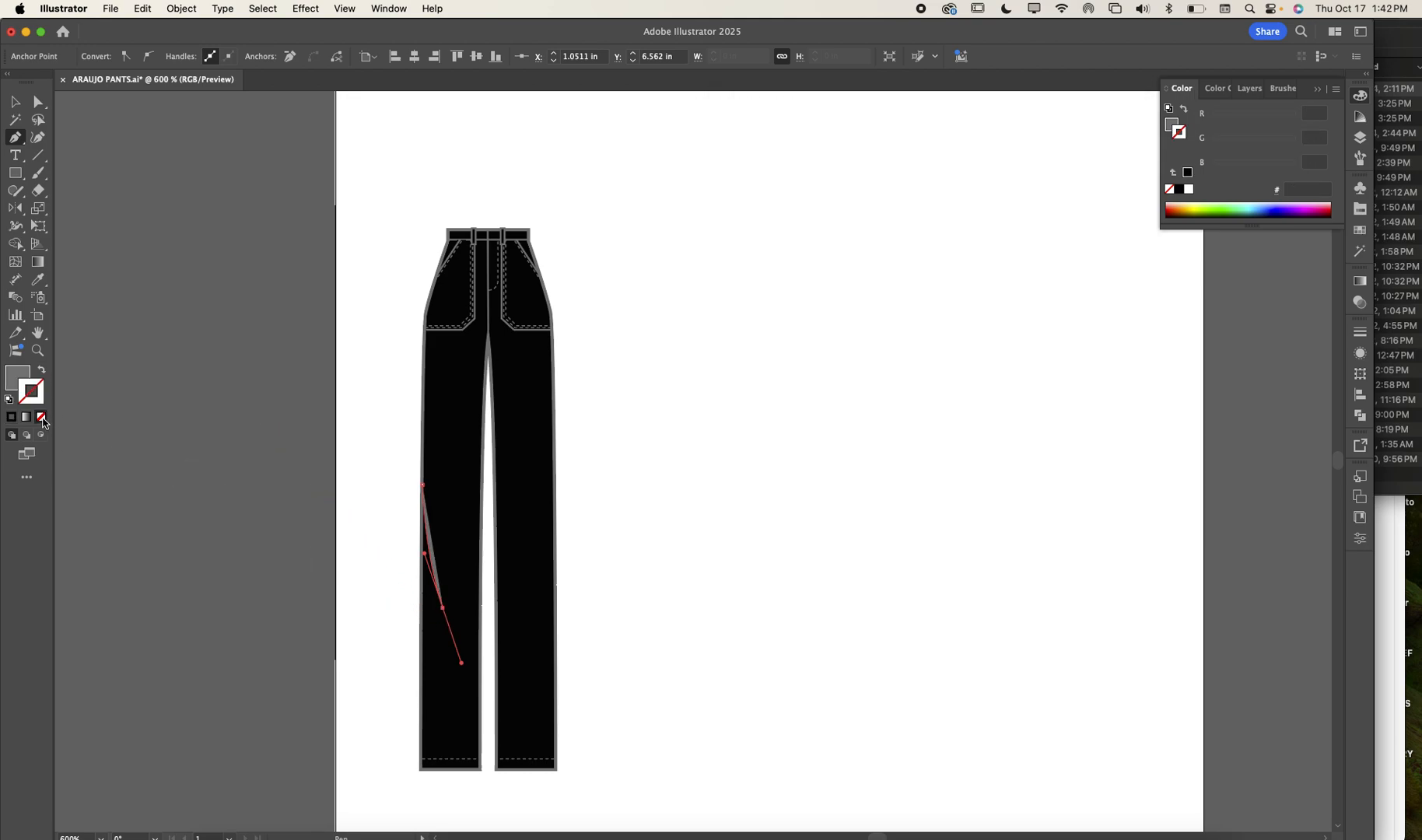
pyautogui.press('Escape')
# Draw a matching gray curved crease inward from the right leg's outer edge at knee height
pyautogui.click(552, 483)
pyautogui.moveTo(533, 604); pyautogui.dragTo(514, 653)
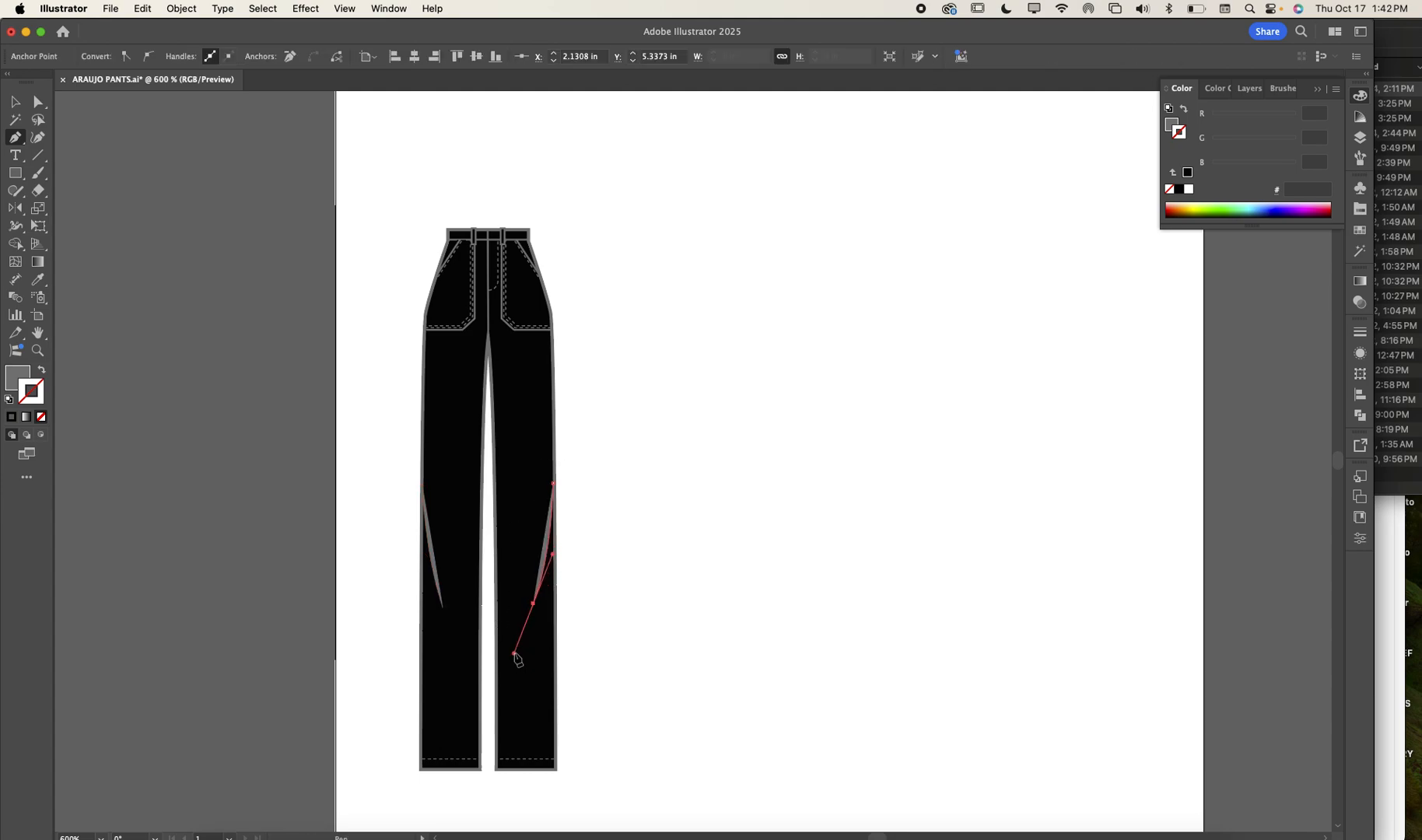
pyautogui.press('v')
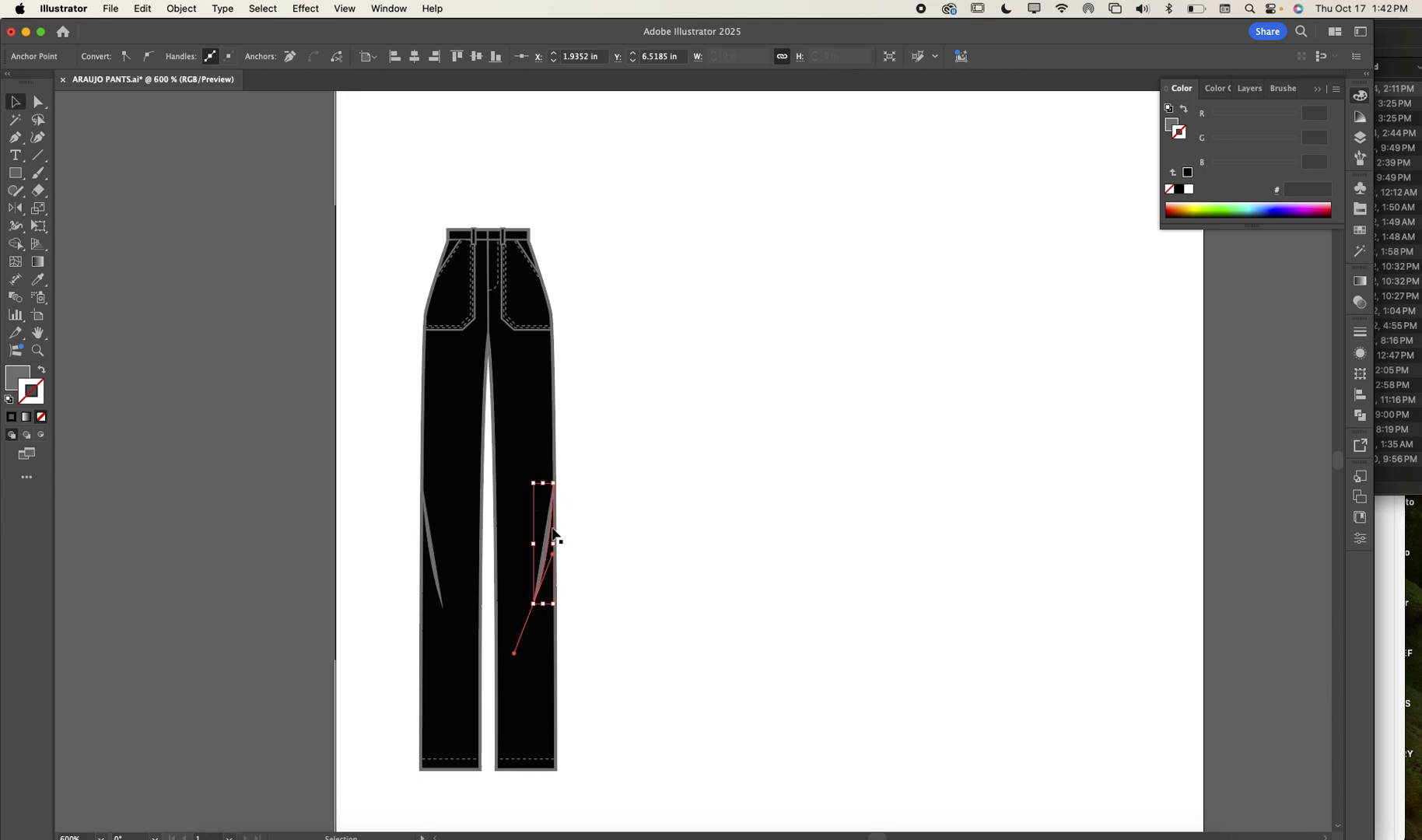
# Lower the opacity of both knee creases to 37%
pyautogui.click(549, 529)
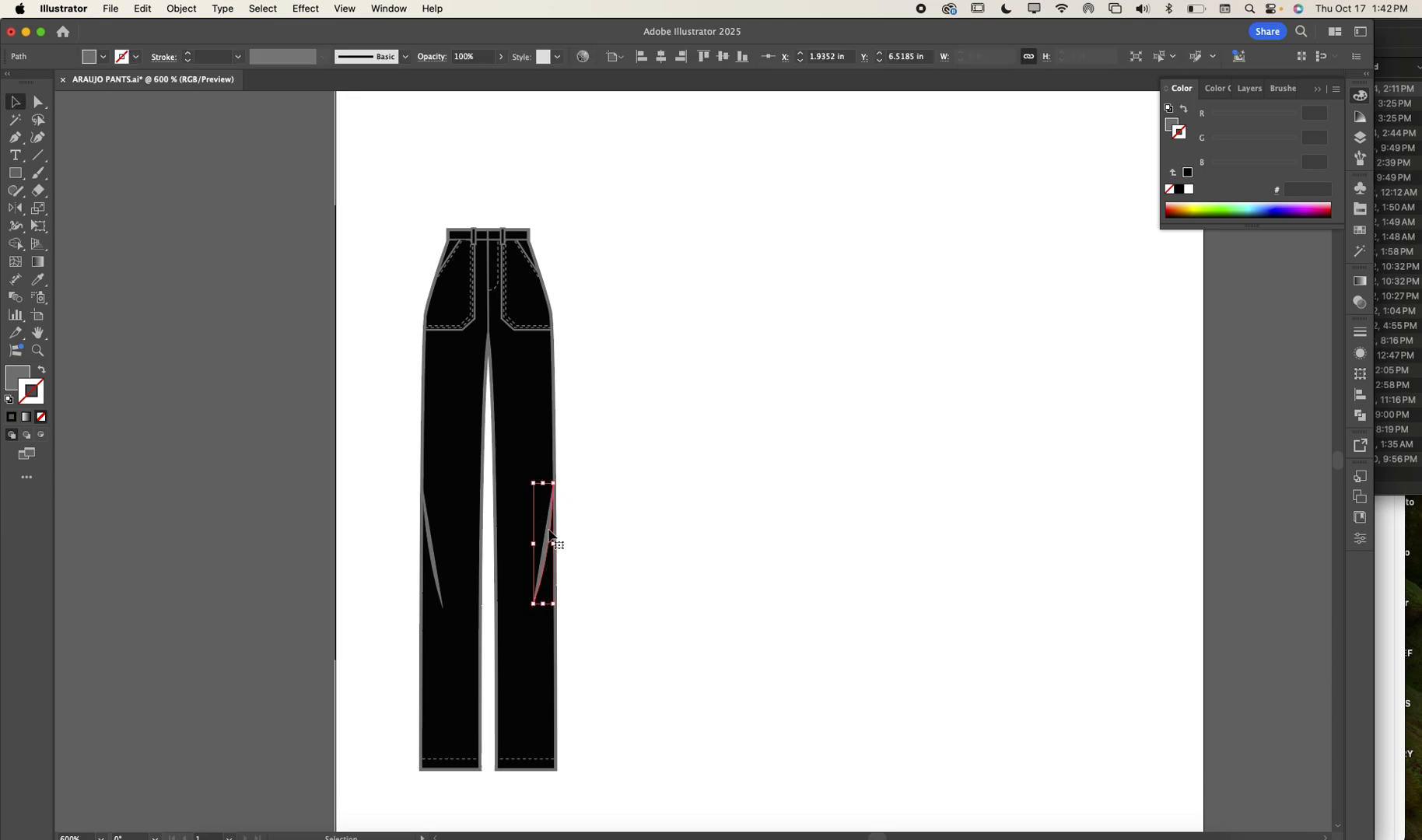
pyautogui.keyDown('shift'); pyautogui.click(433, 550); pyautogui.keyUp('shift')
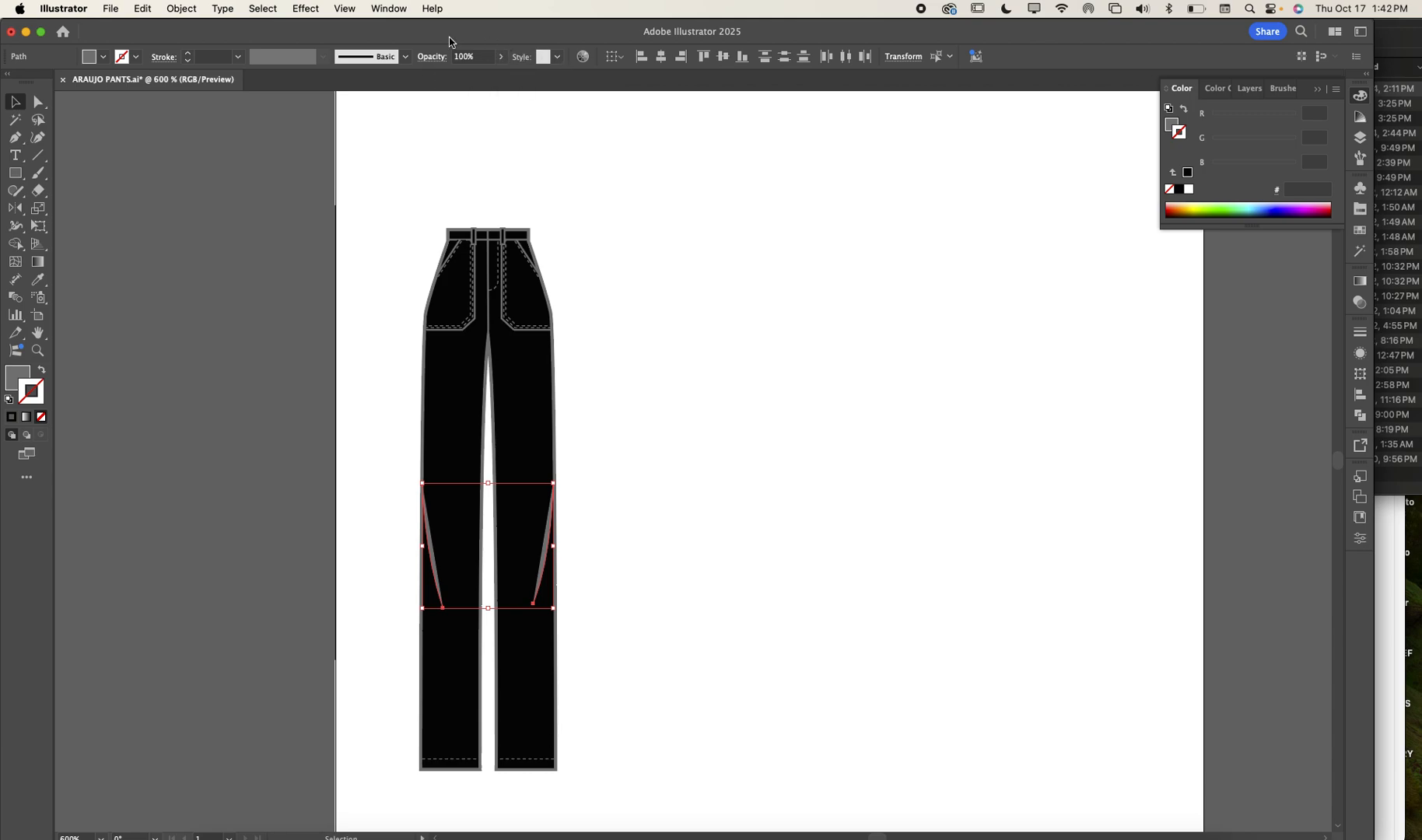
pyautogui.click(389, 9)
pyautogui.moveTo(412, 88)
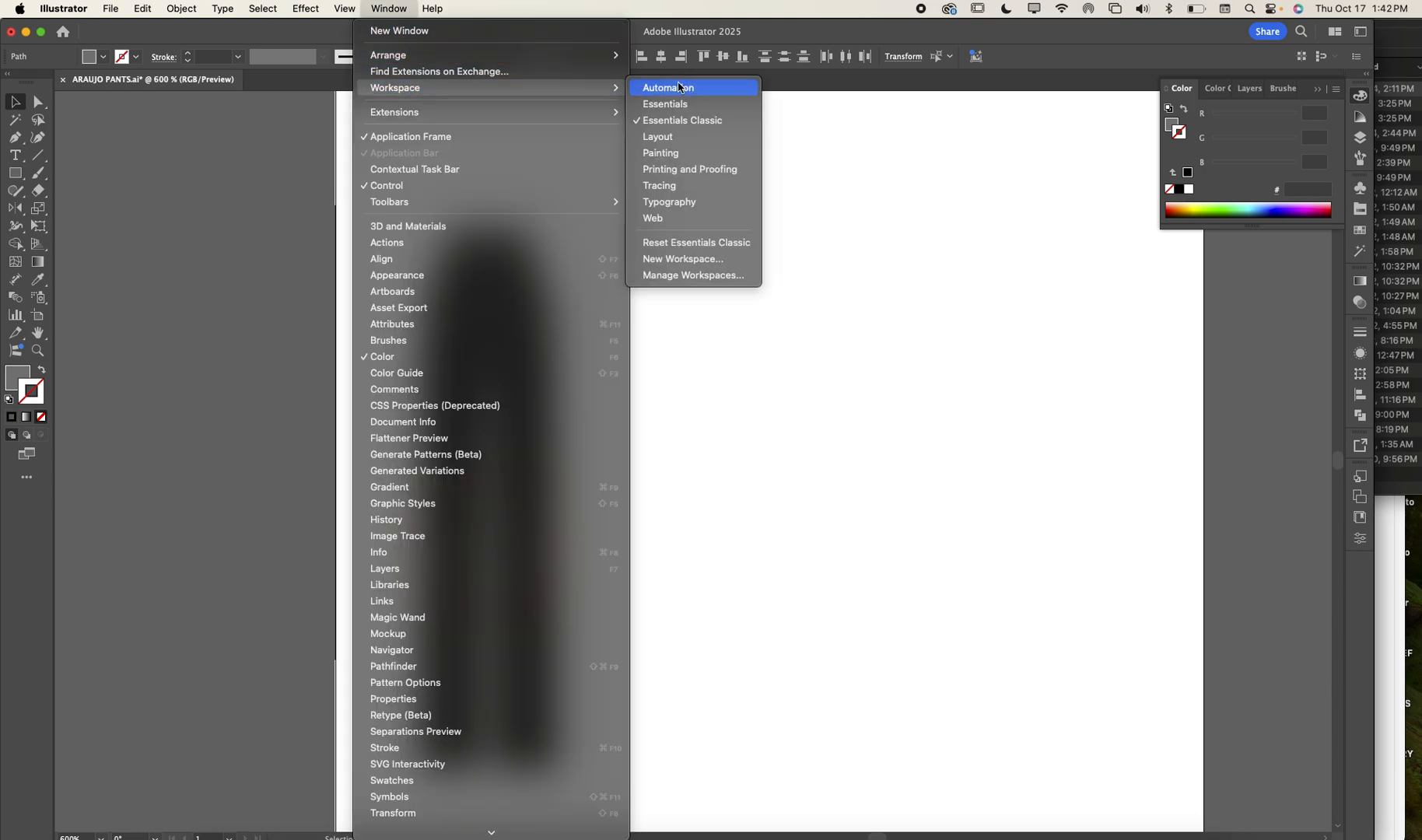
pyautogui.click(755, 27)
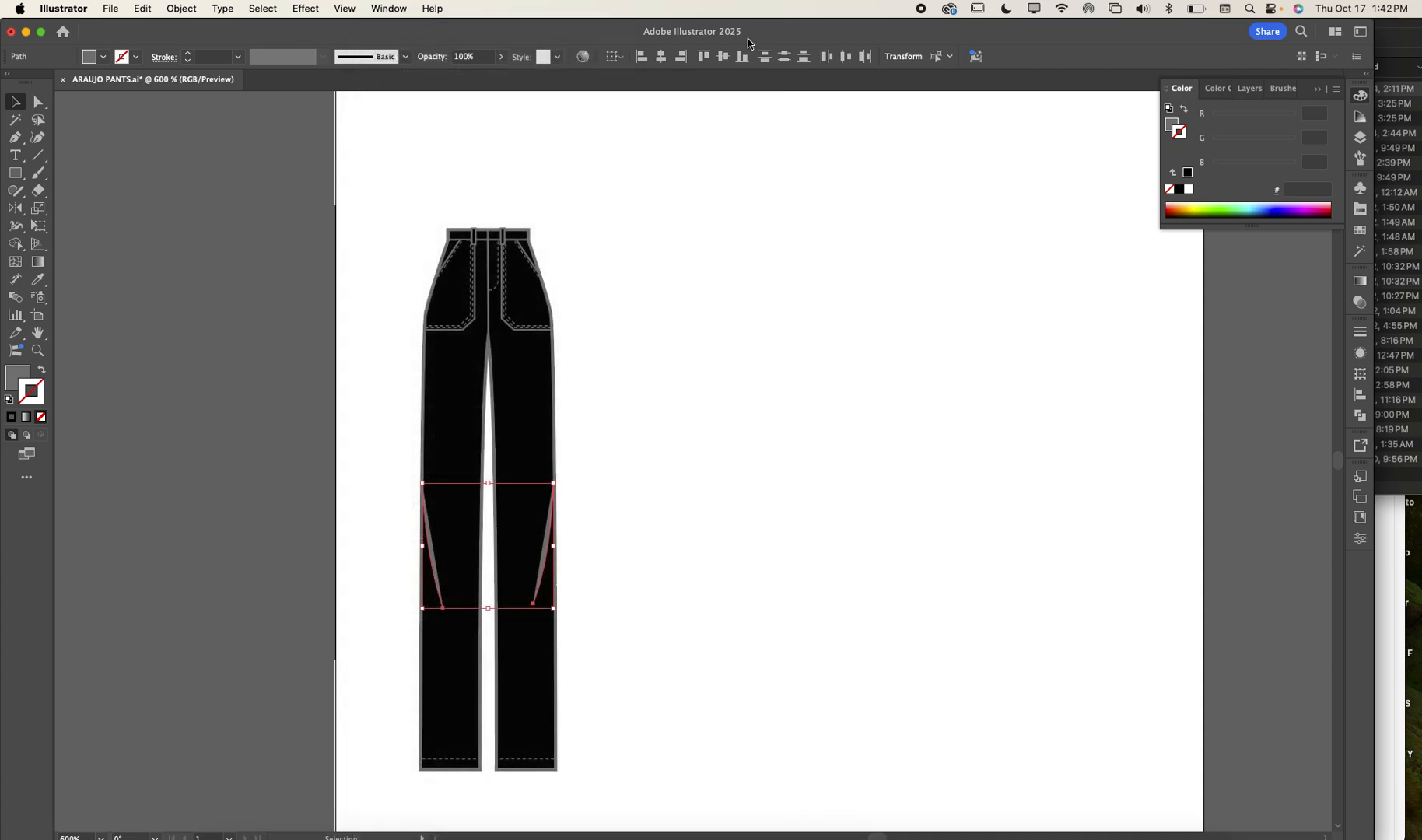
pyautogui.click(500, 56)
pyautogui.moveTo(502, 75); pyautogui.dragTo(466, 77)
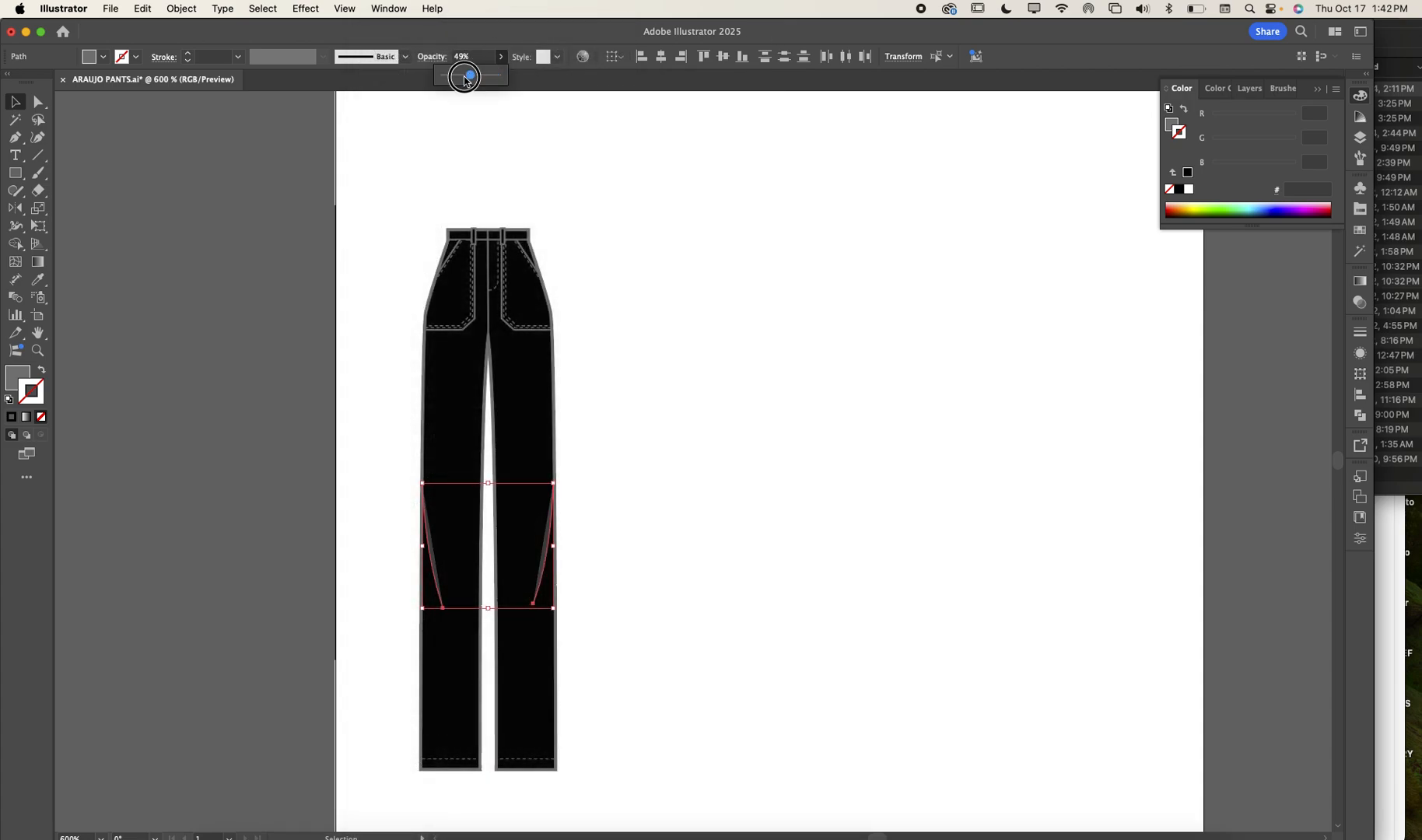
pyautogui.click(666, 177)
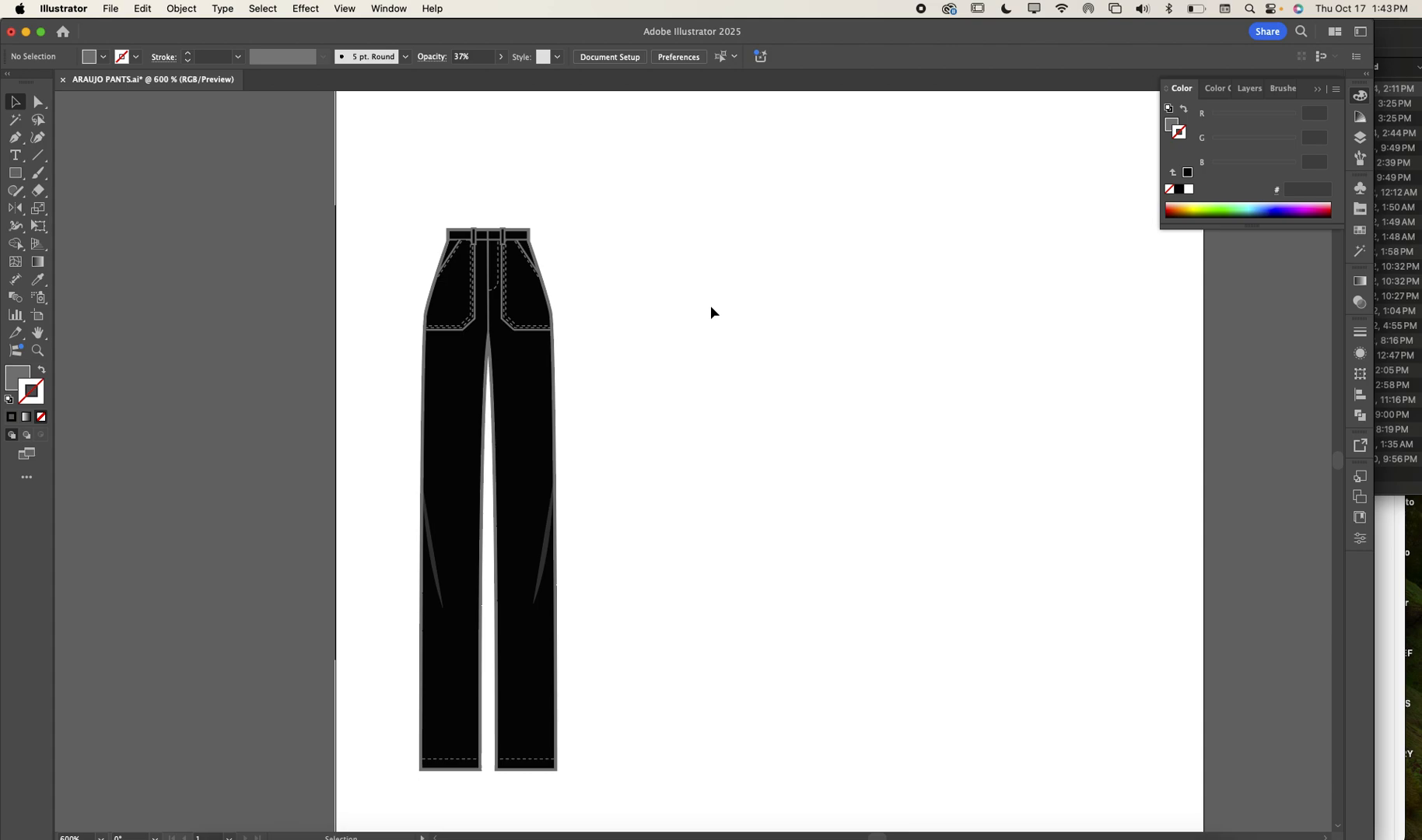
# Group all of the pants artwork, including the knee creases
pyautogui.moveTo(401, 202); pyautogui.dragTo(624, 773)
pyautogui.moveTo(355, 164); pyautogui.dragTo(669, 789)
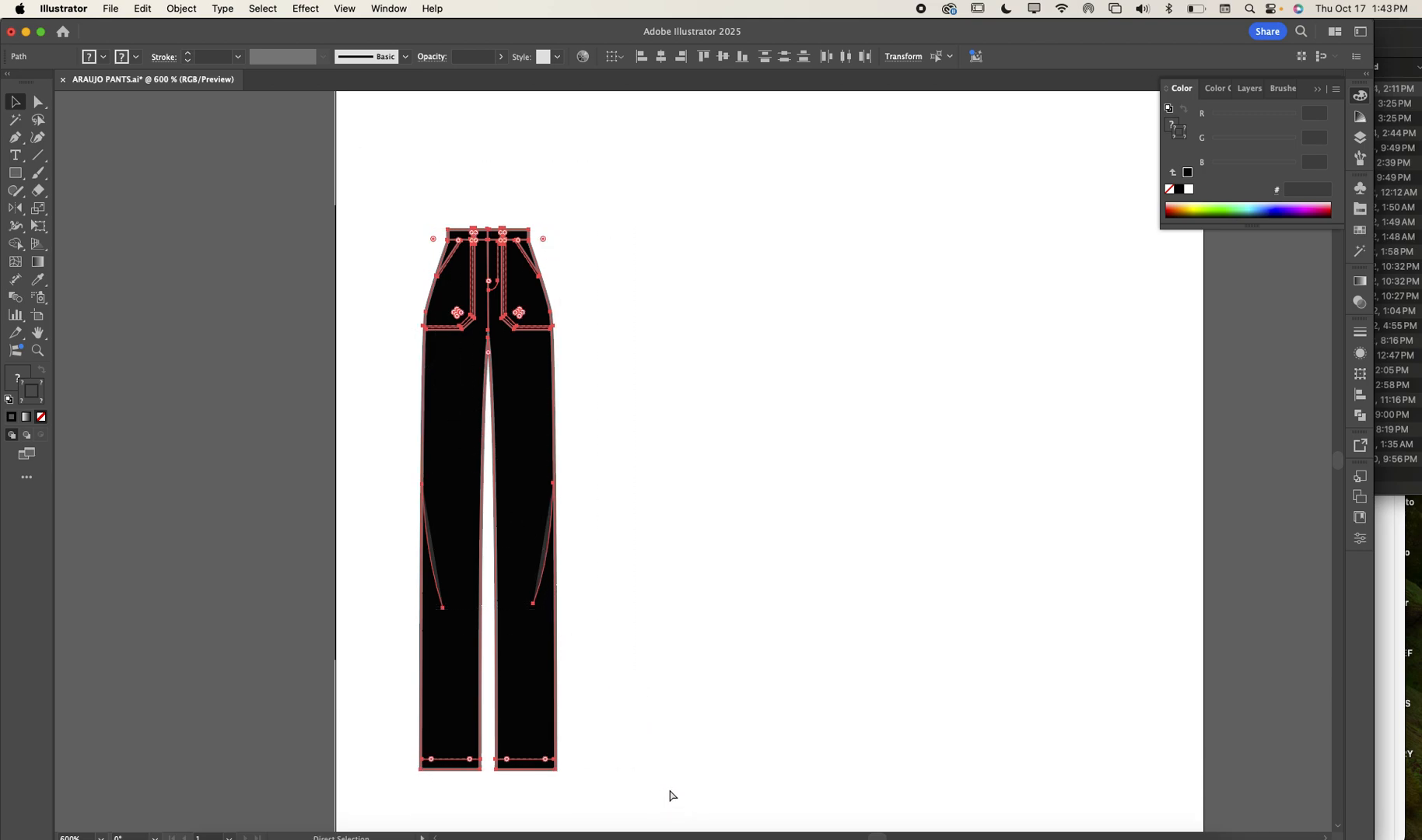
pyautogui.click(753, 665)
# Move the grouped pants slightly up and to the right on the artboard and save the document
pyautogui.moveTo(549, 329); pyautogui.dragTo(559, 273)
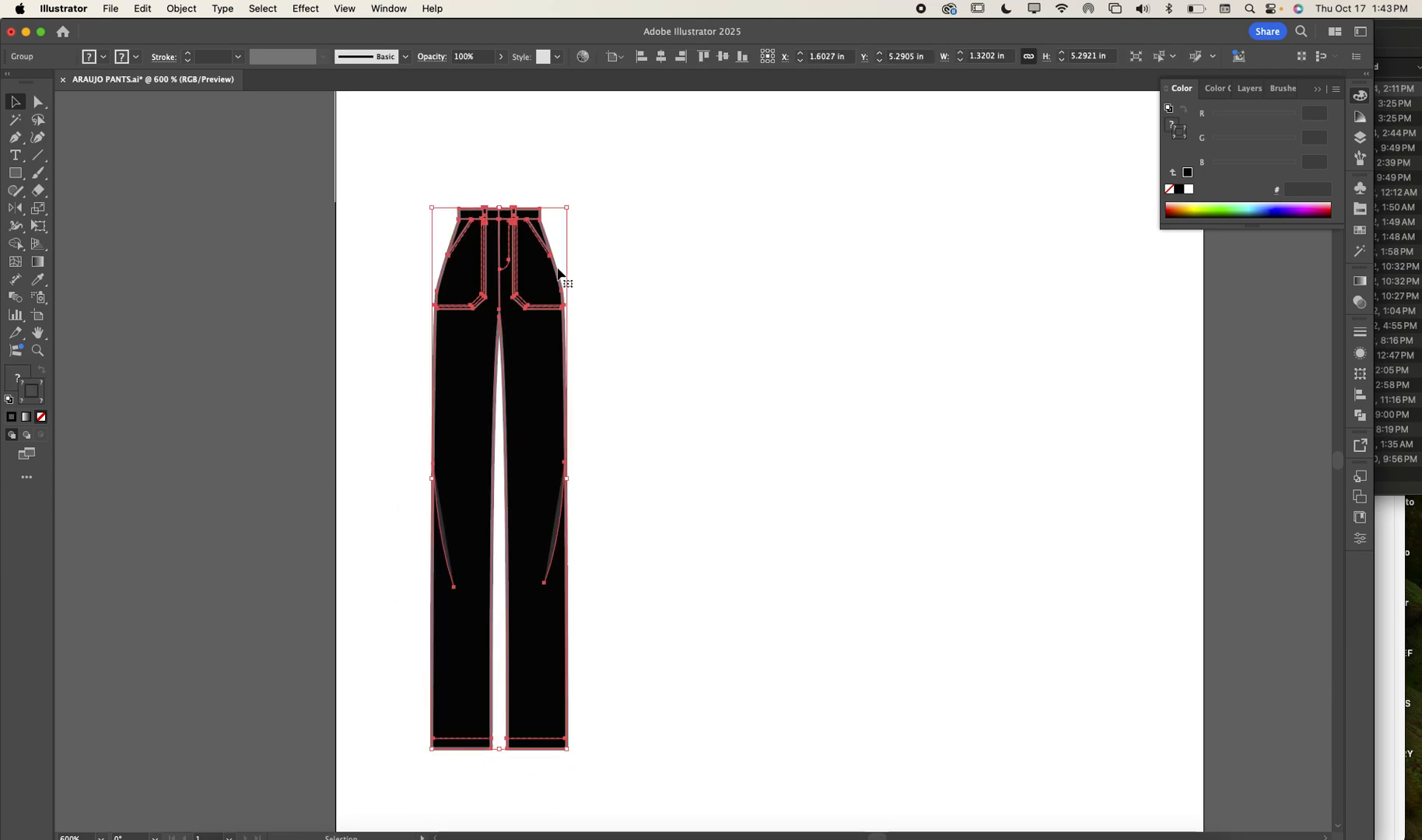
pyautogui.press('super+s')
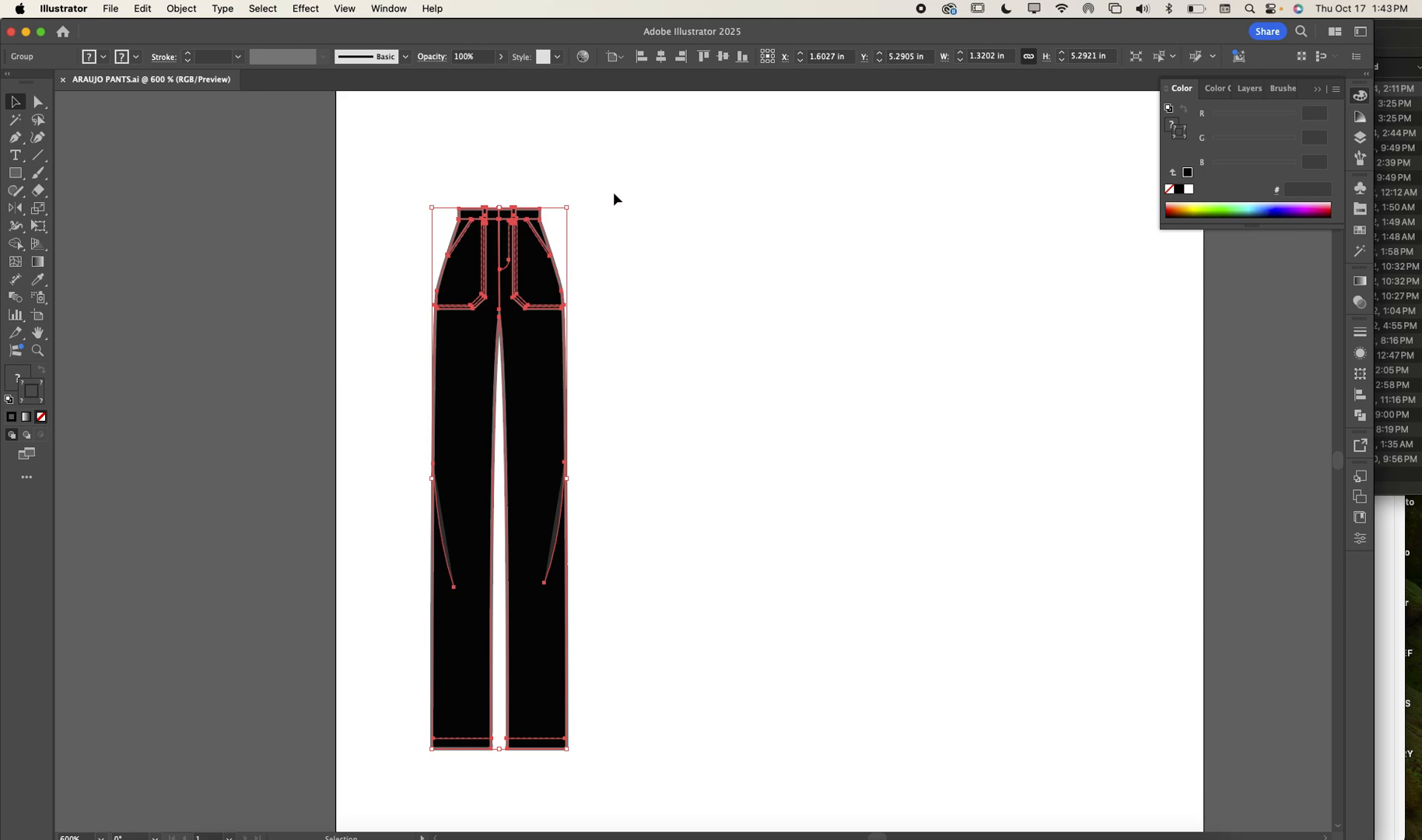
pyautogui.click(715, 298)
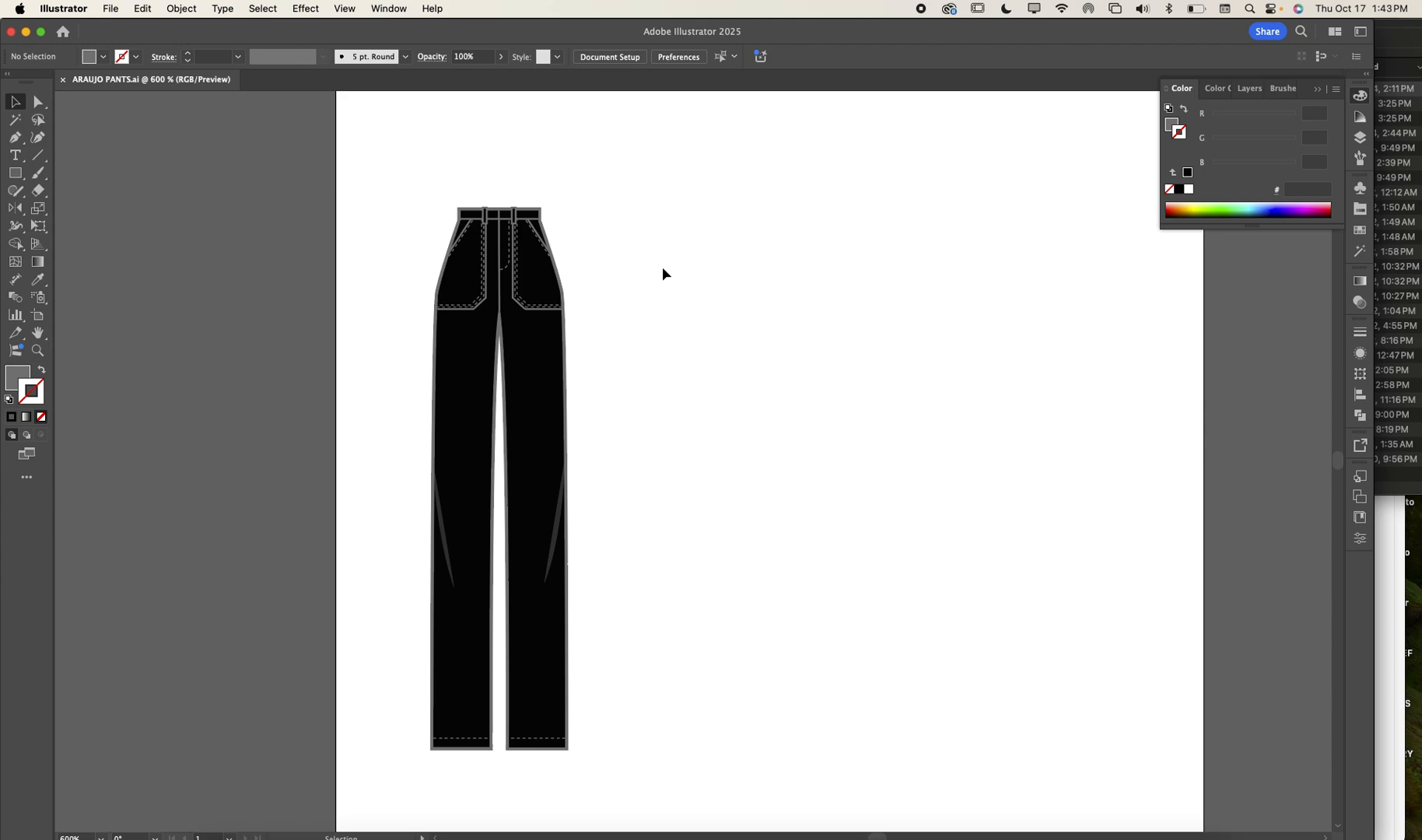
# Draw a small upright gray rectangle about 0.11 by 0.23 in on the empty artboard beside the pants' waist
pyautogui.hscroll(2, 663, 269)
pyautogui.scroll(1, 663, 268)
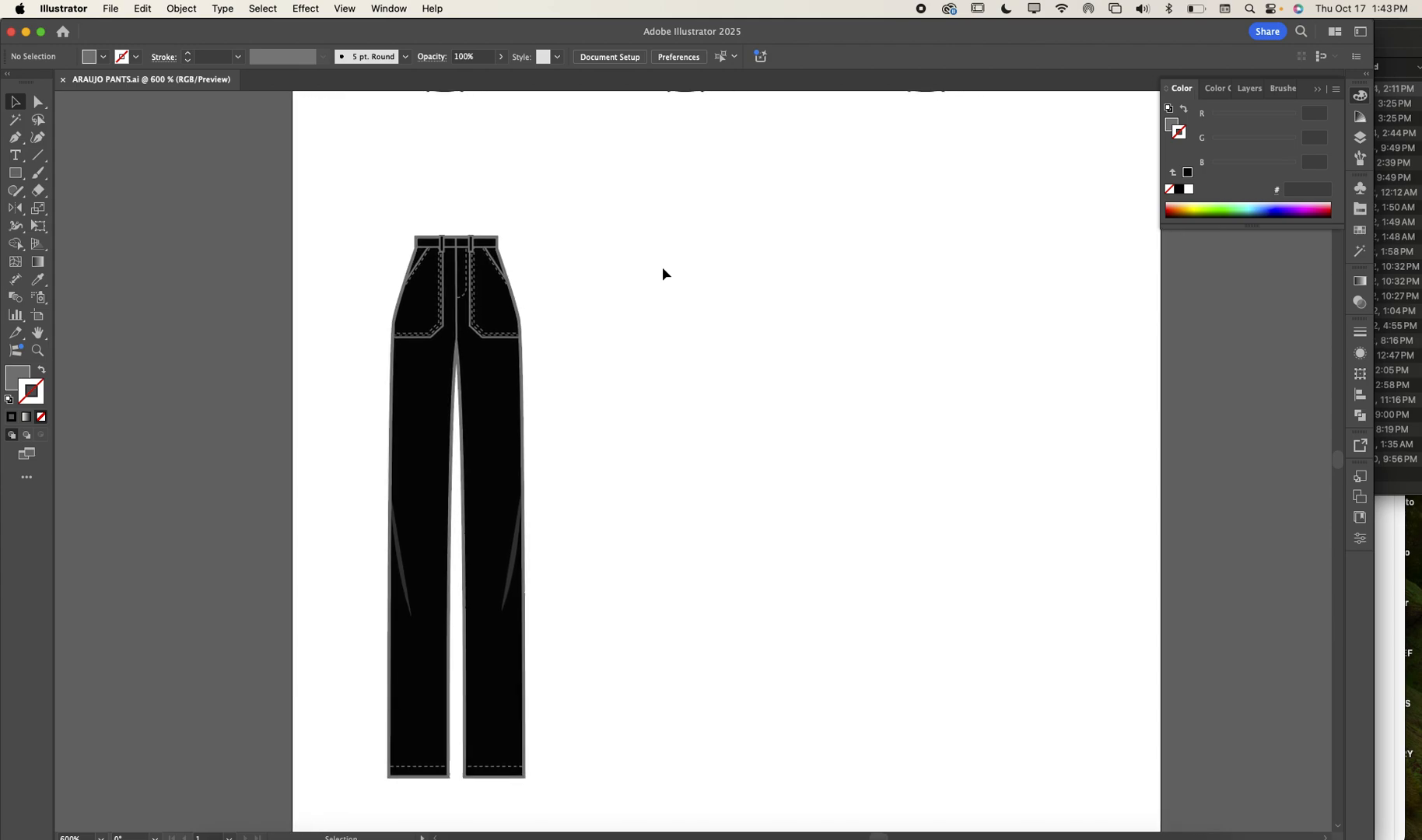
pyautogui.scroll(1, 665, 266)
pyautogui.scroll(5, 669, 268)
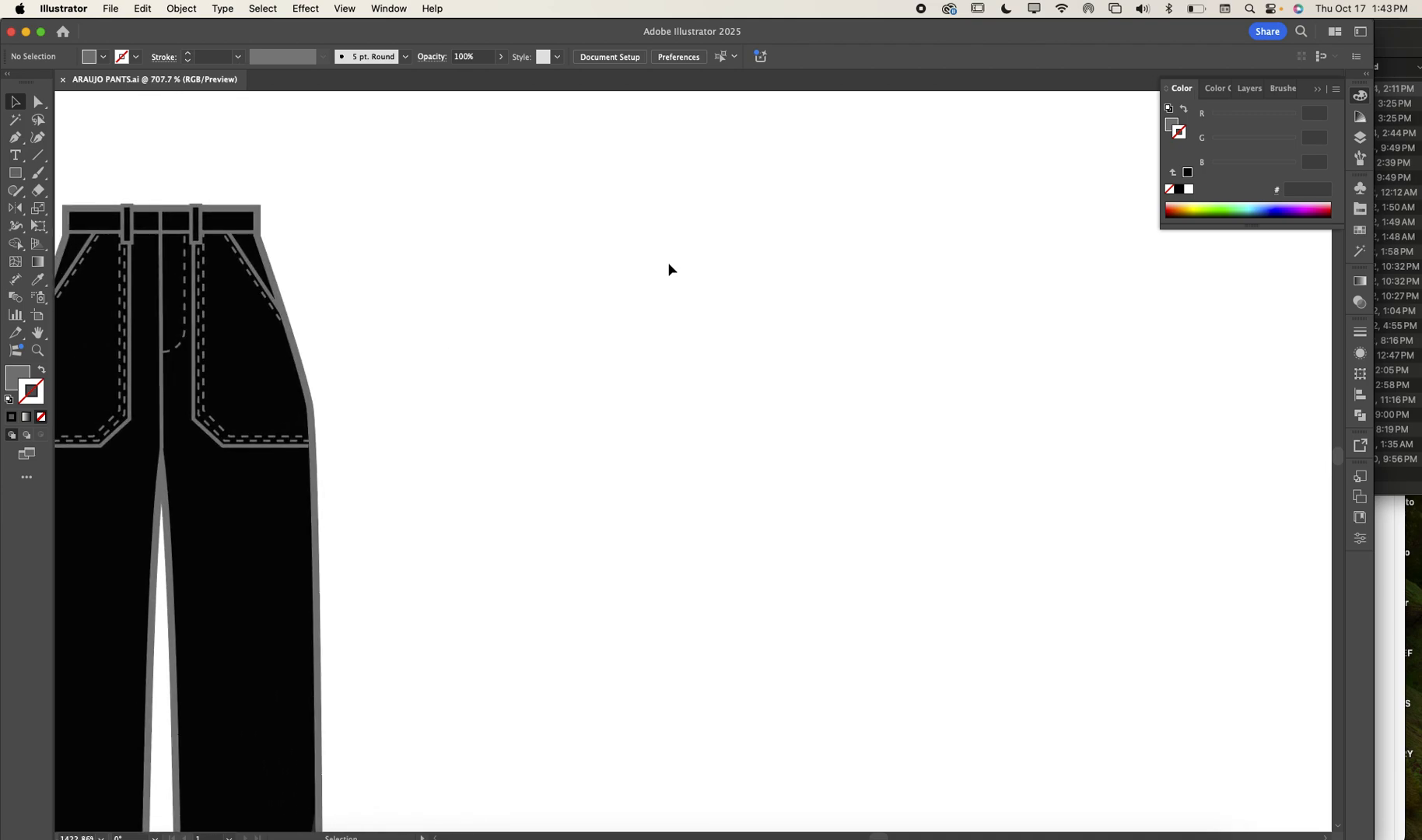
pyautogui.press('m')
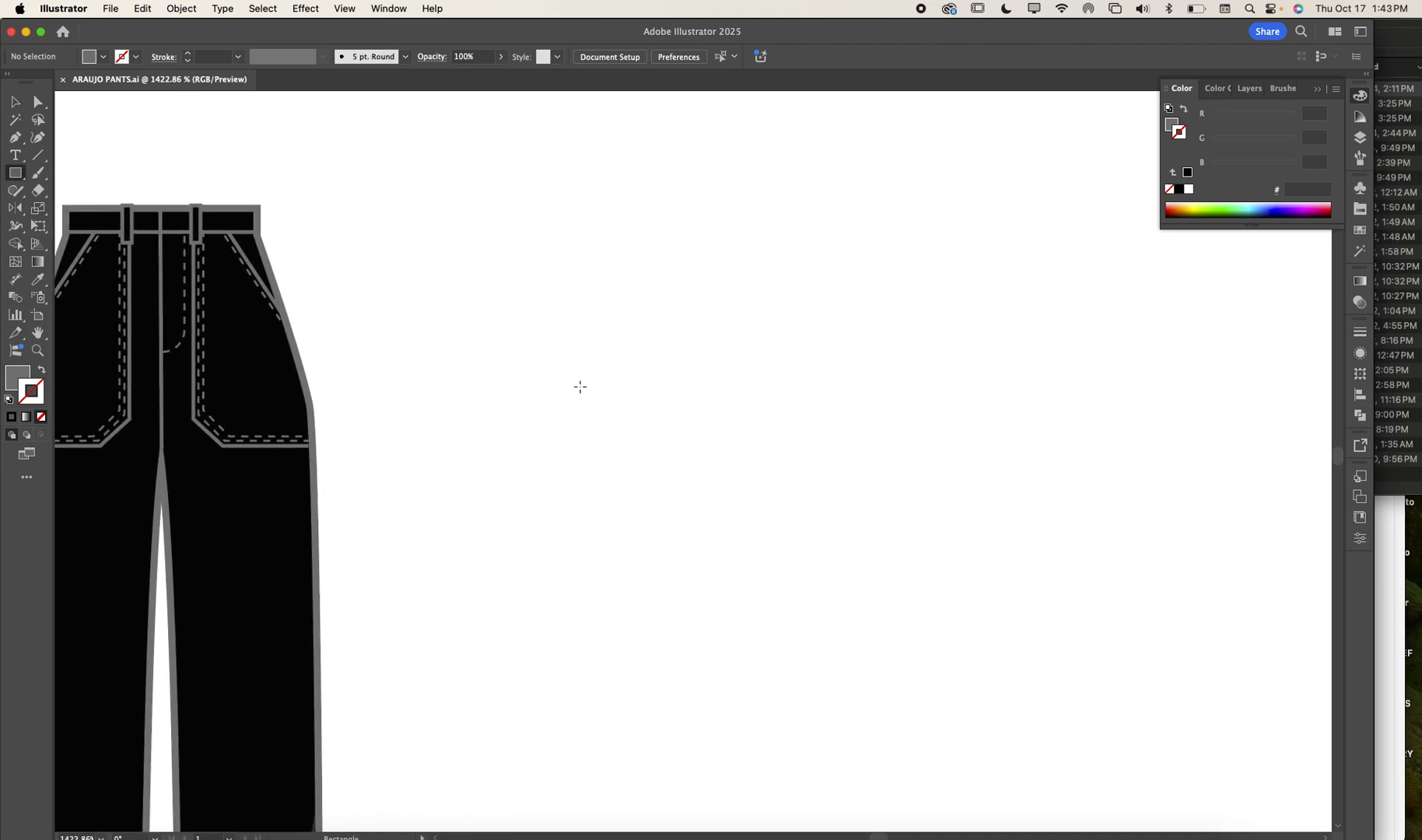
pyautogui.moveTo(521, 249); pyautogui.dragTo(550, 306)
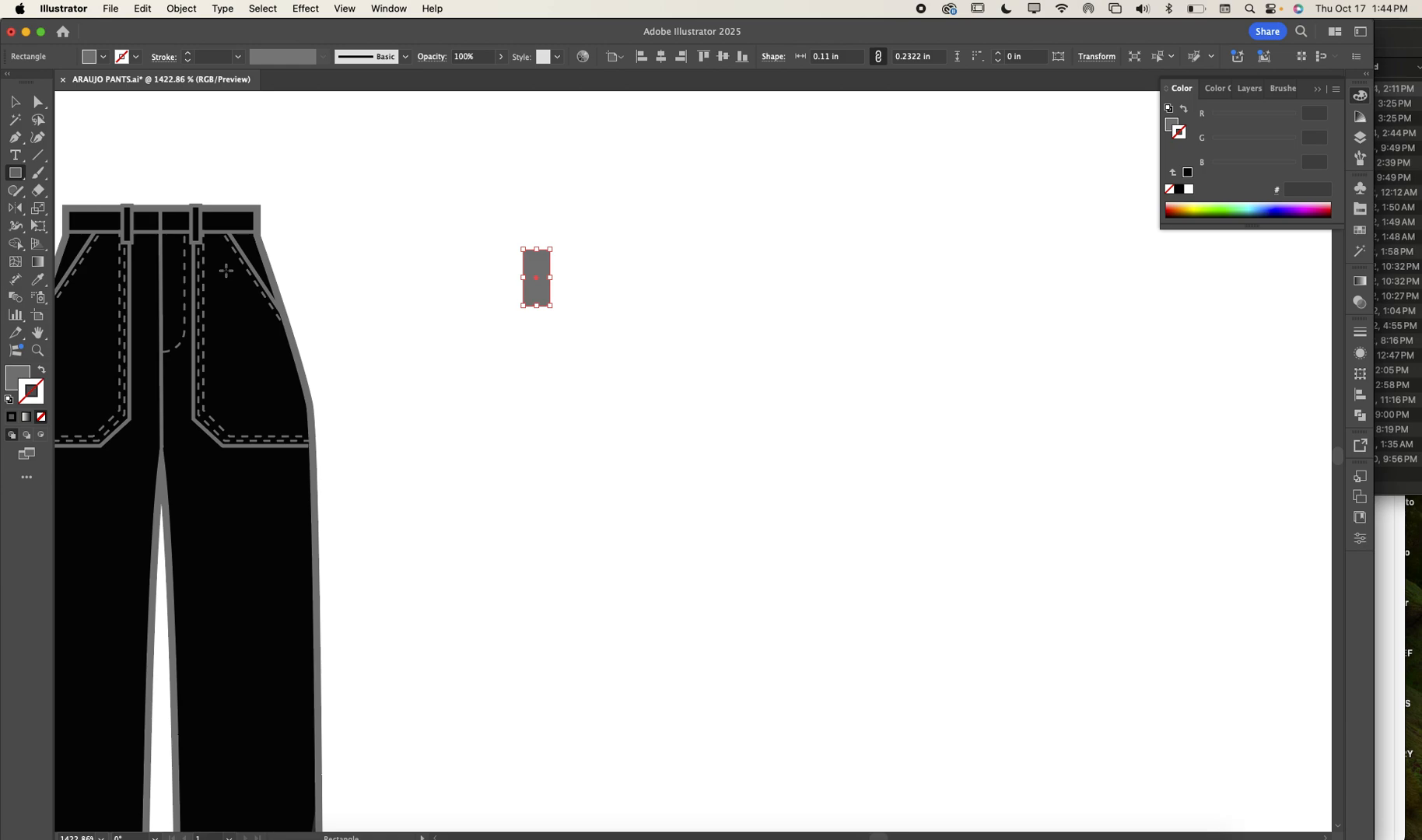
# Duplicate the small rectangle, placing the copy against its right side and slightly lower
pyautogui.click(15, 101)
pyautogui.click(568, 272)
pyautogui.click(537, 278)
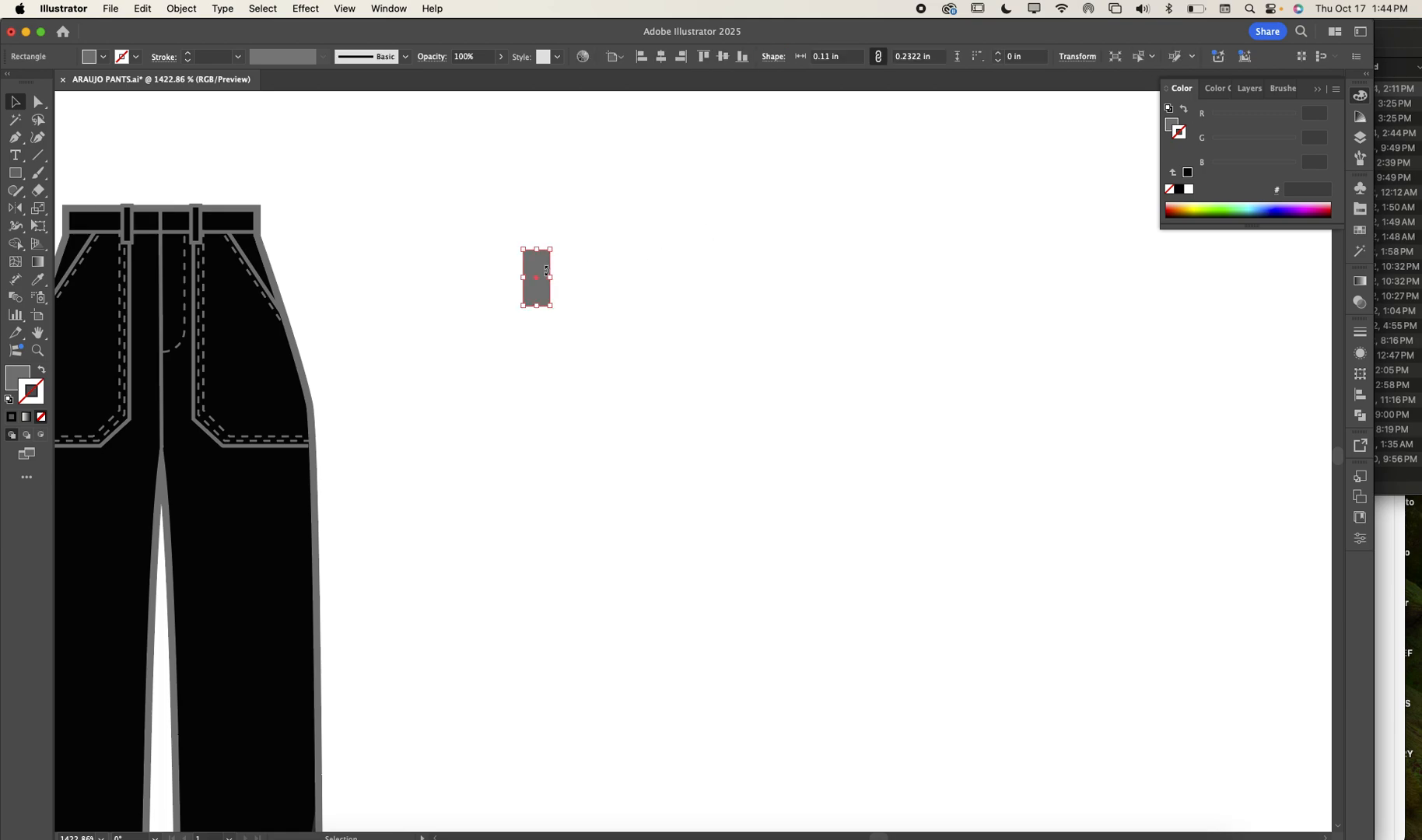
pyautogui.moveTo(541, 285); pyautogui.dragTo(564, 303)
# Give both small rectangles a dark gray 3F3F3F stroke
pyautogui.moveTo(475, 218); pyautogui.dragTo(598, 352)
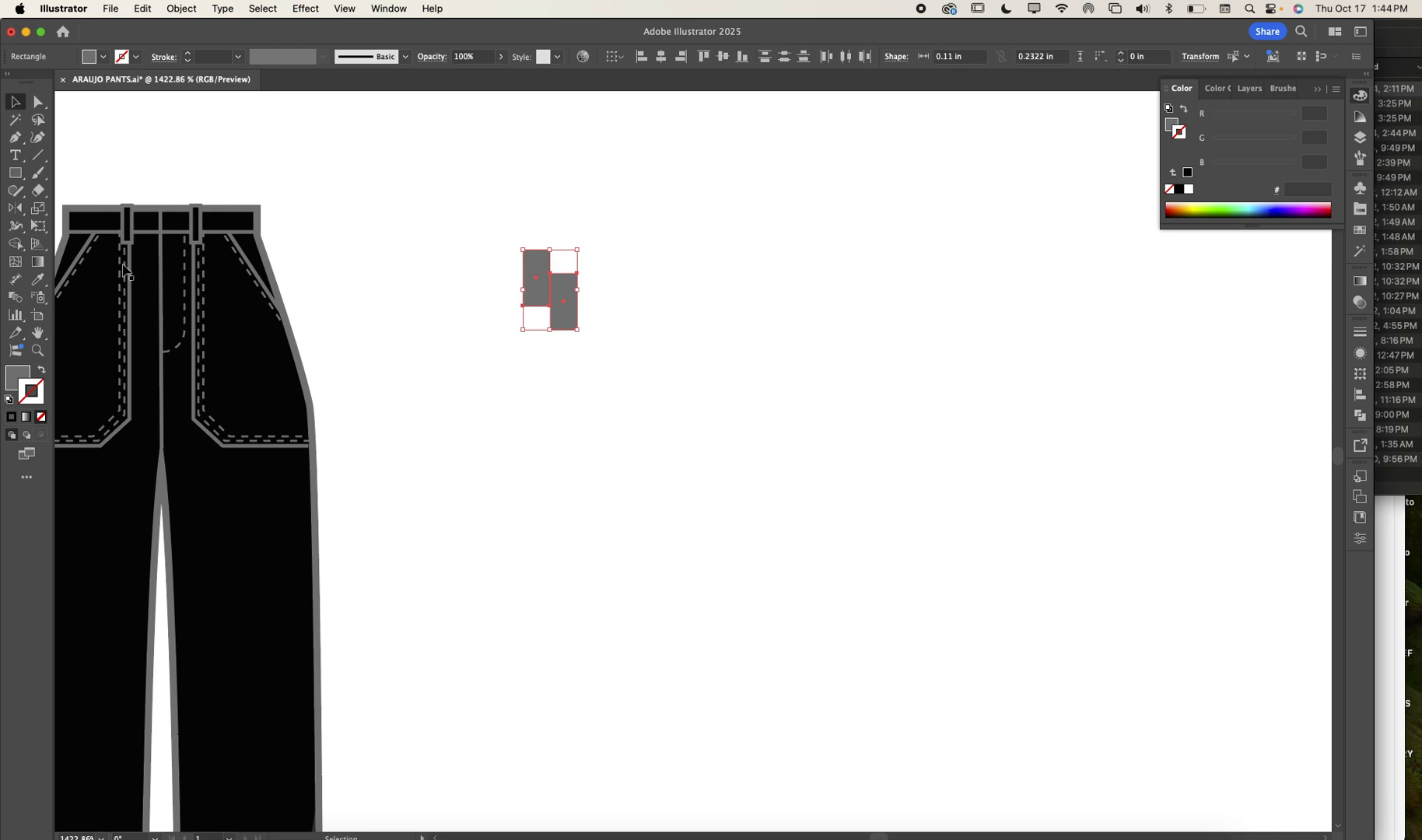
pyautogui.click(23, 410)
pyautogui.doubleClick(26, 404)
pyautogui.moveTo(732, 240); pyautogui.dragTo(730, 291)
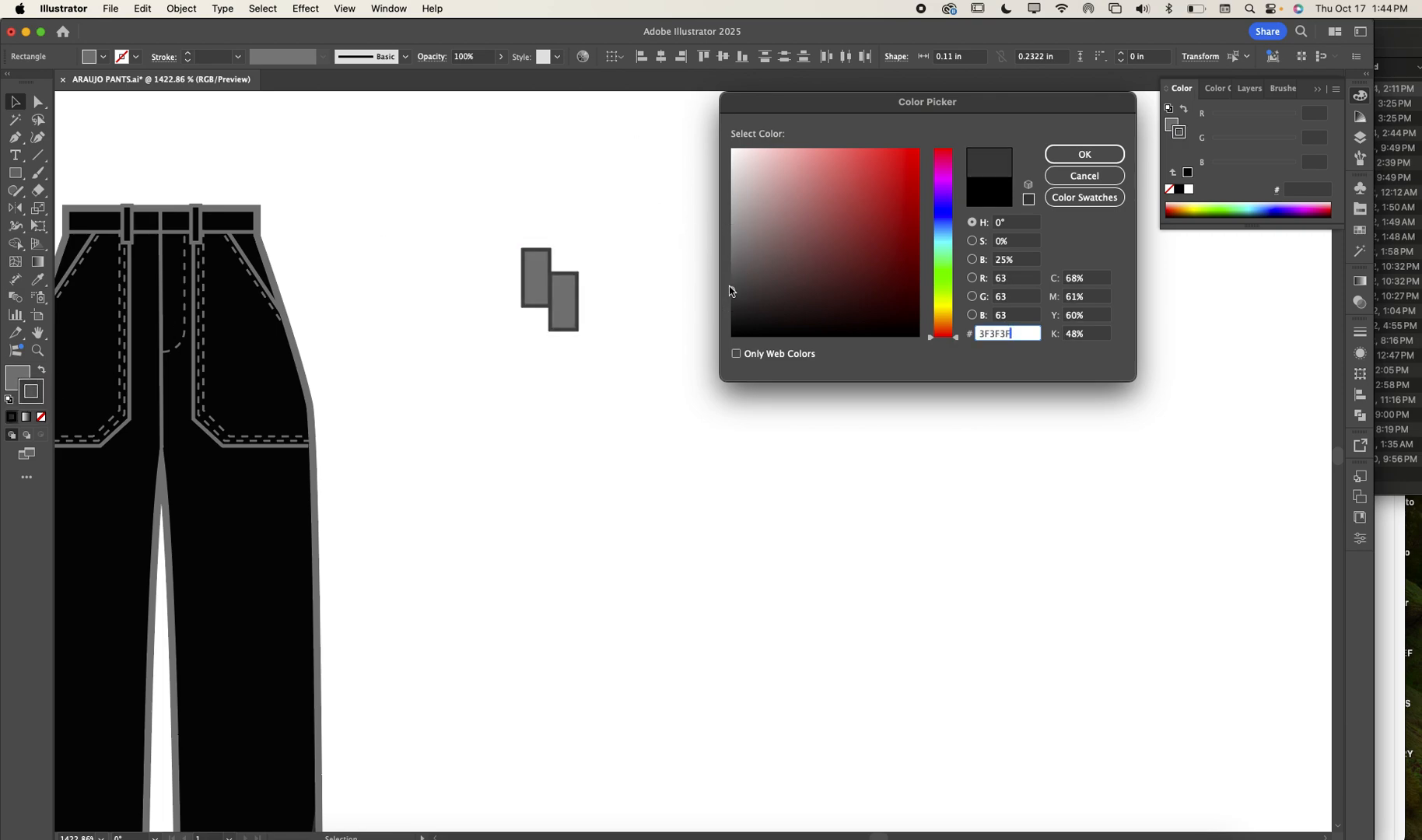
pyautogui.click(1080, 155)
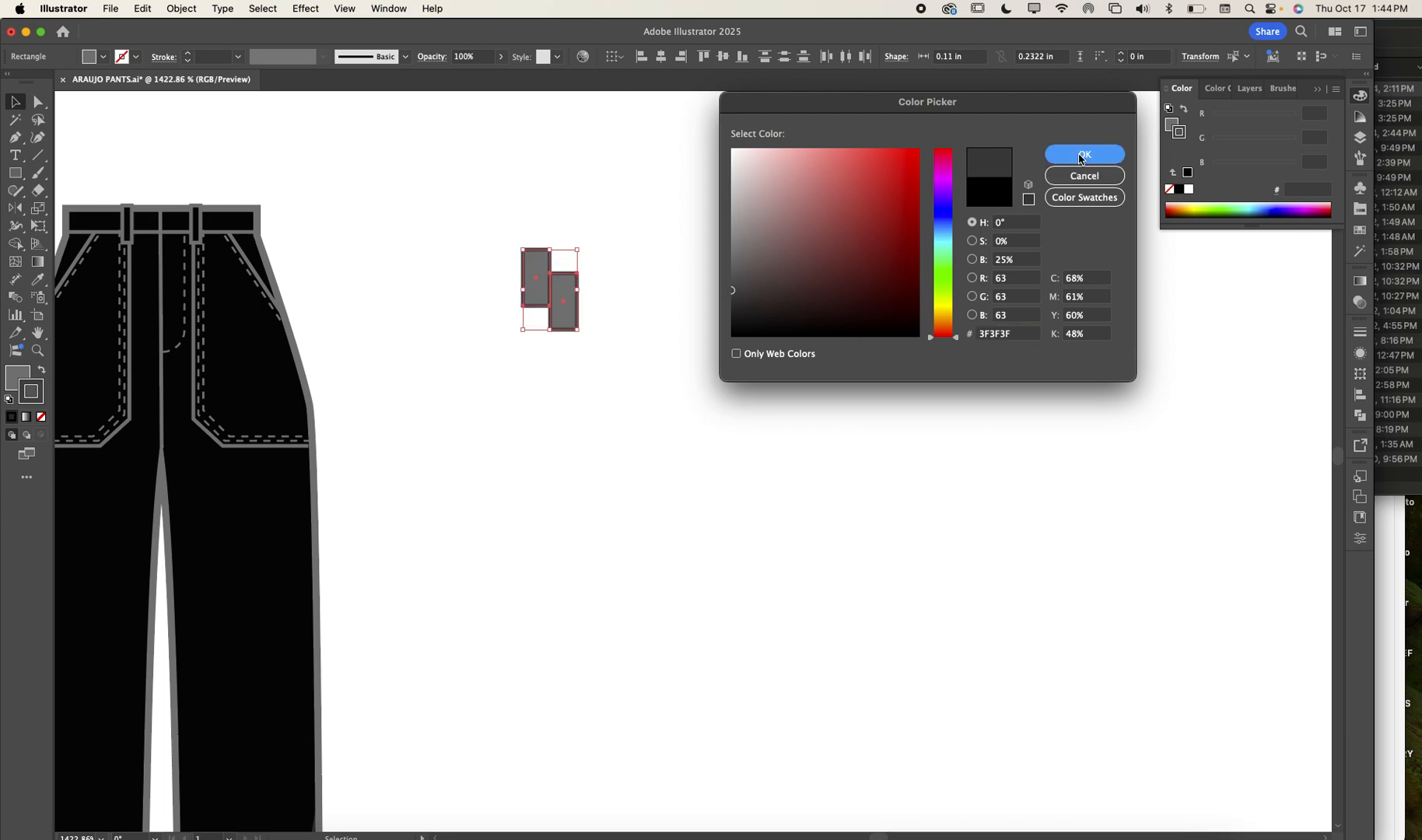
# Scale both rectangles down together until each is about 0.02 by 0.05 in
pyautogui.moveTo(578, 243); pyautogui.dragTo(476, 414)
pyautogui.click(587, 303)
pyautogui.moveTo(538, 310)
pyautogui.mouseDown()
pyautogui.moveTo(593, 302)
pyautogui.moveTo(462, 411)
pyautogui.mouseUp()
pyautogui.click(591, 312)
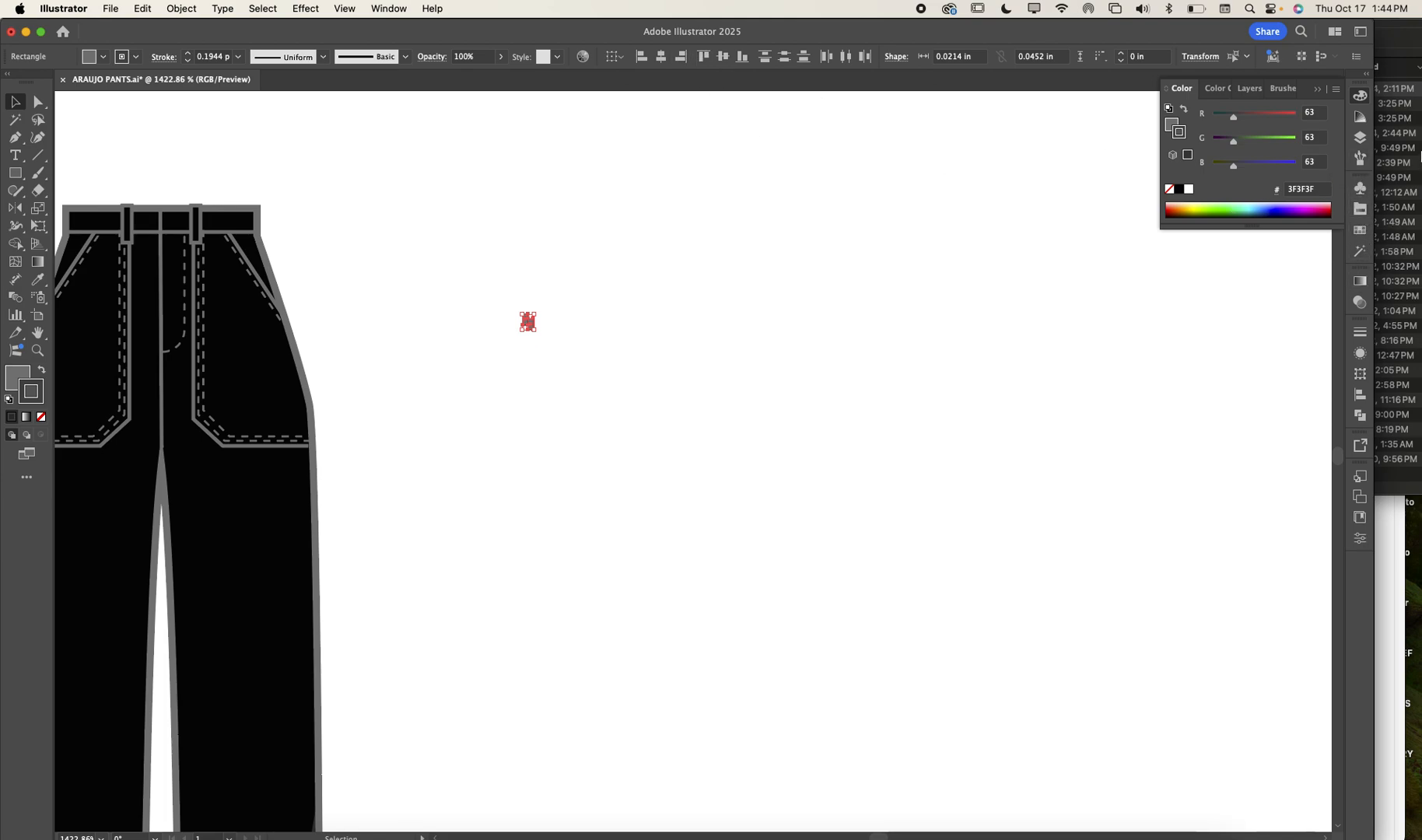
# Create a pattern brush from the two small offset rectangles, keeping the default pattern brush options
pyautogui.click(387, 7)
pyautogui.click(432, 341)
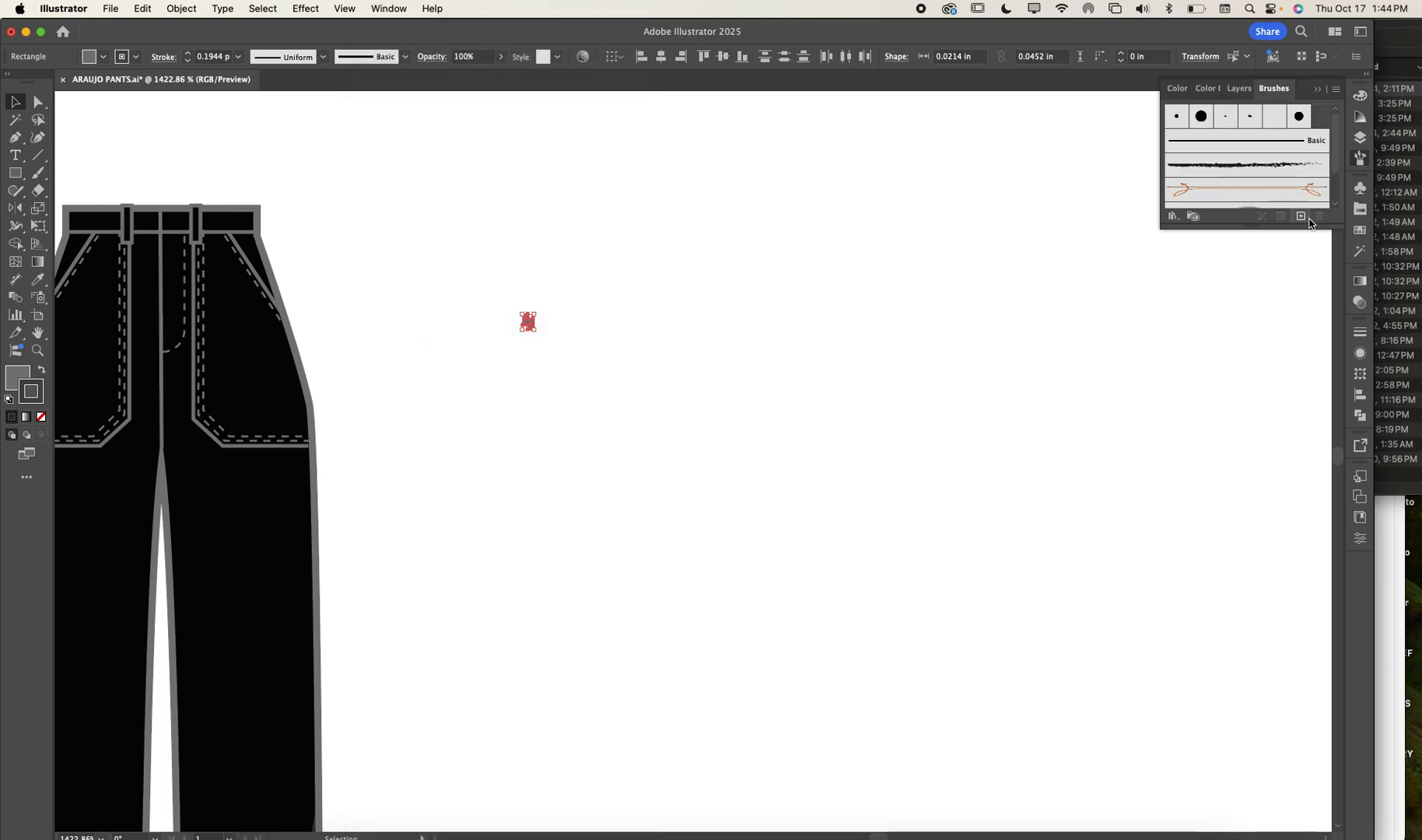
pyautogui.moveTo(1251, 226); pyautogui.dragTo(1260, 330)
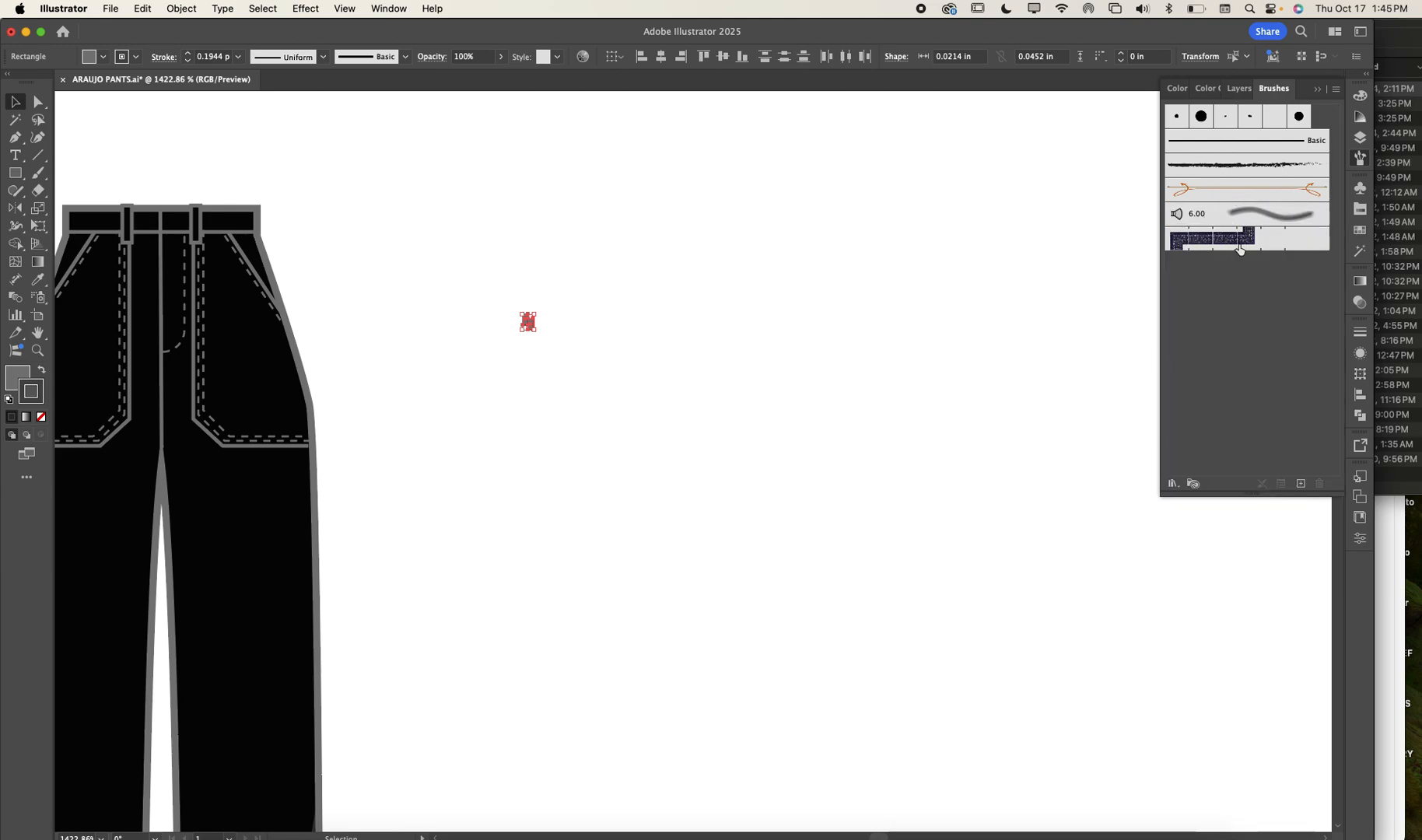
pyautogui.moveTo(814, 283); pyautogui.dragTo(471, 454)
pyautogui.moveTo(528, 327)
pyautogui.mouseDown()
pyautogui.moveTo(1018, 298)
pyautogui.moveTo(1211, 366)
pyautogui.mouseUp()
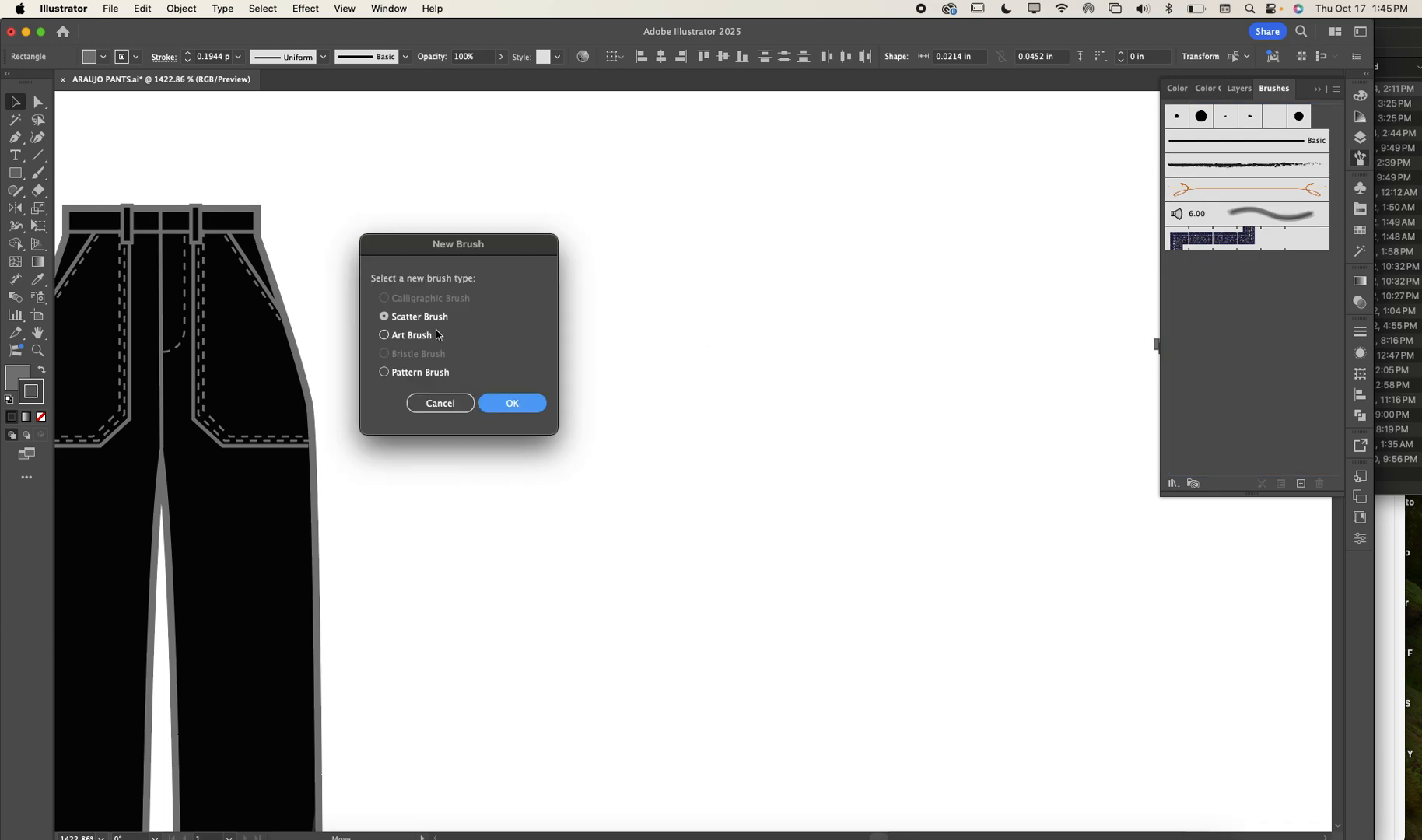
pyautogui.click(420, 372)
pyautogui.click(512, 403)
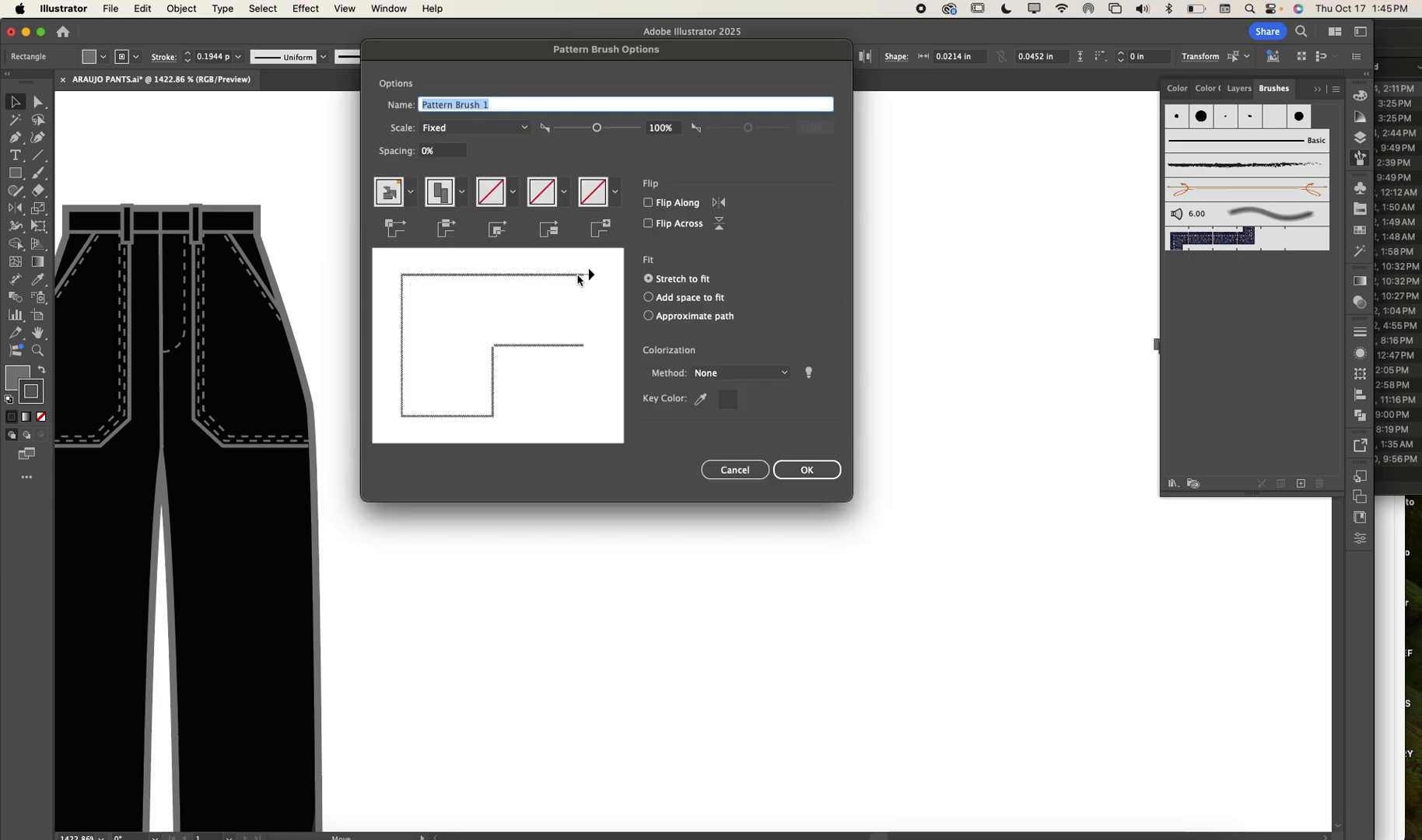
pyautogui.click(803, 472)
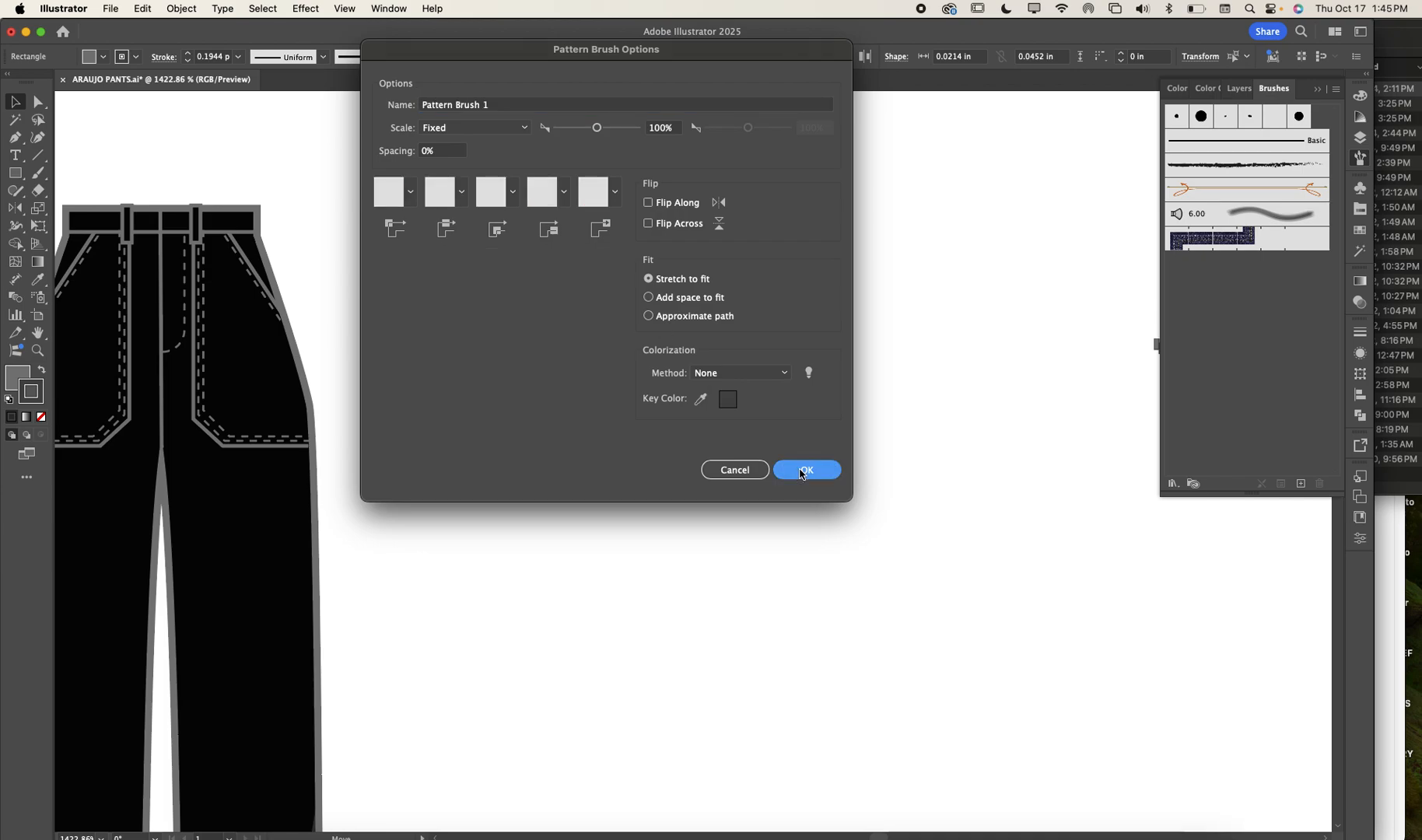
pyautogui.click(600, 483)
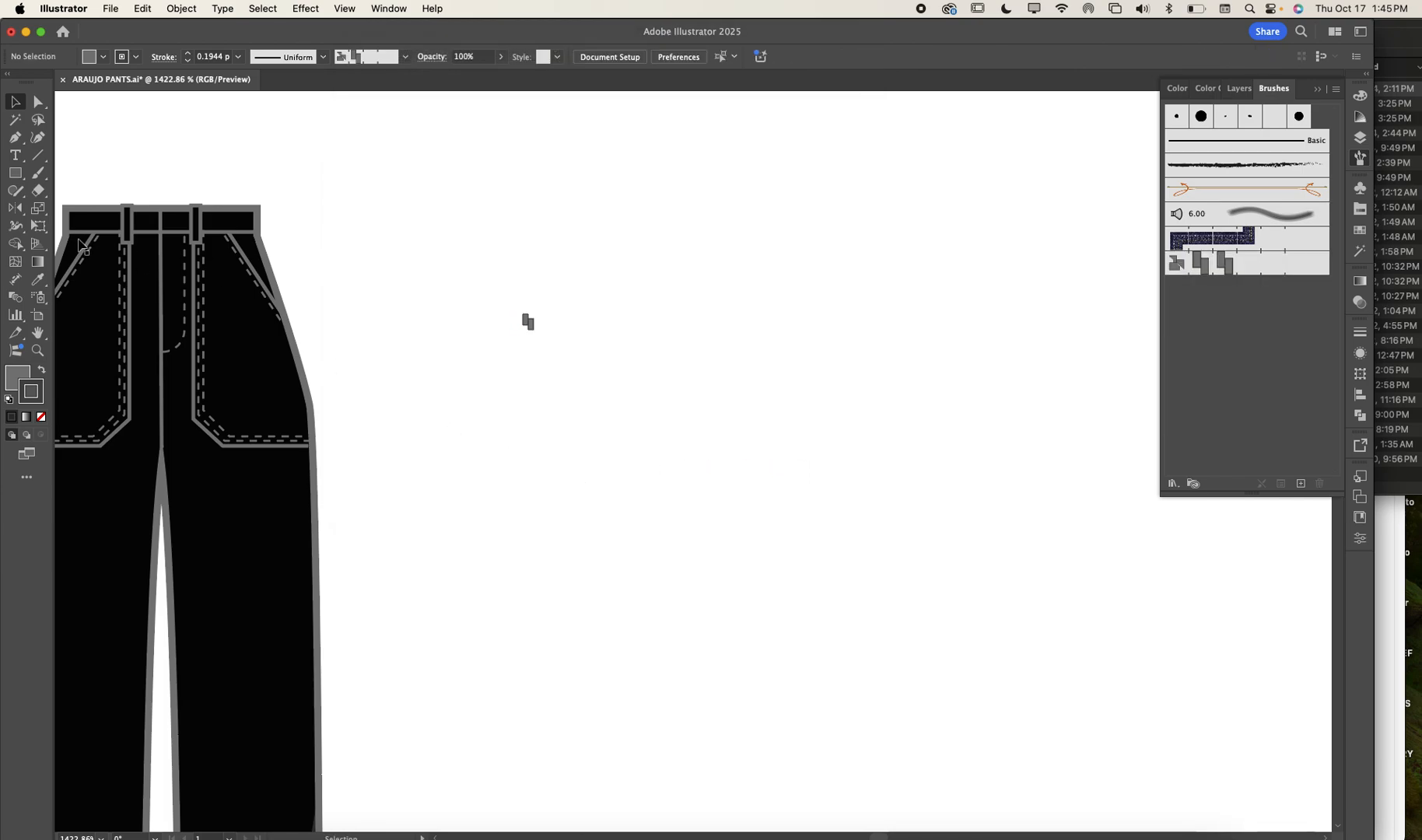
# Paint a straight and a looping test stroke with the new pattern brush on the empty area beside the pants
pyautogui.press('b')
pyautogui.moveTo(502, 447); pyautogui.dragTo(830, 317)
pyautogui.moveTo(943, 352)
pyautogui.mouseDown()
pyautogui.moveTo(840, 374)
pyautogui.moveTo(583, 557)
pyautogui.moveTo(905, 320)
pyautogui.moveTo(437, 258)
pyautogui.mouseUp()
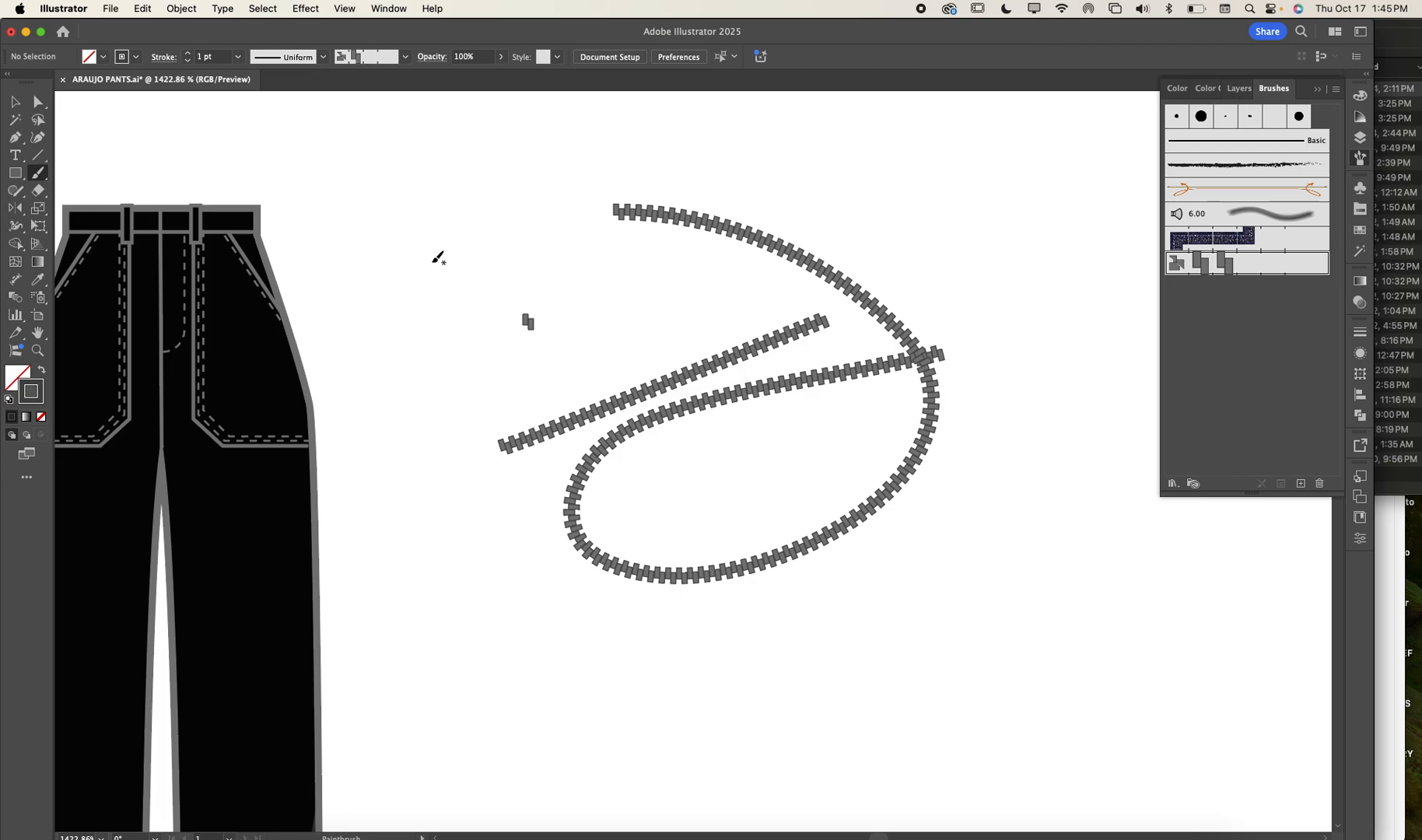
# Delete both test strokes together with the two small source rectangles
pyautogui.press('v')
pyautogui.moveTo(445, 261); pyautogui.dragTo(832, 572)
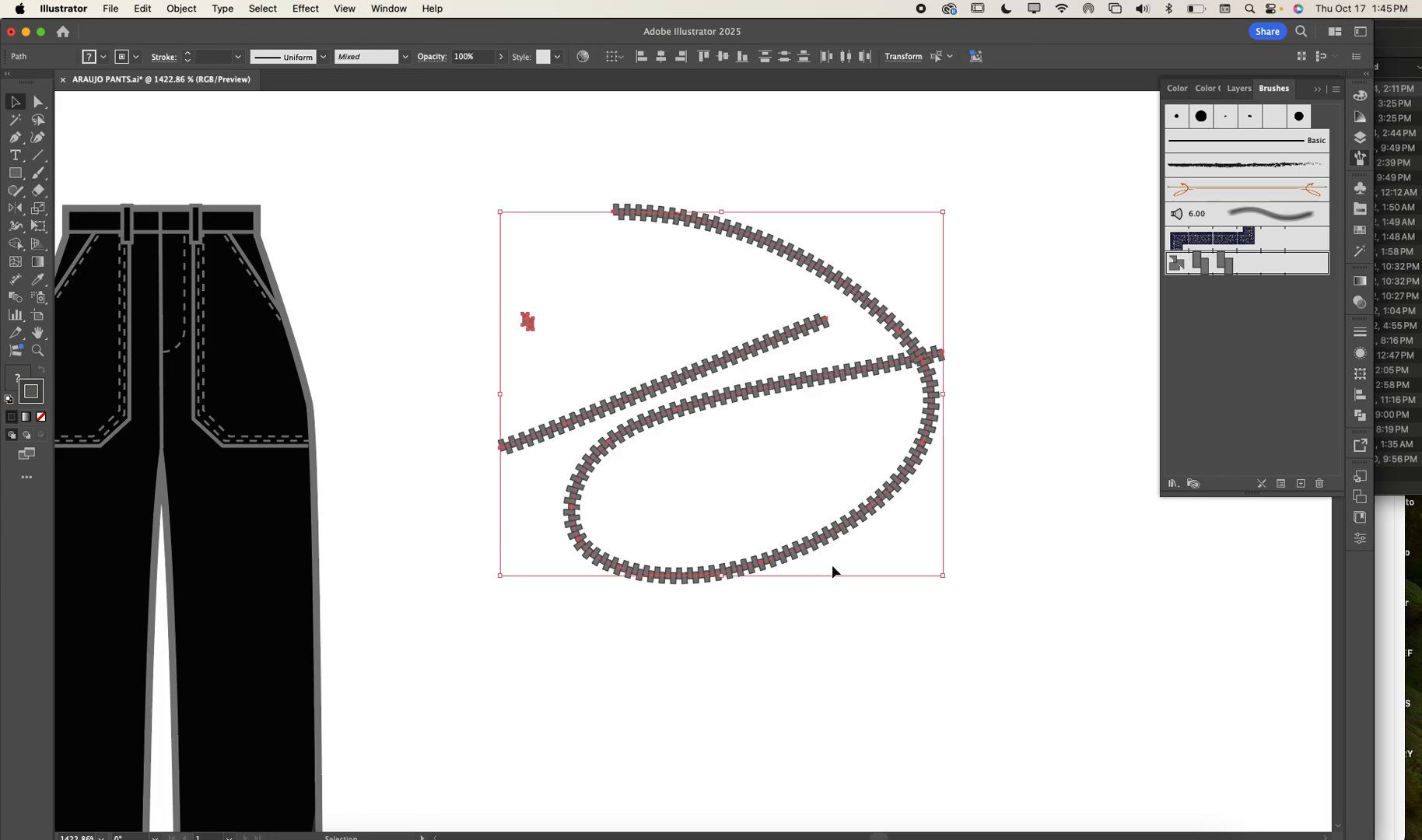
pyautogui.press('Delete')
pyautogui.hscroll(-5, 773, 551)
pyautogui.scroll(2, 773, 551)
pyautogui.press('p')
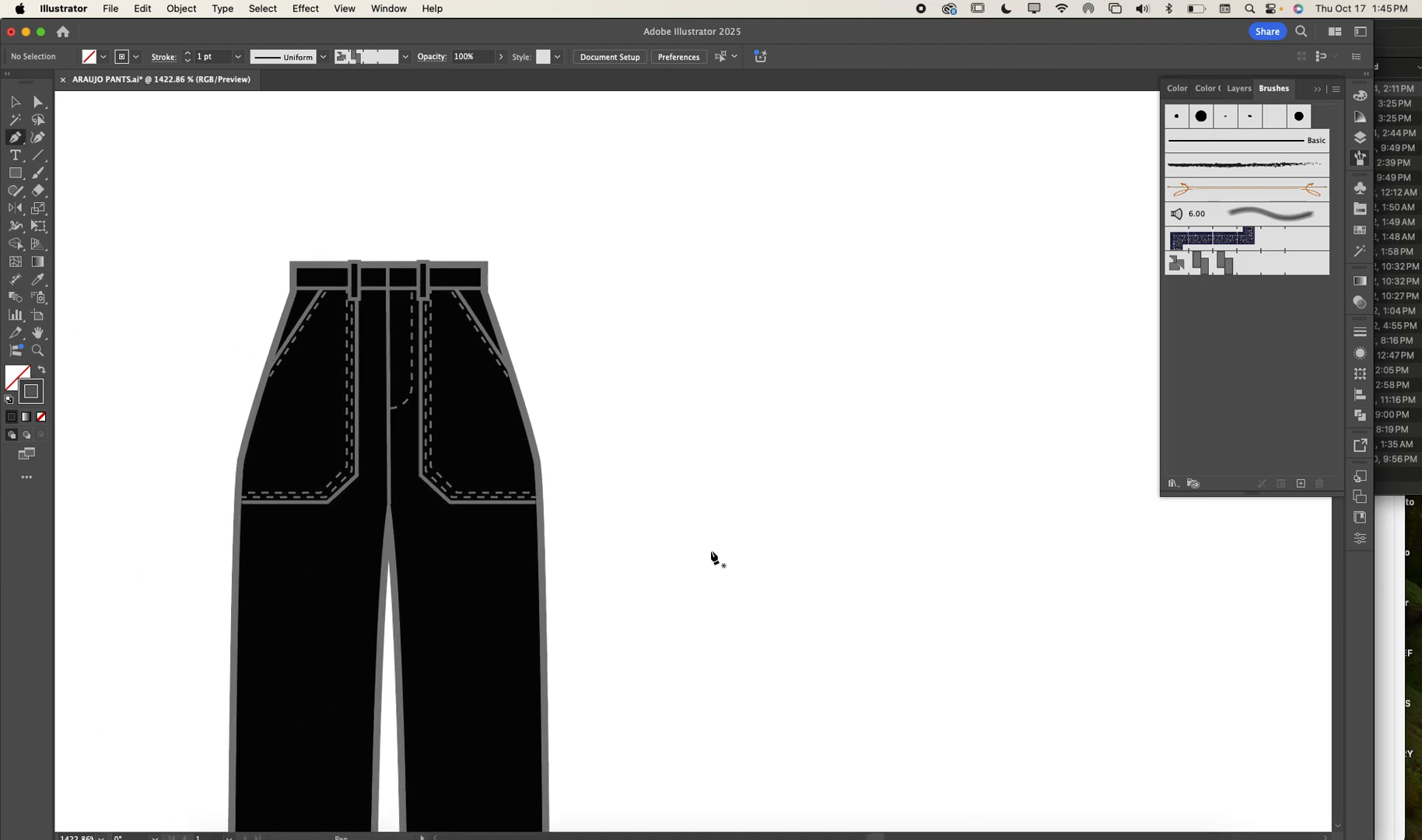
pyautogui.click(433, 294)
pyautogui.click(526, 434)
pyautogui.press('Escape')
# Try deleting the upper anchor point of the center-front line, and undo the deletion
pyautogui.scroll(-2, 508, 614)
pyautogui.click(391, 234)
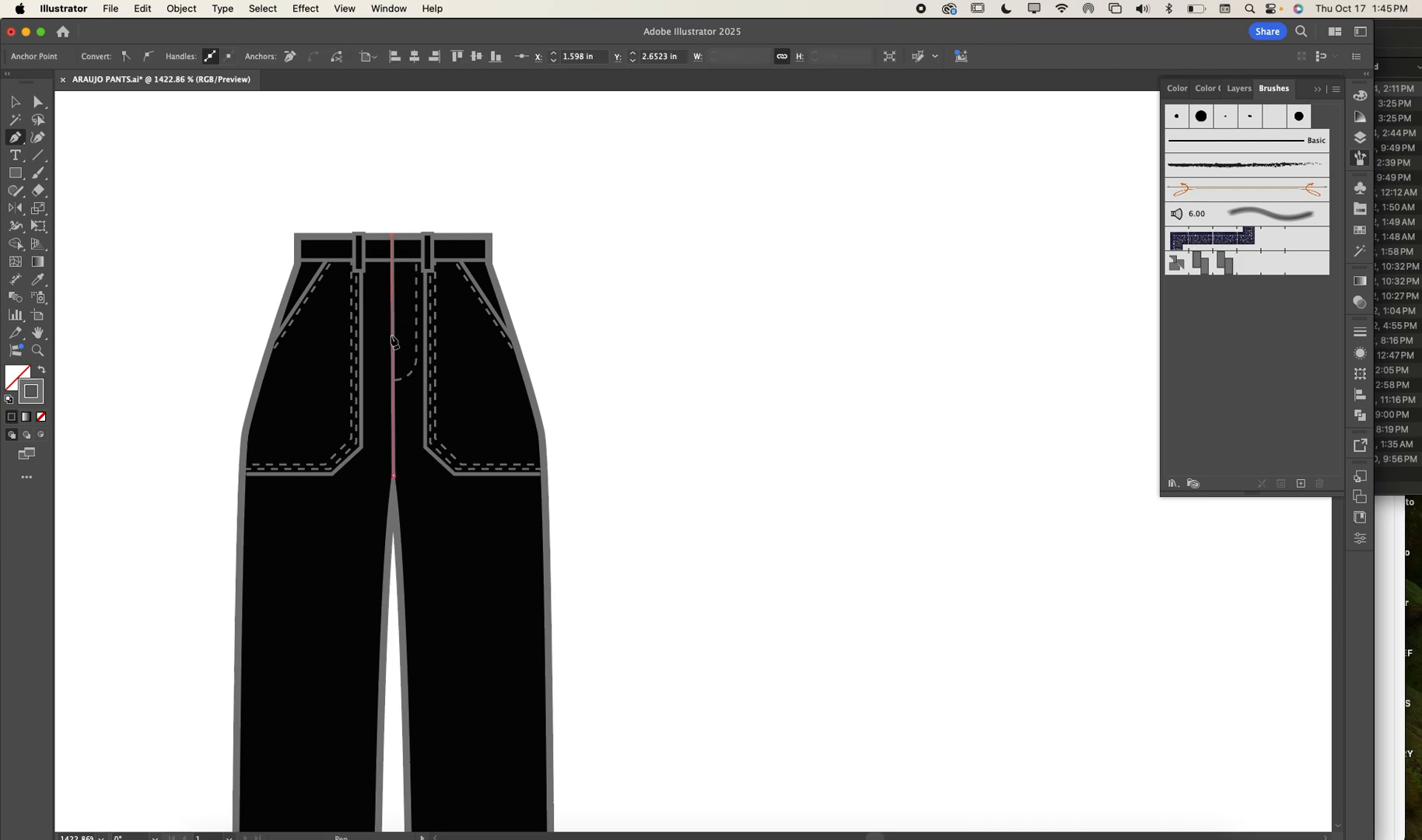
pyautogui.press('Delete')
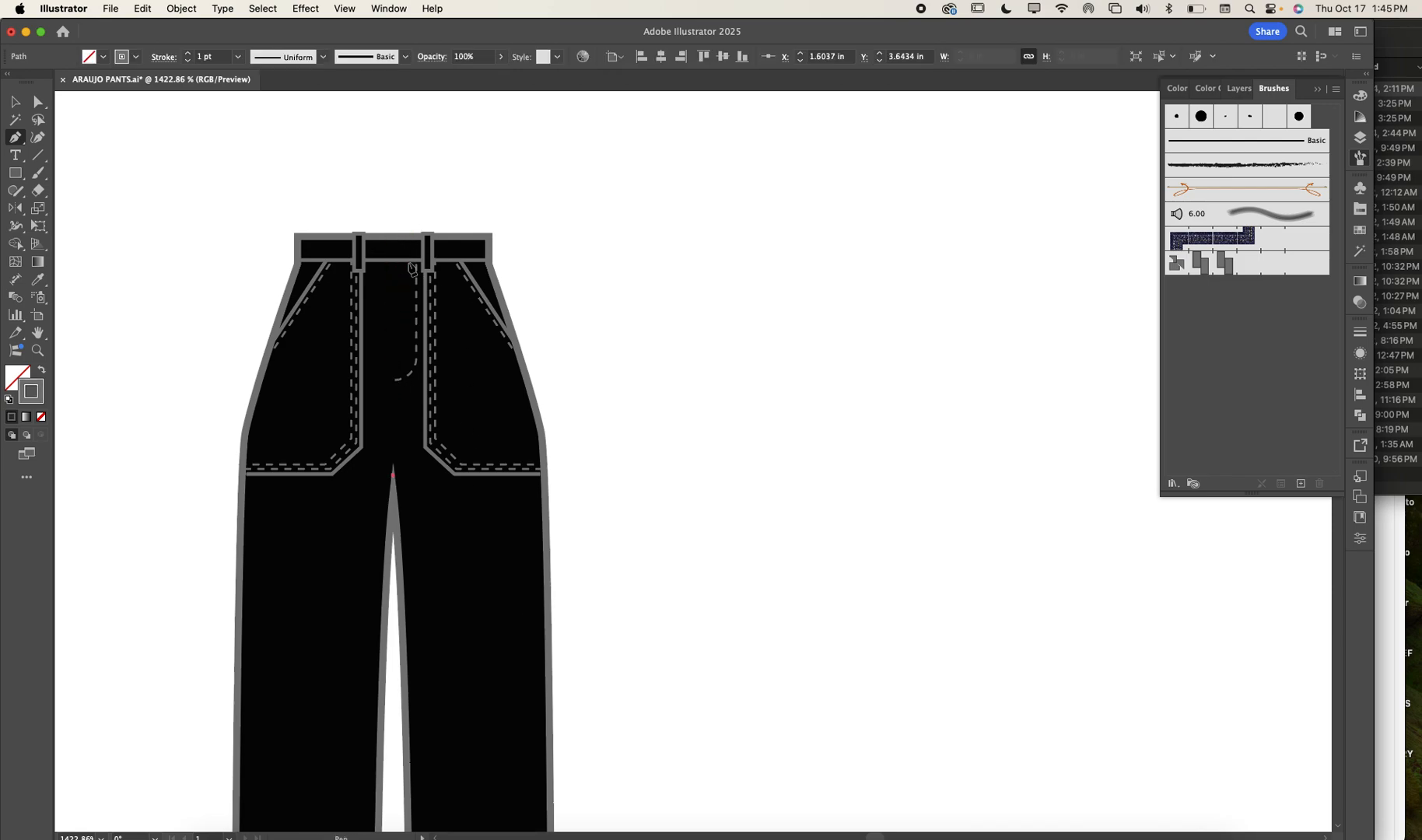
pyautogui.press('super+z')
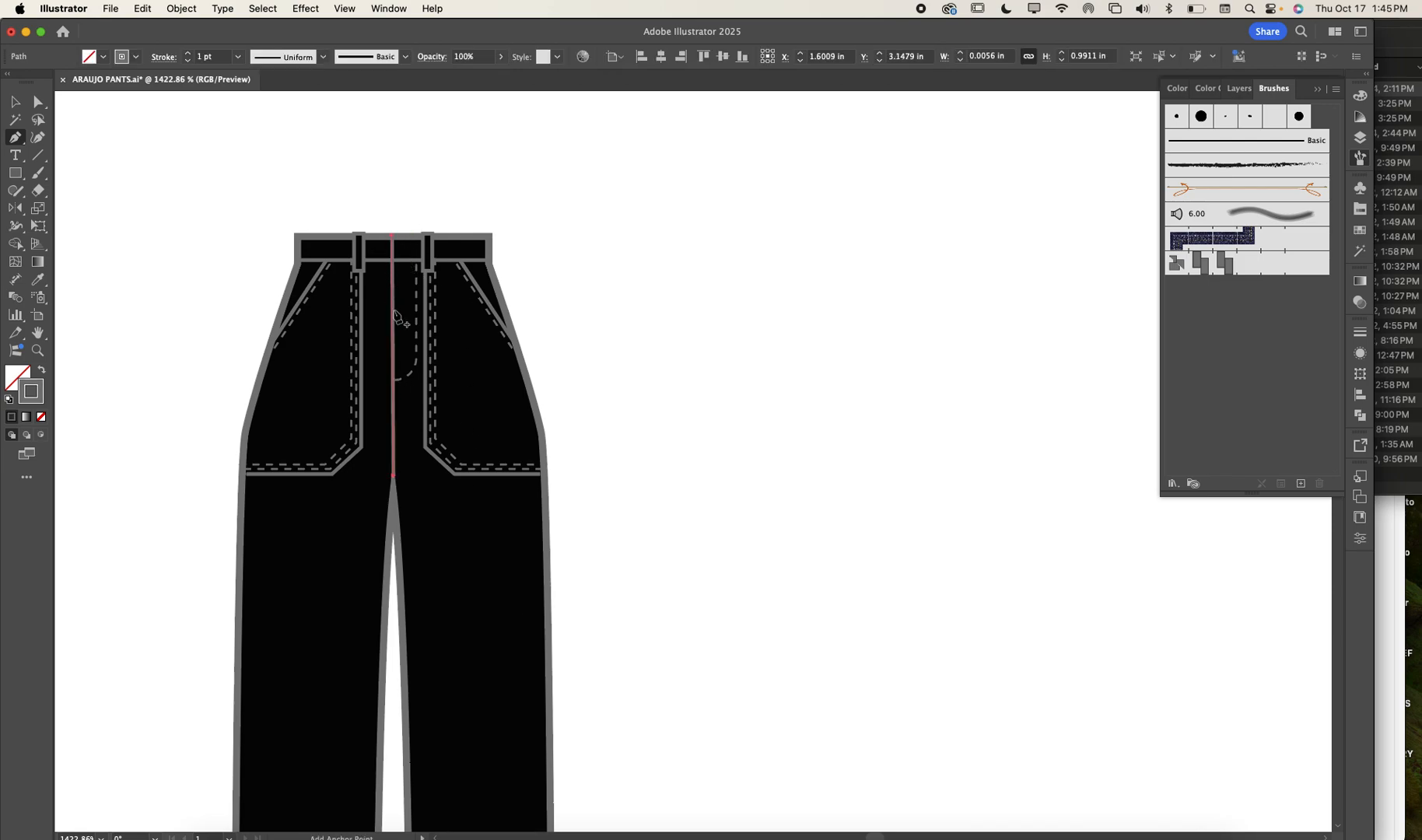
# Draw a straight path along the center front from just below the fly stitching to the waistband's top edge, and apply Pattern Brush 1
pyautogui.click(395, 392)
pyautogui.click(403, 232)
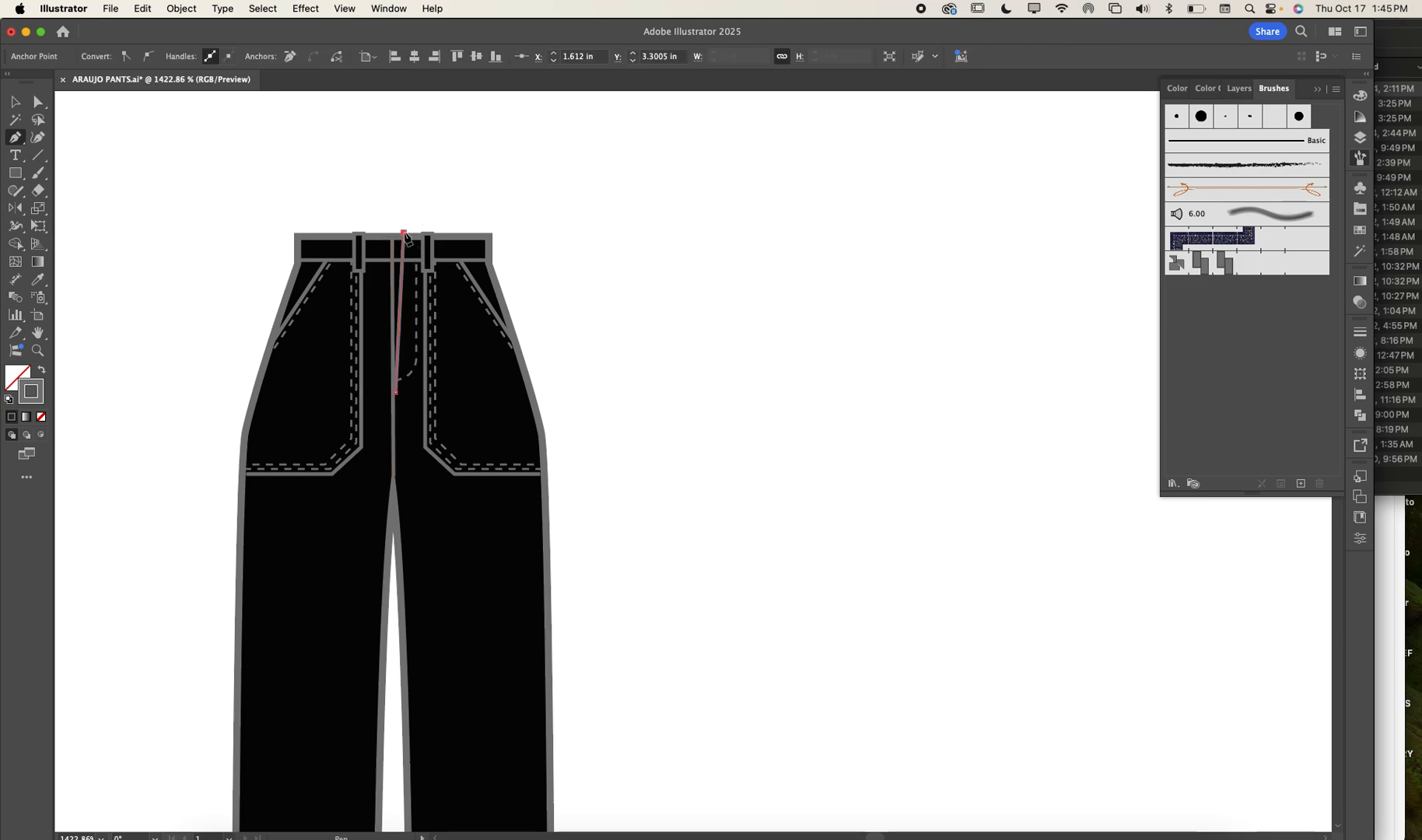
pyautogui.press('a')
pyautogui.moveTo(404, 232); pyautogui.dragTo(393, 234)
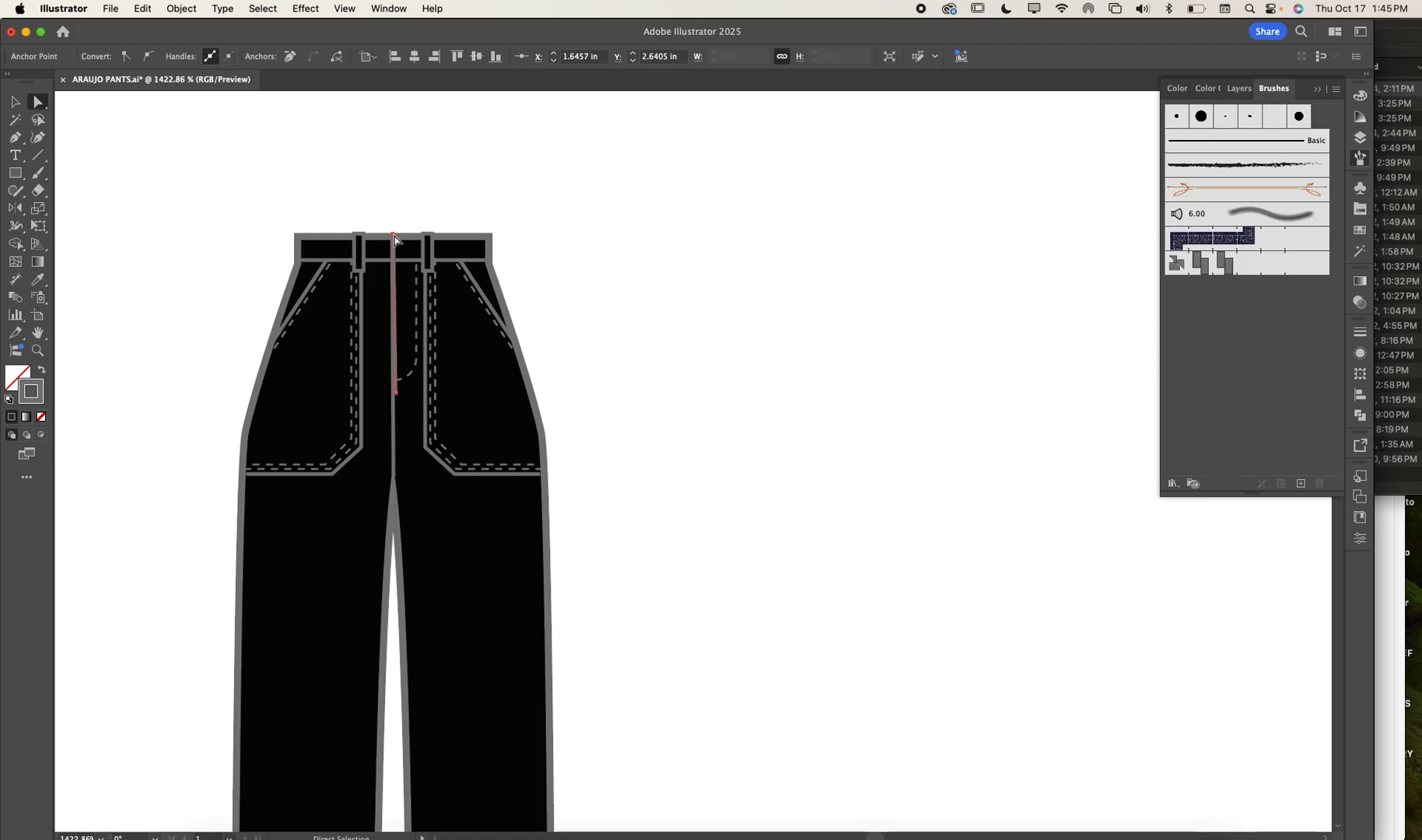
pyautogui.click(1211, 270)
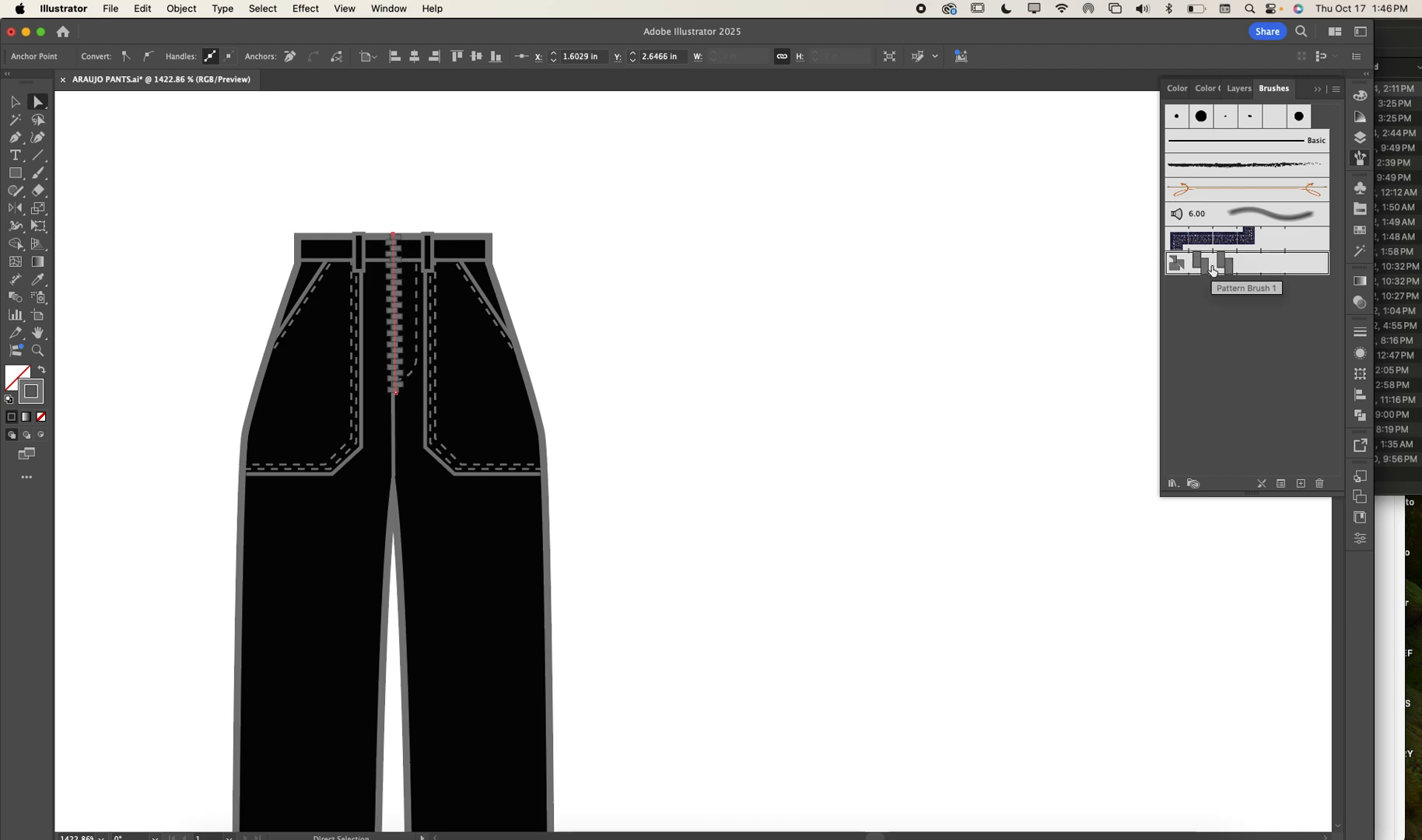
pyautogui.click(876, 270)
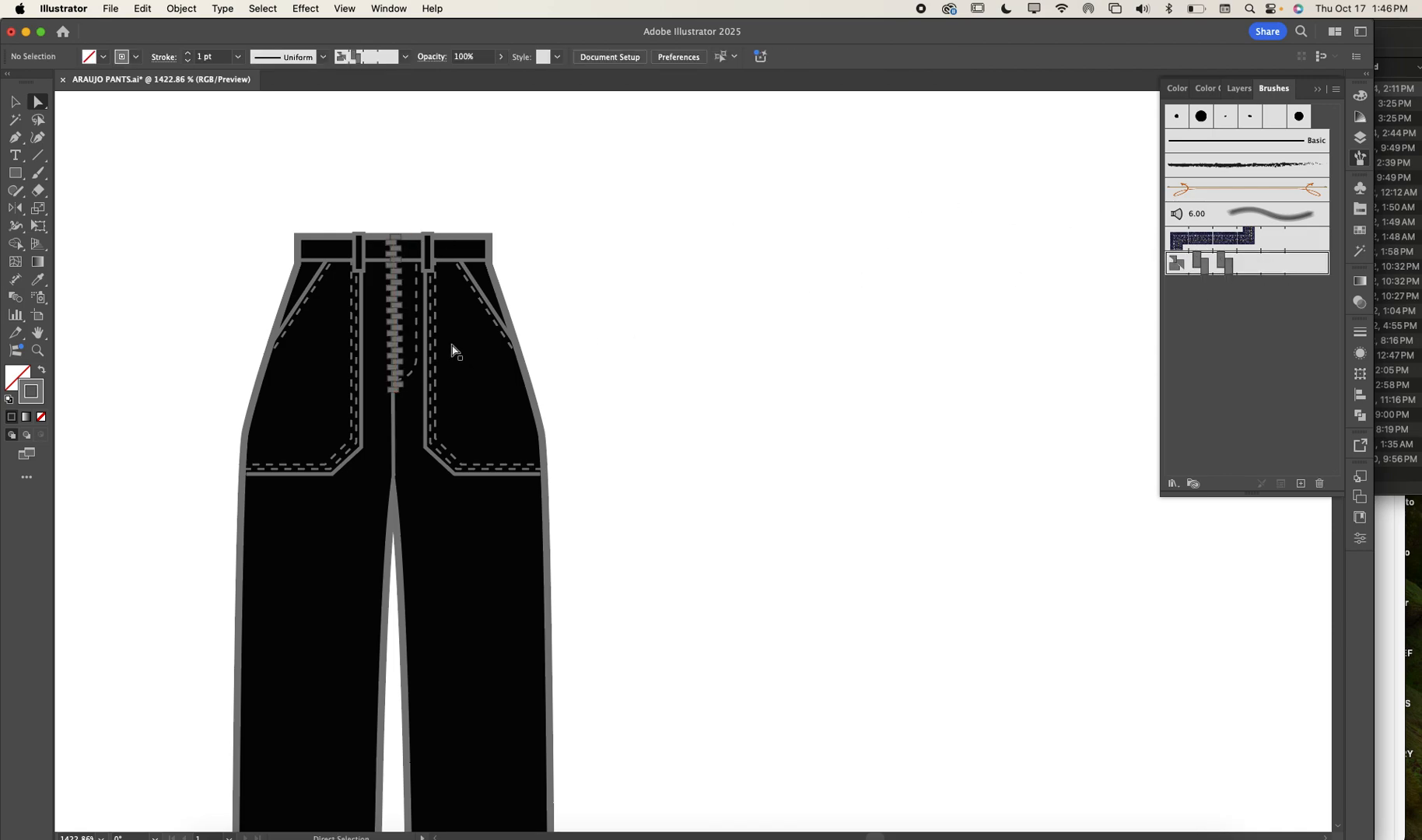
# Delete the curved dashed fly stitching beside the zipper teeth
pyautogui.click(414, 359)
pyautogui.click(417, 360)
pyautogui.click(657, 266)
pyautogui.scroll(5, 494, 221)
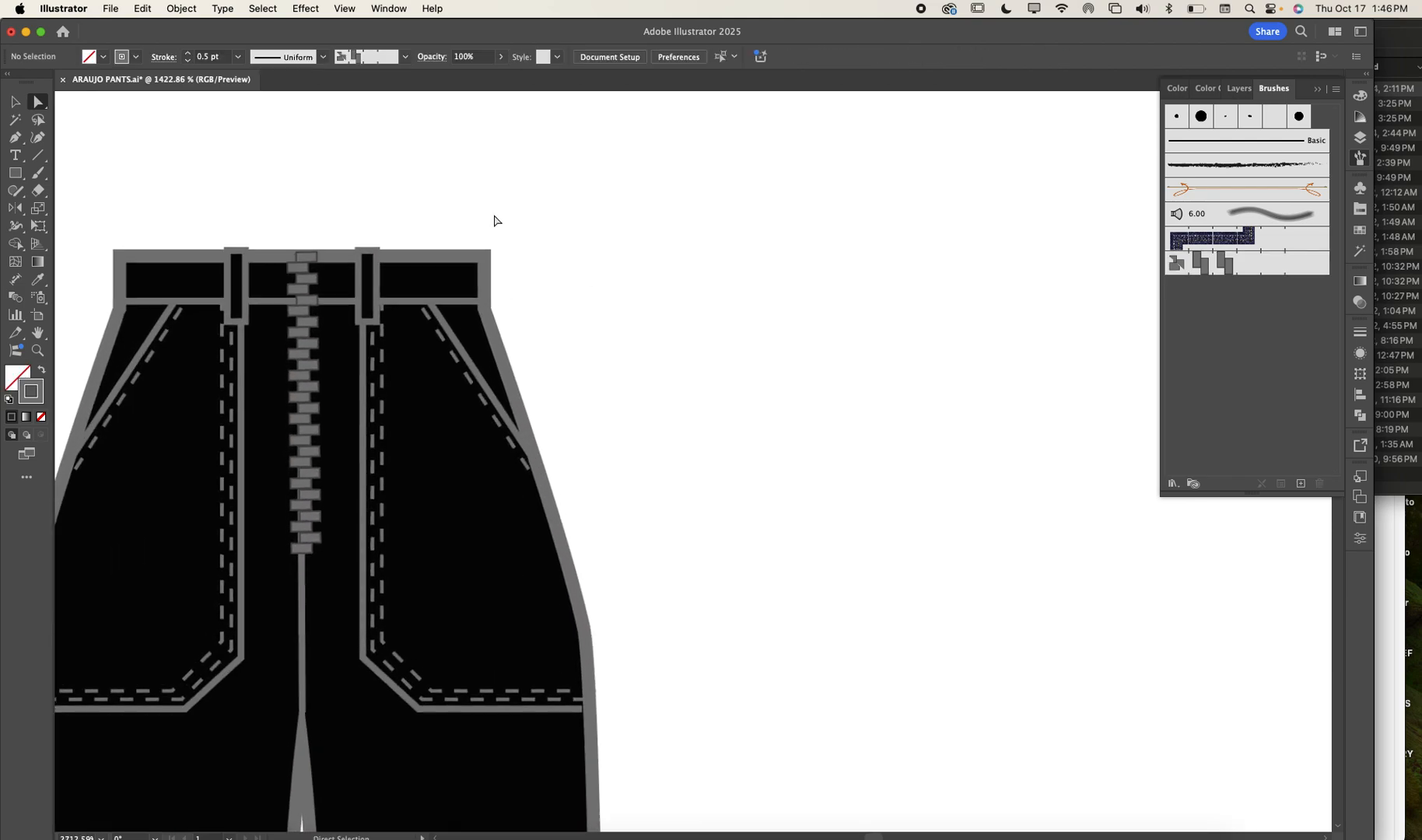
pyautogui.hscroll(-2, 493, 221)
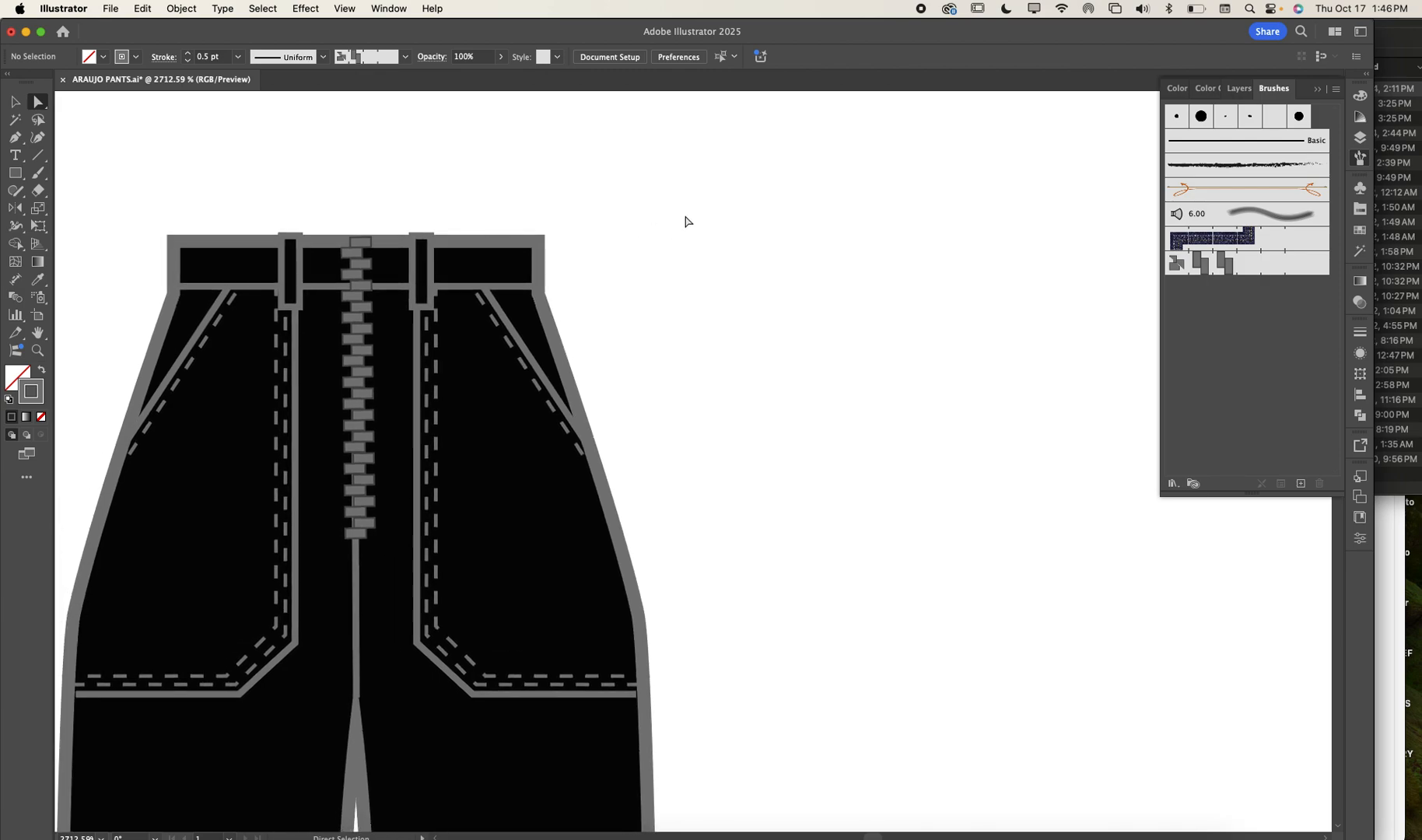
pyautogui.press('p')
pyautogui.click(838, 307)
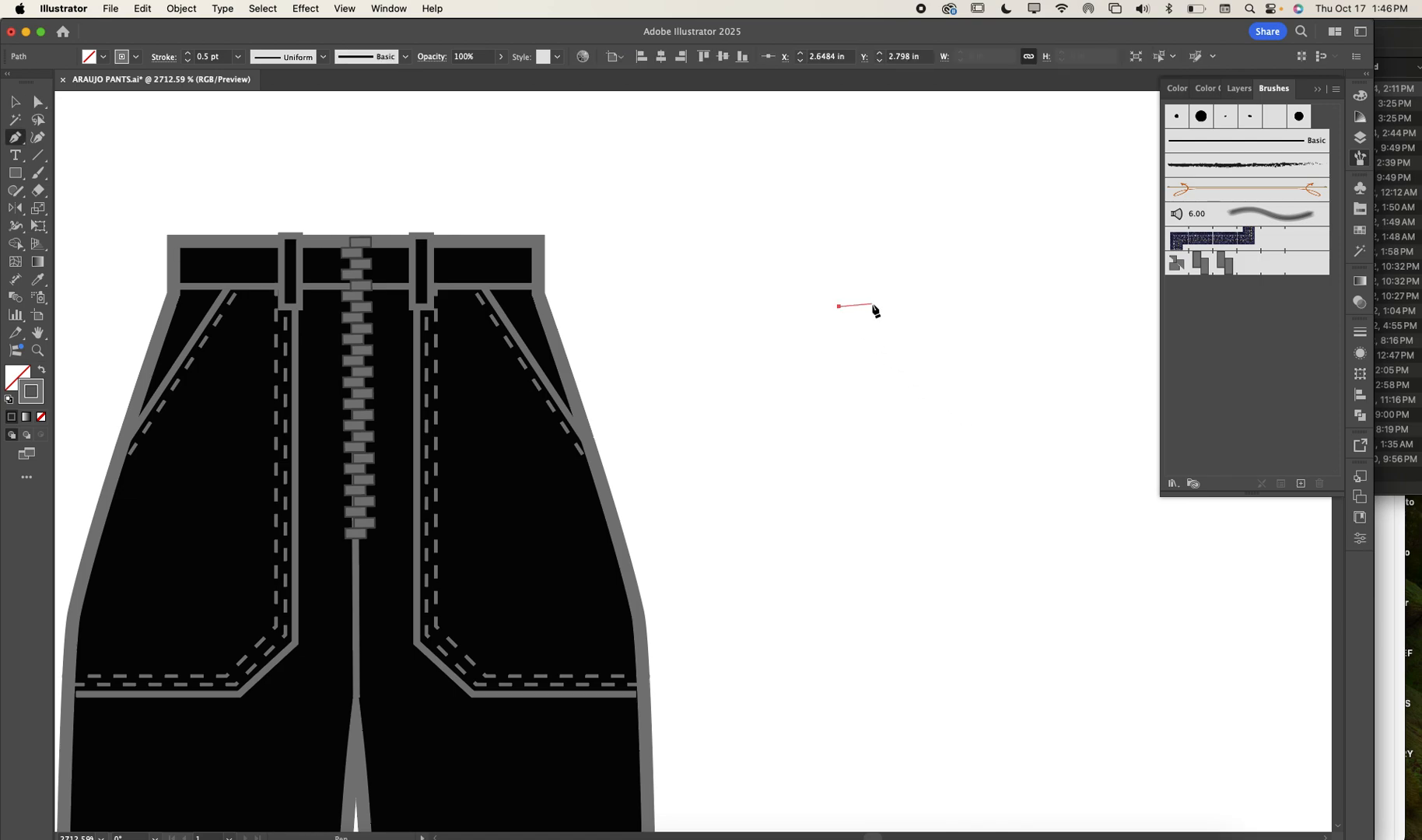
pyautogui.press('Escape')
# Draw a circle about 0.11 in in diameter on the empty area beside the pants' waistband
pyautogui.press('l')
pyautogui.moveTo(815, 224); pyautogui.dragTo(861, 274)
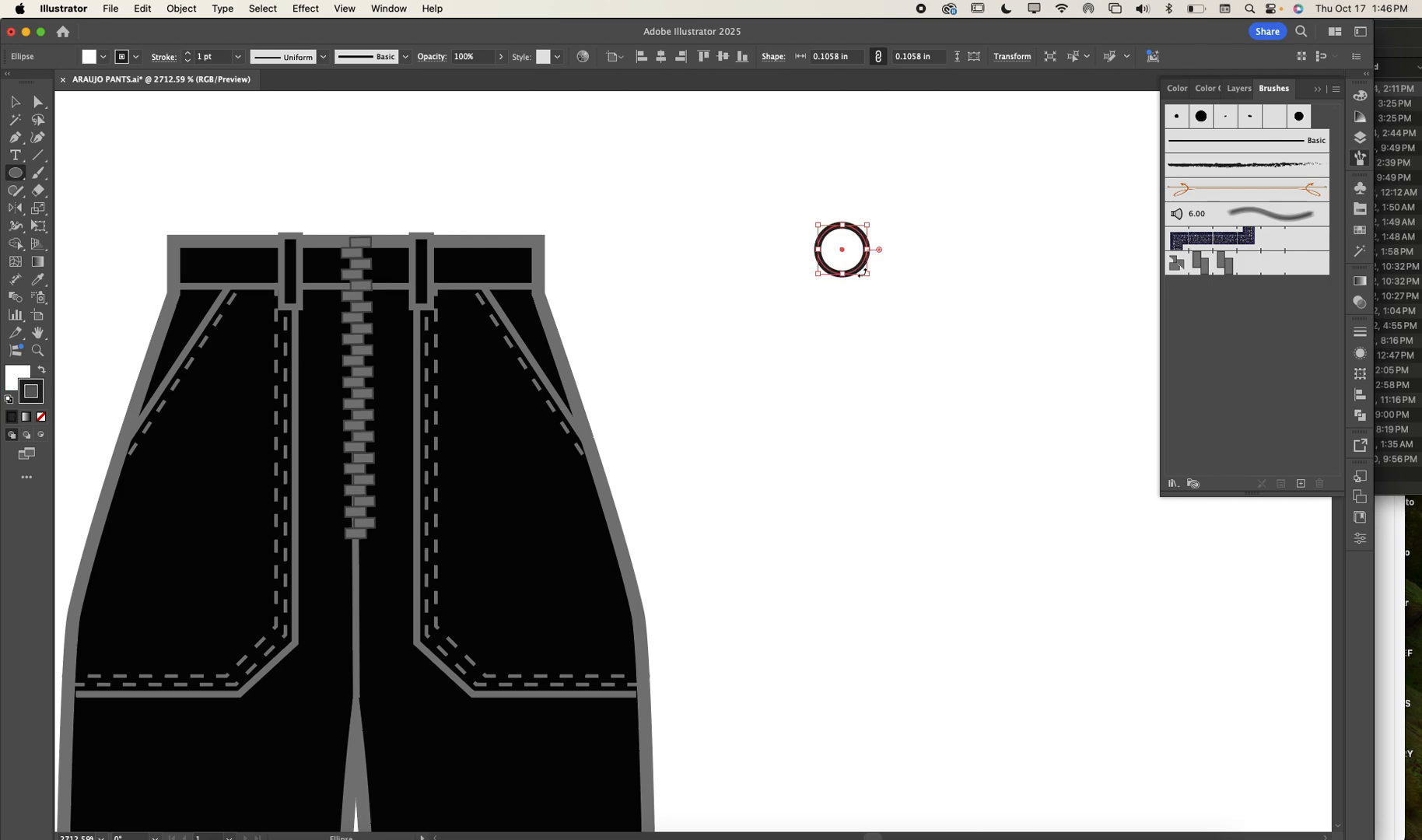
pyautogui.press('i')
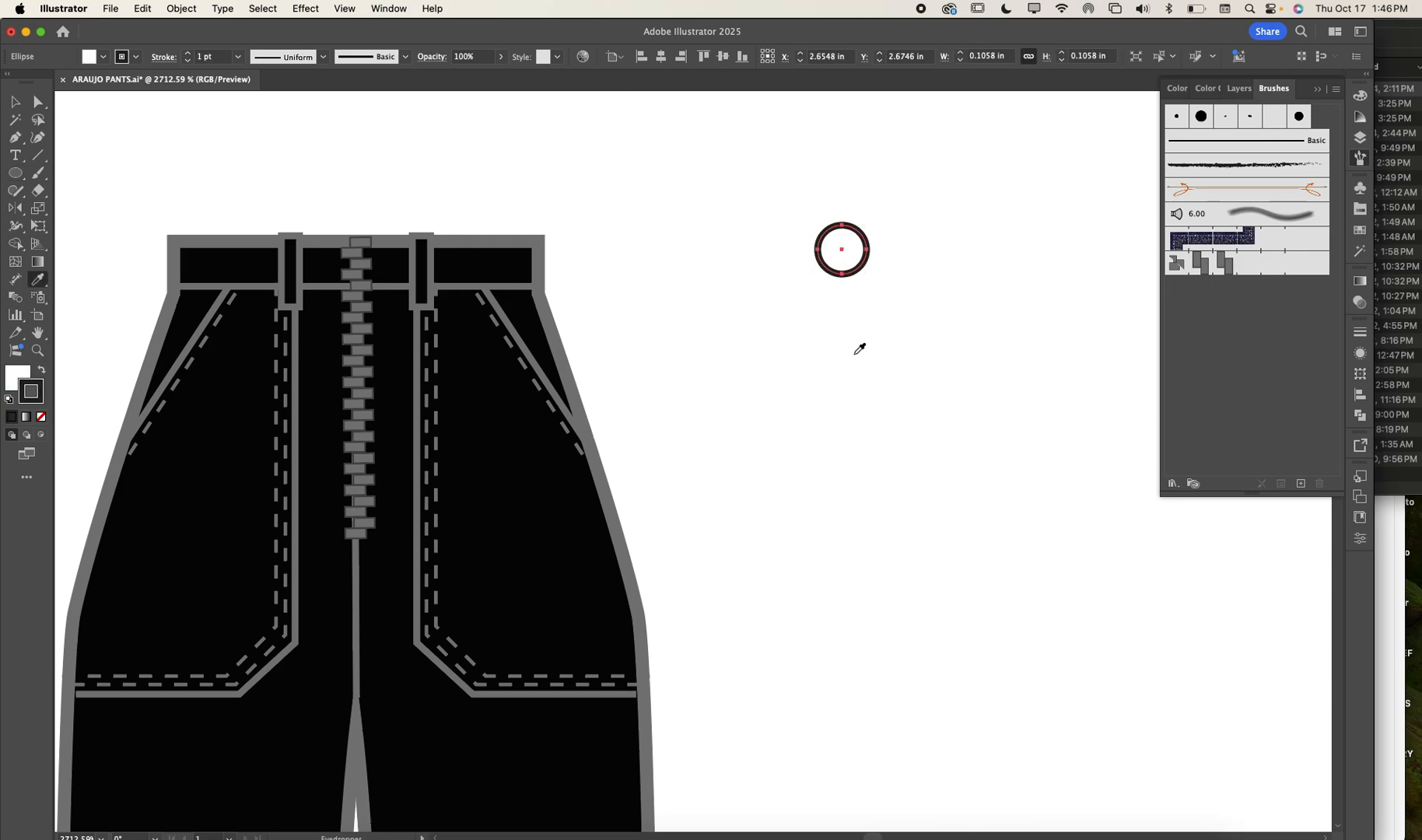
pyautogui.press('n')
# Draw a trapezoid that widens downward from the circle's lower part with the Pen tool, forming the body of a zipper pull
pyautogui.press('p')
pyautogui.click(853, 257)
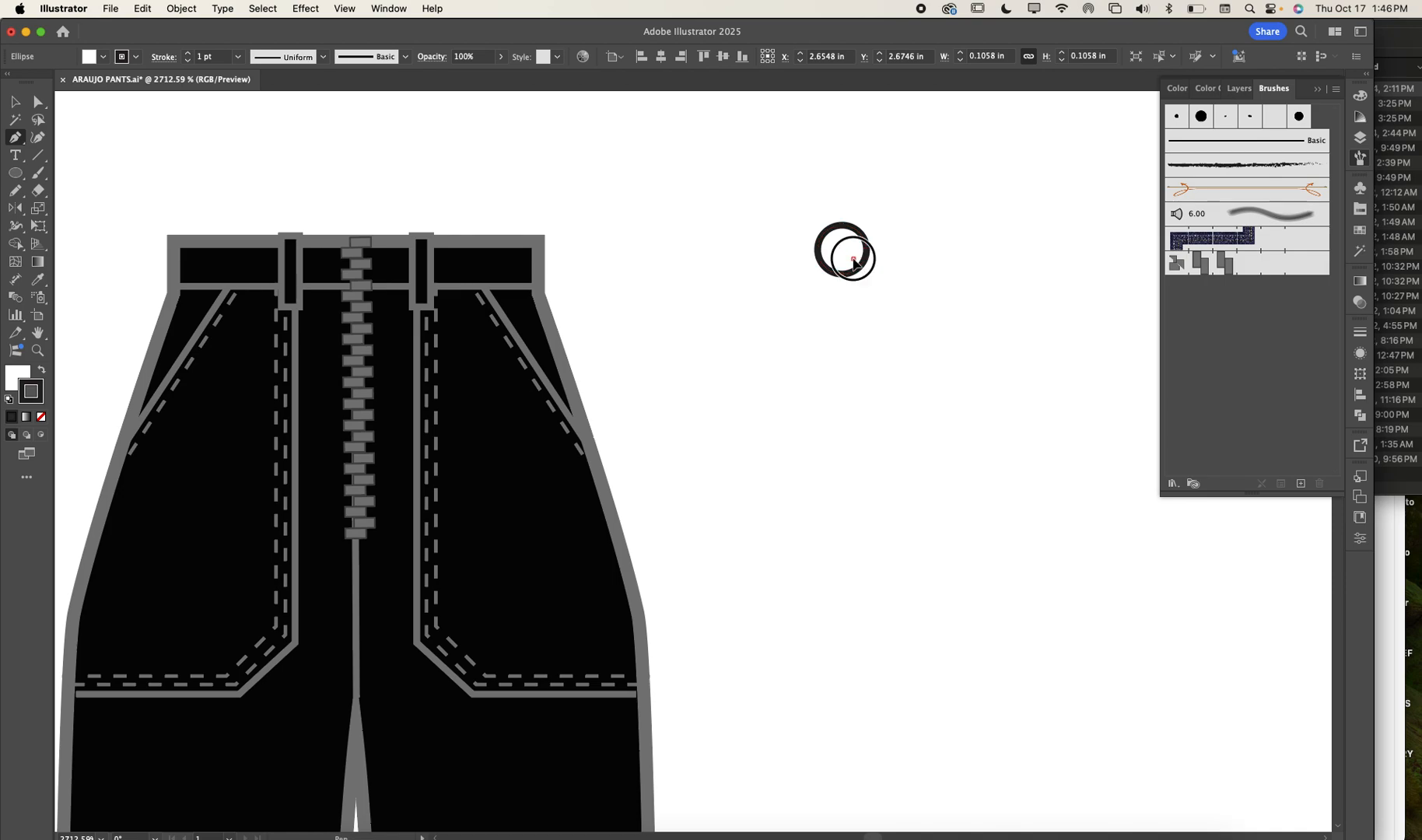
pyautogui.click(888, 400)
pyautogui.click(805, 400)
pyautogui.click(832, 261)
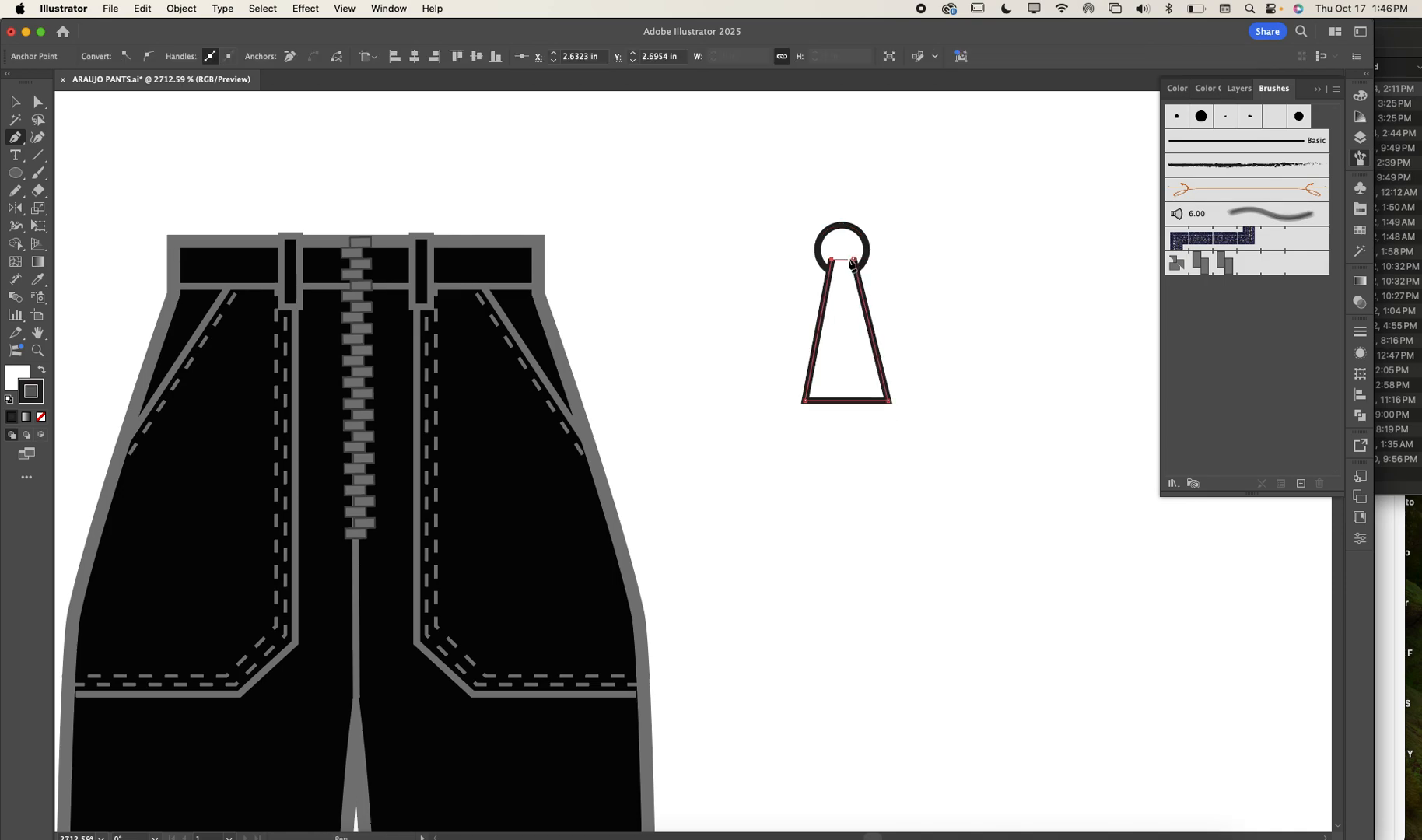
# Unite the circle and the trapezoid into a single zipper pull outline
pyautogui.press('a')
pyautogui.moveTo(906, 212); pyautogui.dragTo(766, 475)
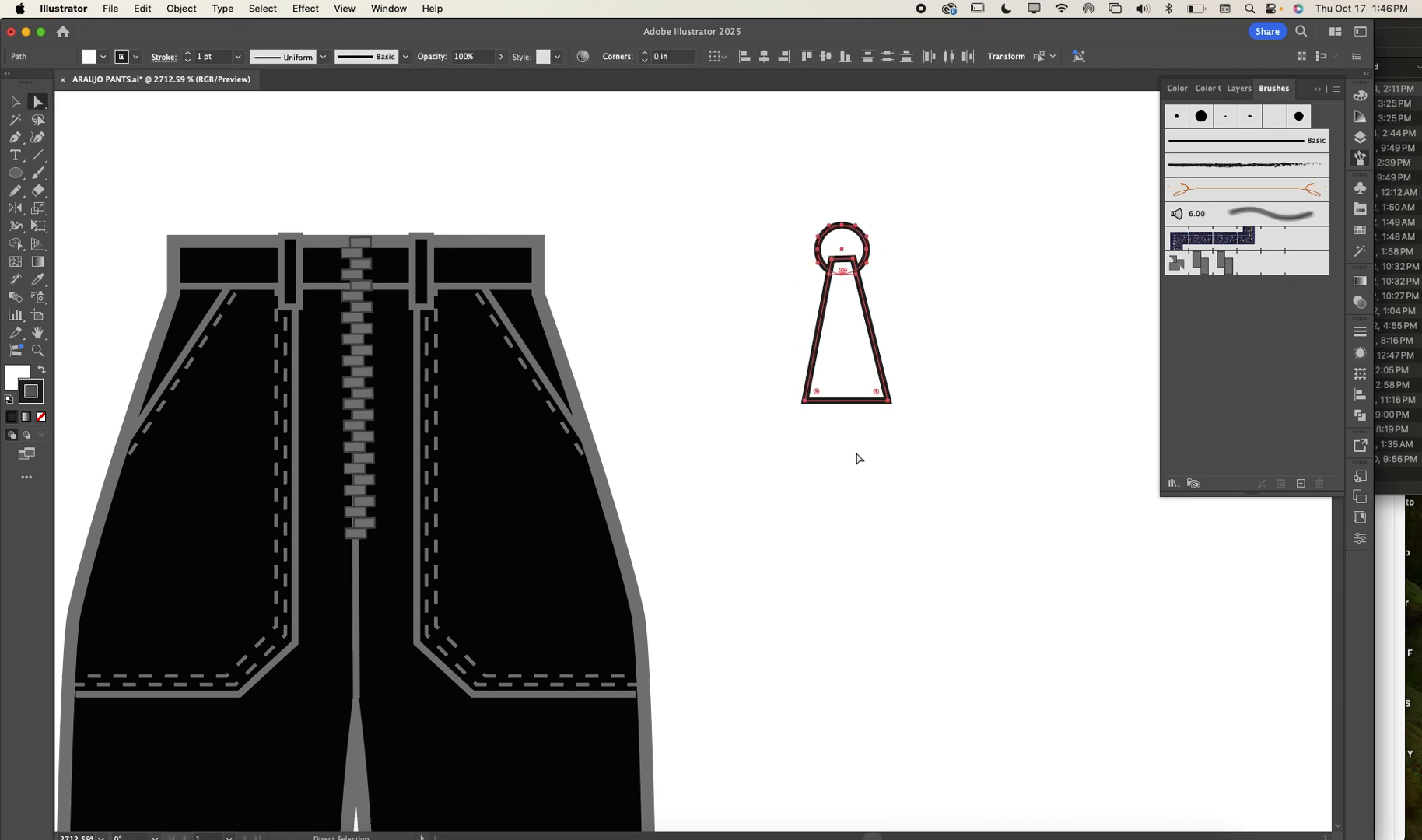
pyautogui.click(1360, 416)
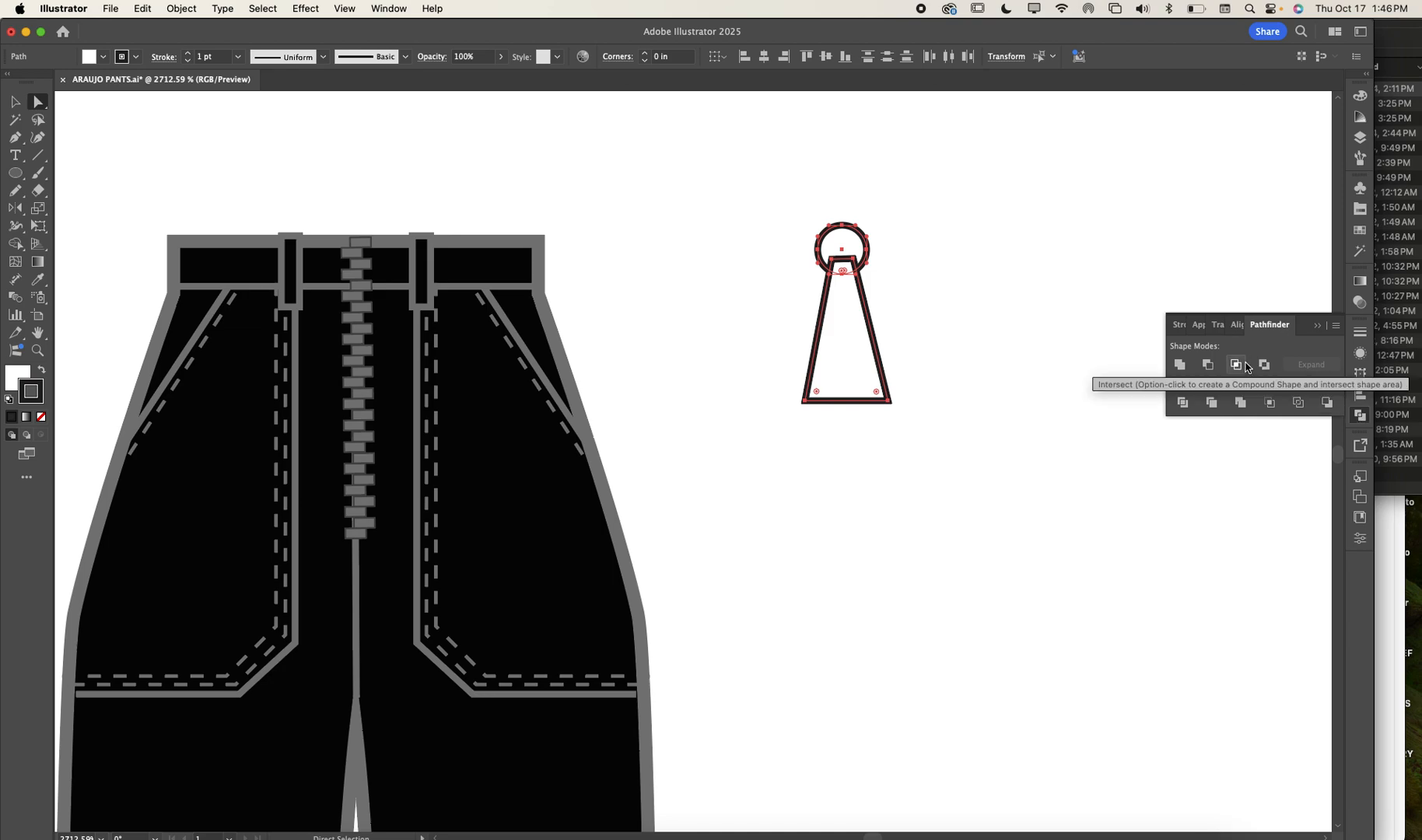
pyautogui.click(1180, 366)
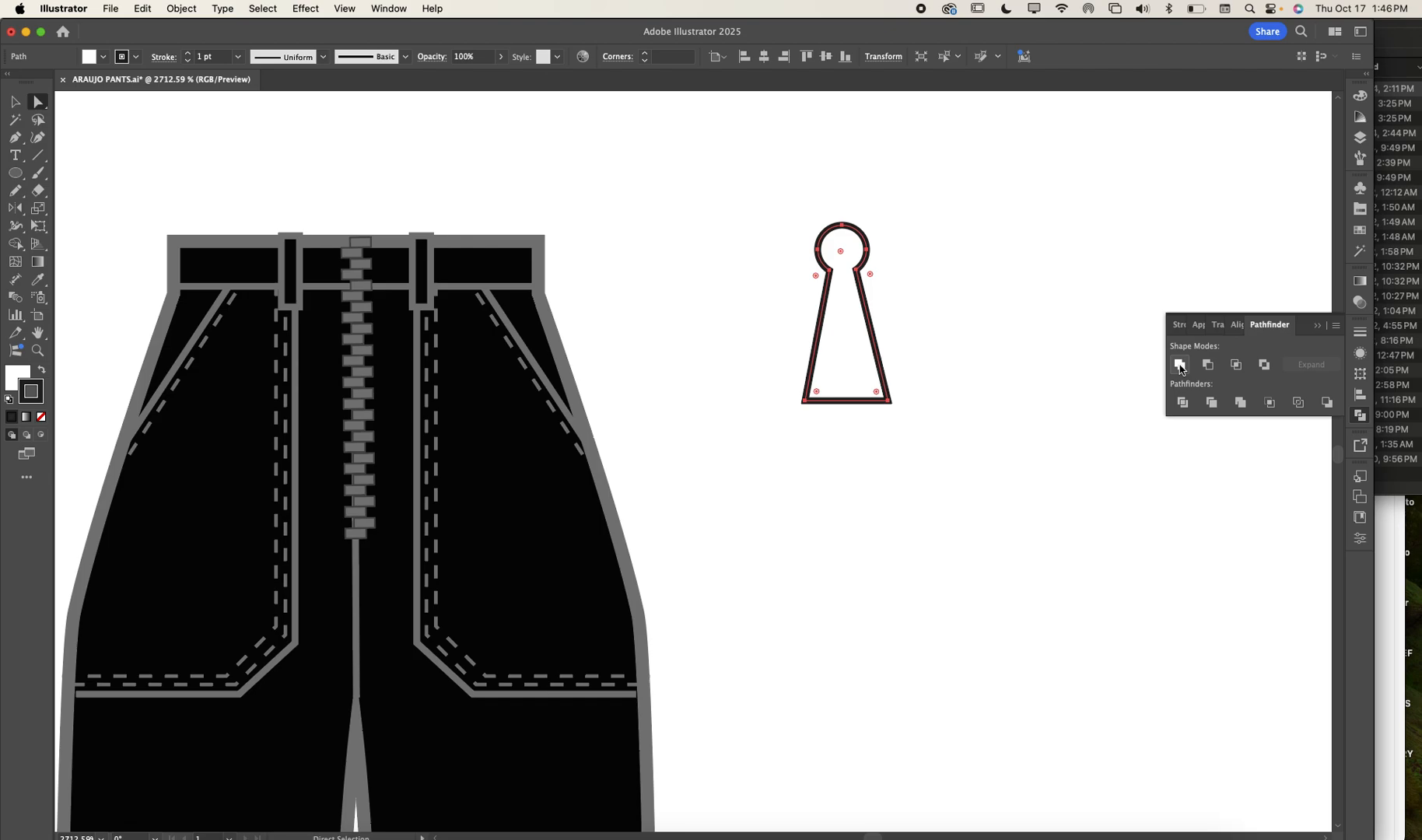
pyautogui.press('super+z')
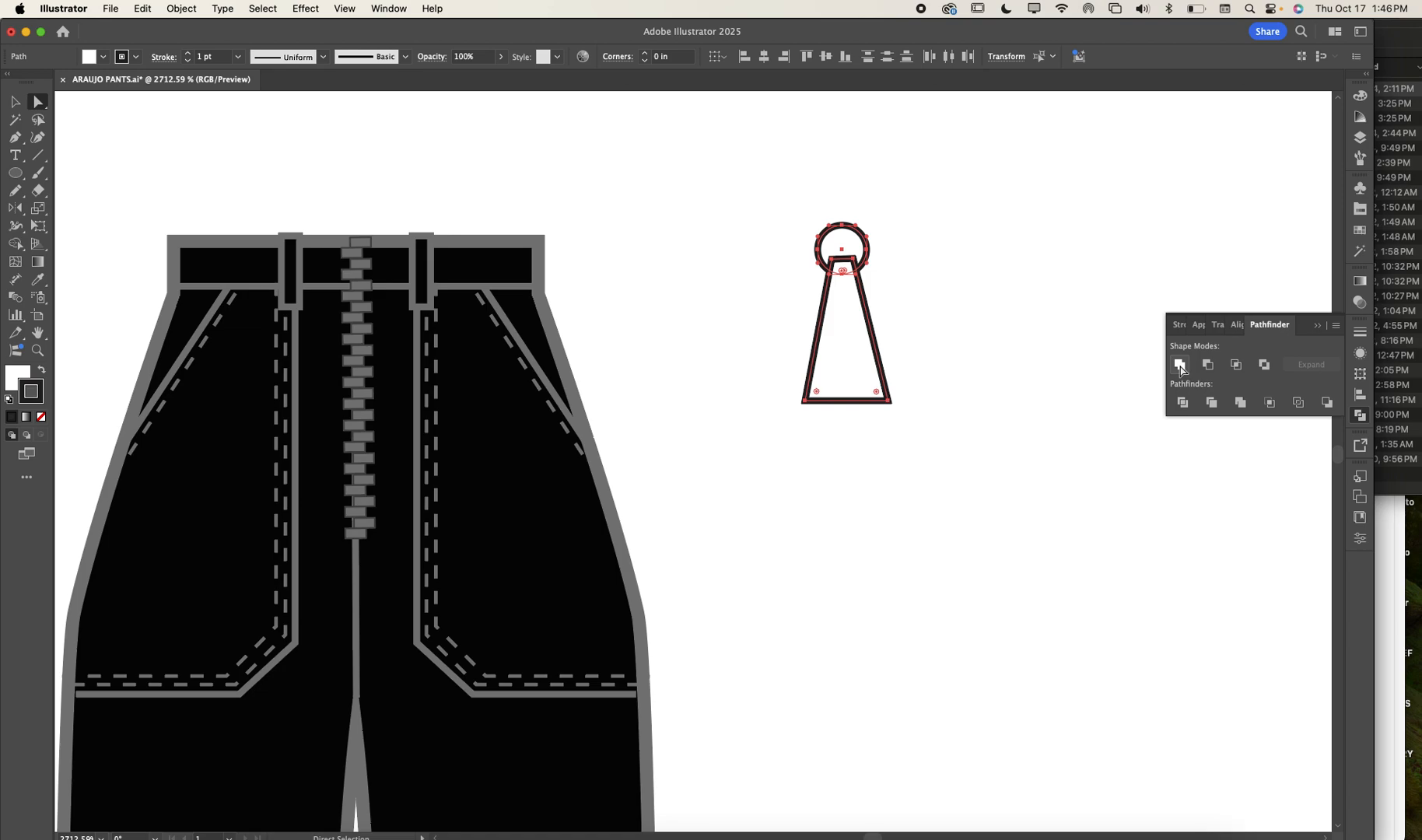
pyautogui.click(1179, 366)
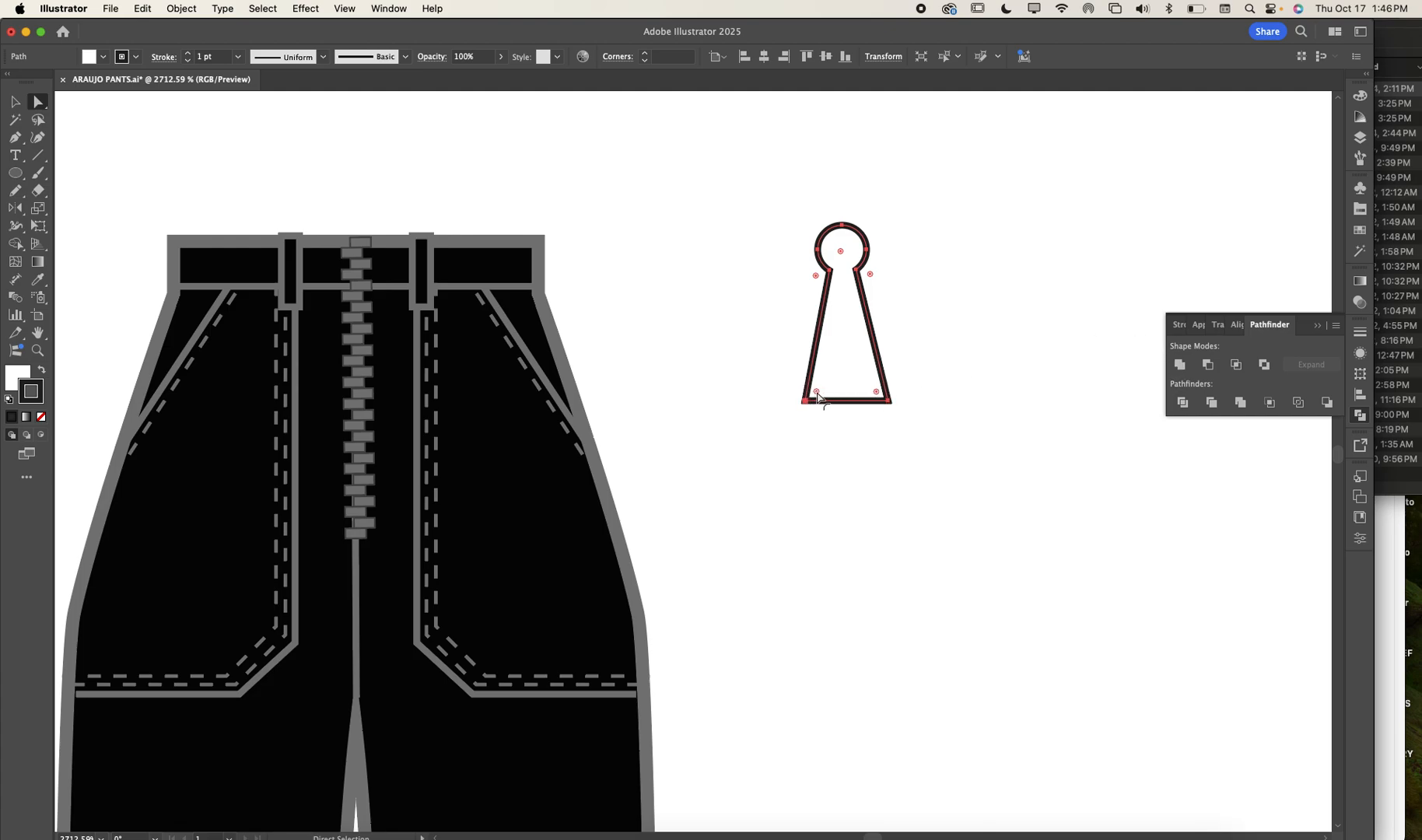
# Round the two bottom corners of the zipper pull to a radius of about 0.07 in
pyautogui.moveTo(786, 390); pyautogui.dragTo(1005, 486)
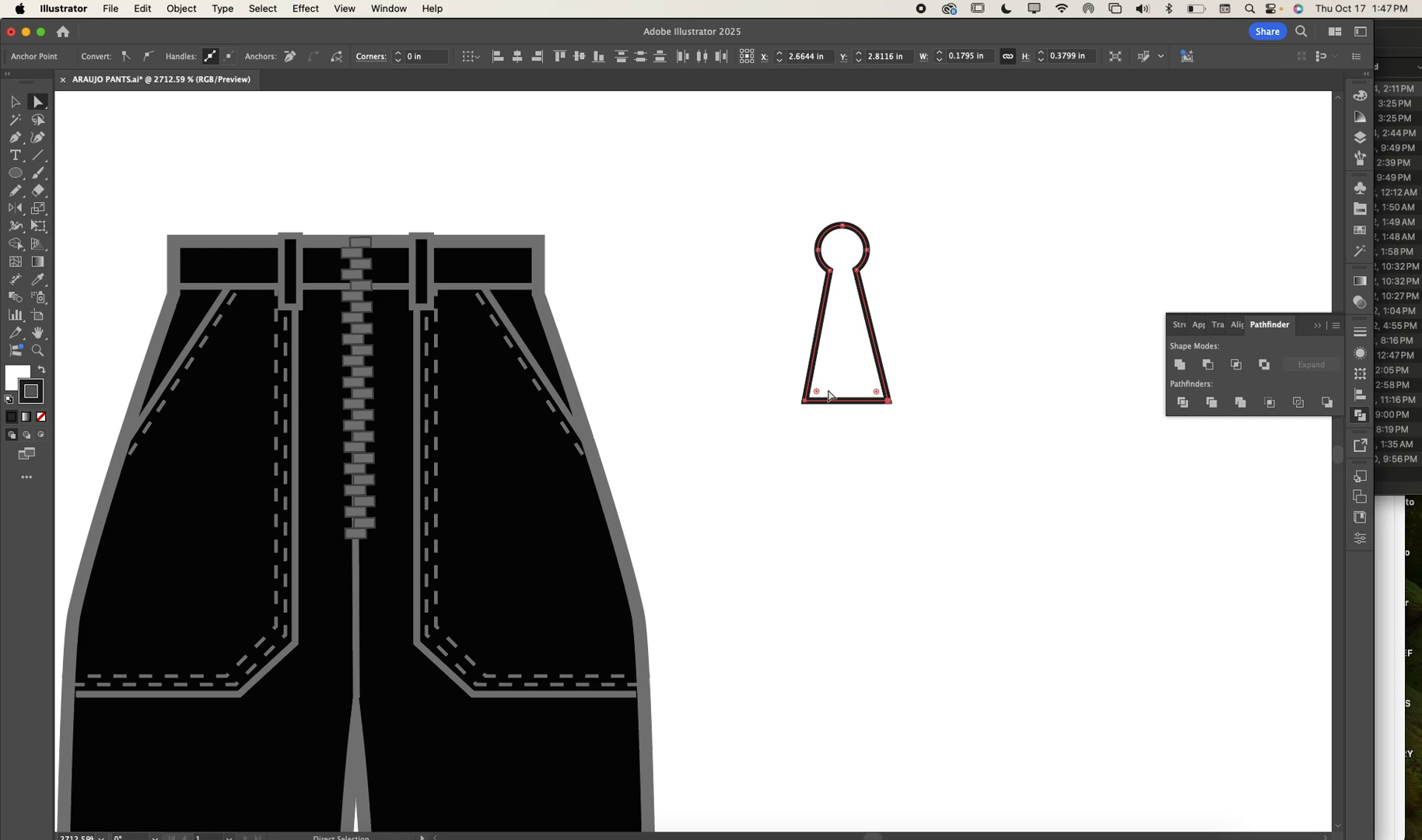
pyautogui.moveTo(817, 392); pyautogui.dragTo(900, 287)
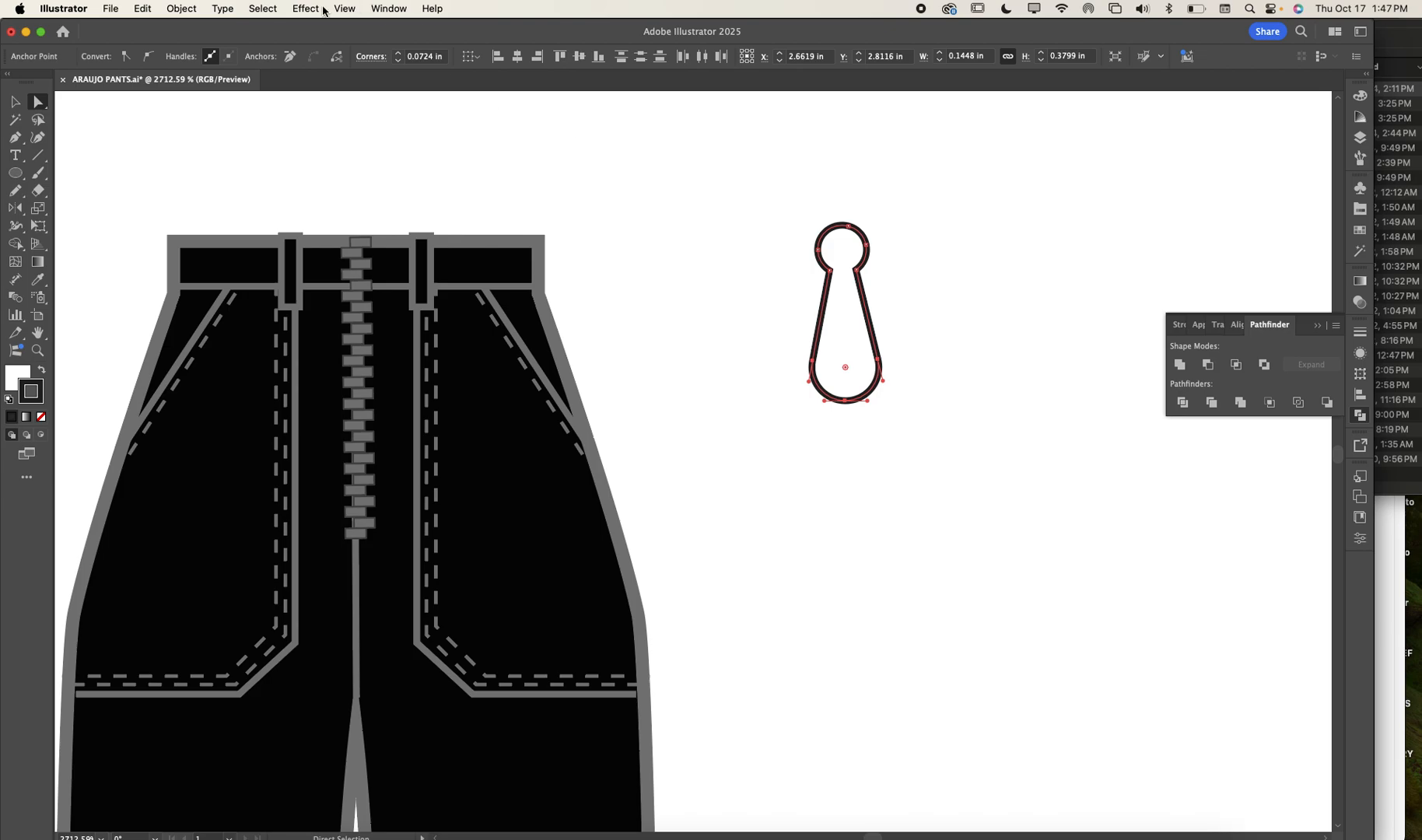
# Open the Metals gradient swatch library
pyautogui.click(389, 9)
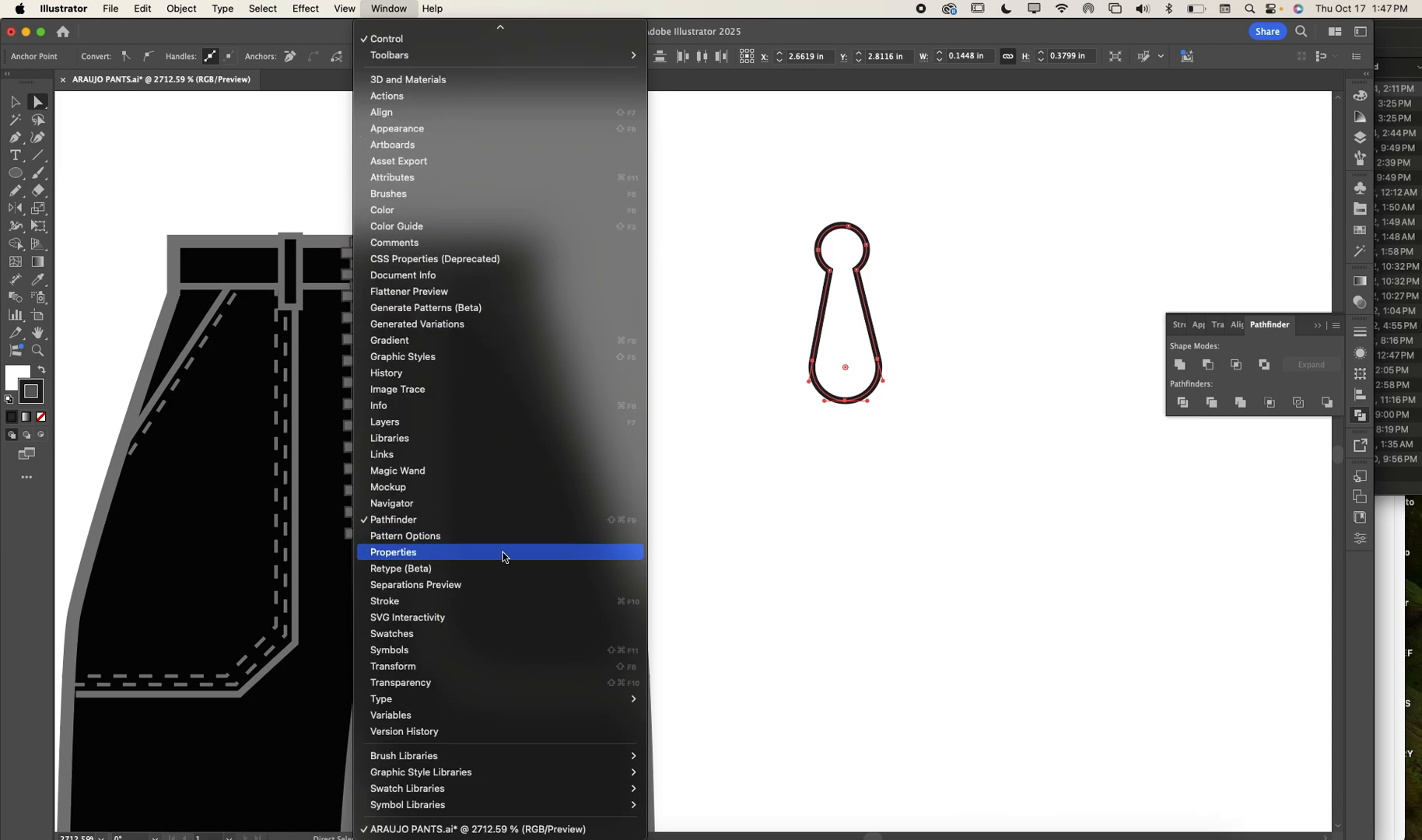
pyautogui.moveTo(482, 790)
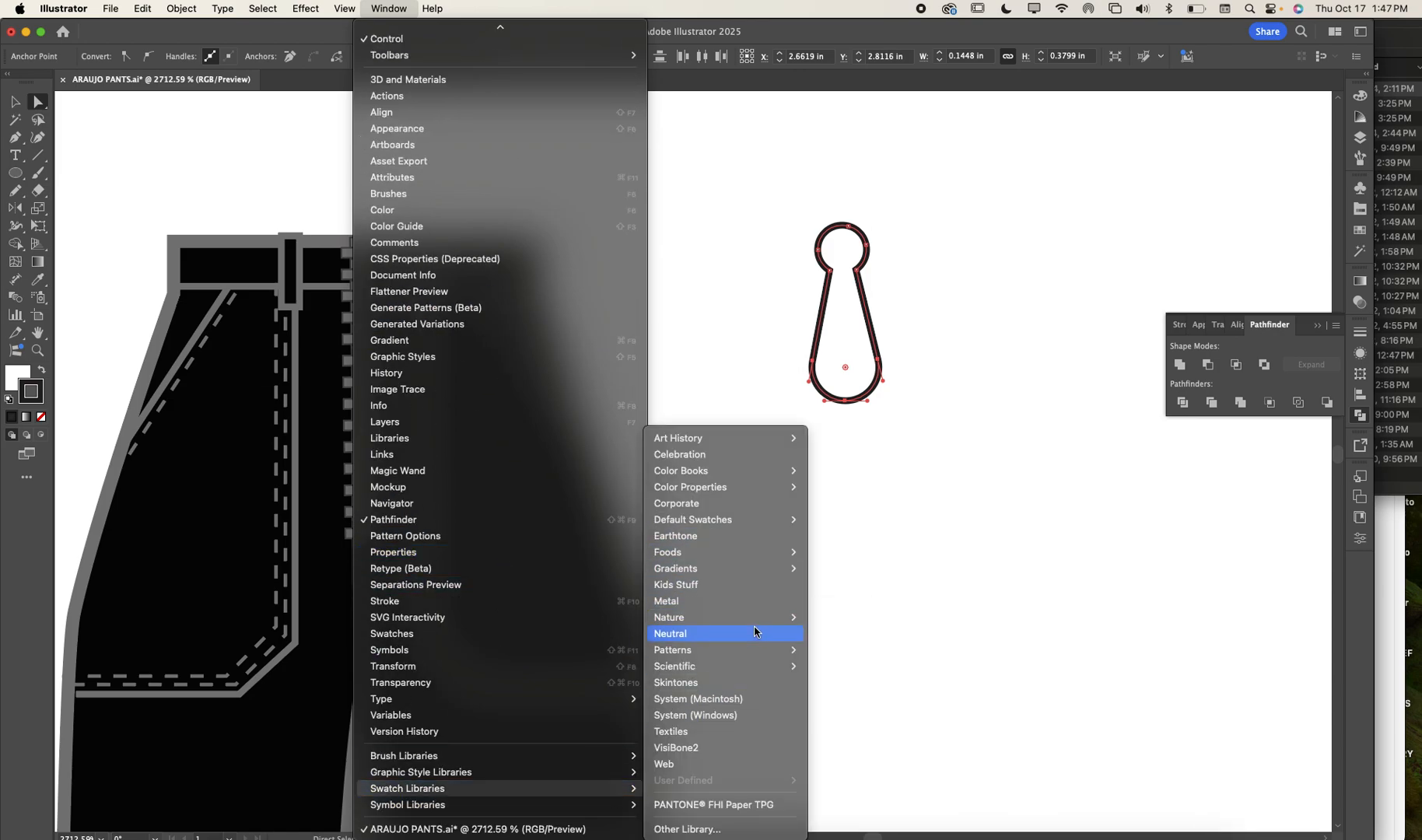
pyautogui.moveTo(758, 568)
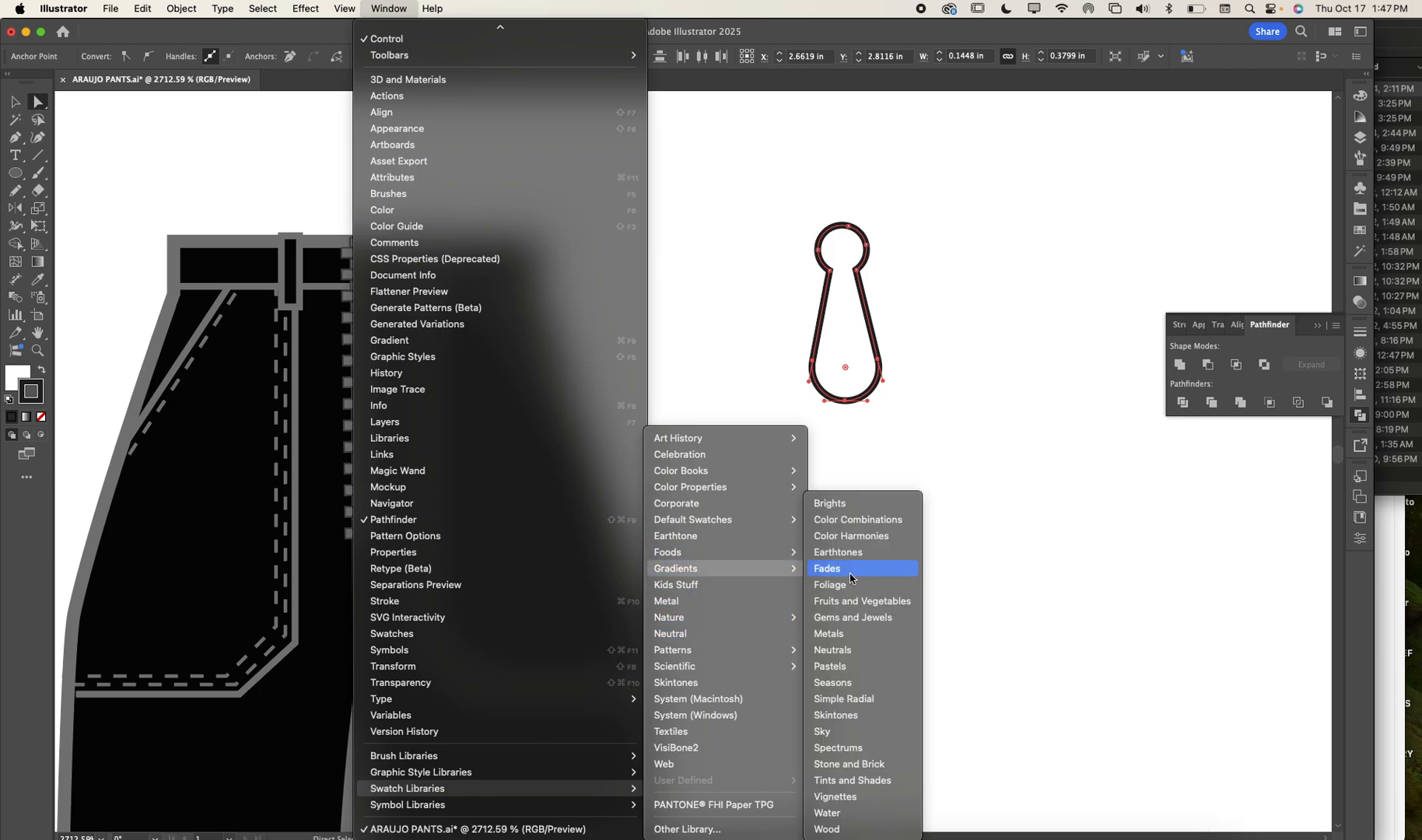
pyautogui.click(851, 633)
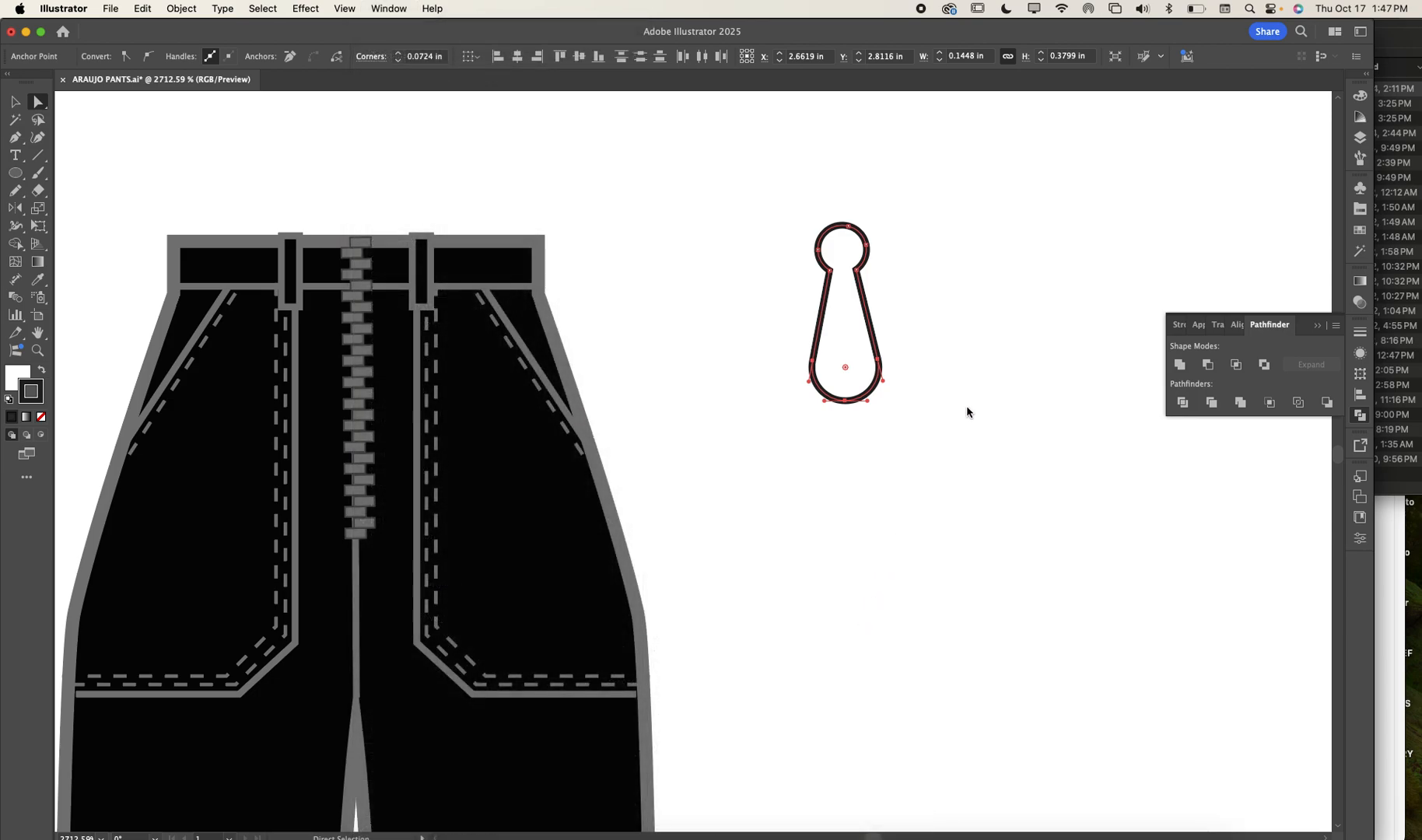
# Fill the zipper pull with a light silver linear gradient from the Metals library, leaving its outline without a gradient
pyautogui.click(1228, 224)
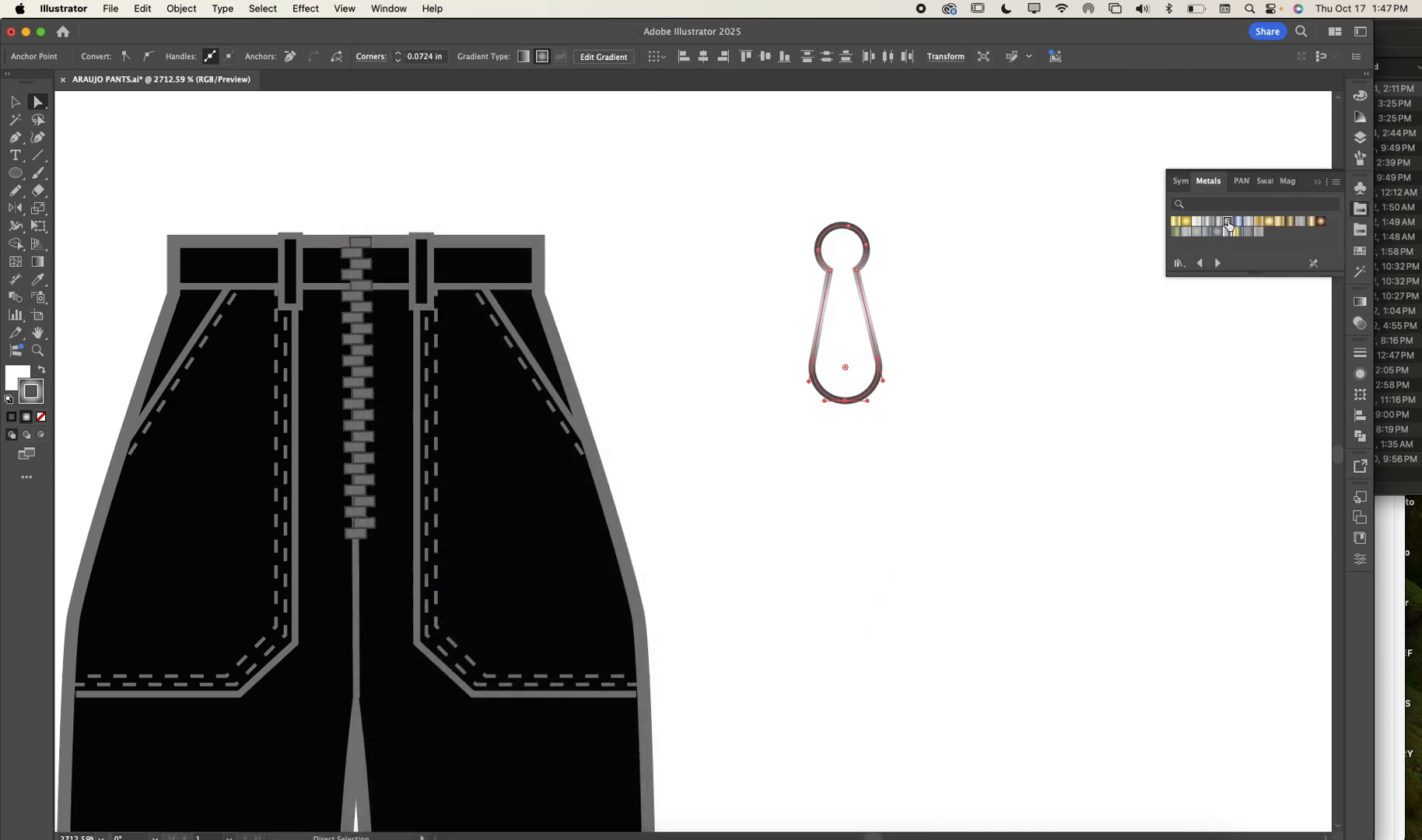
pyautogui.press('super+z')
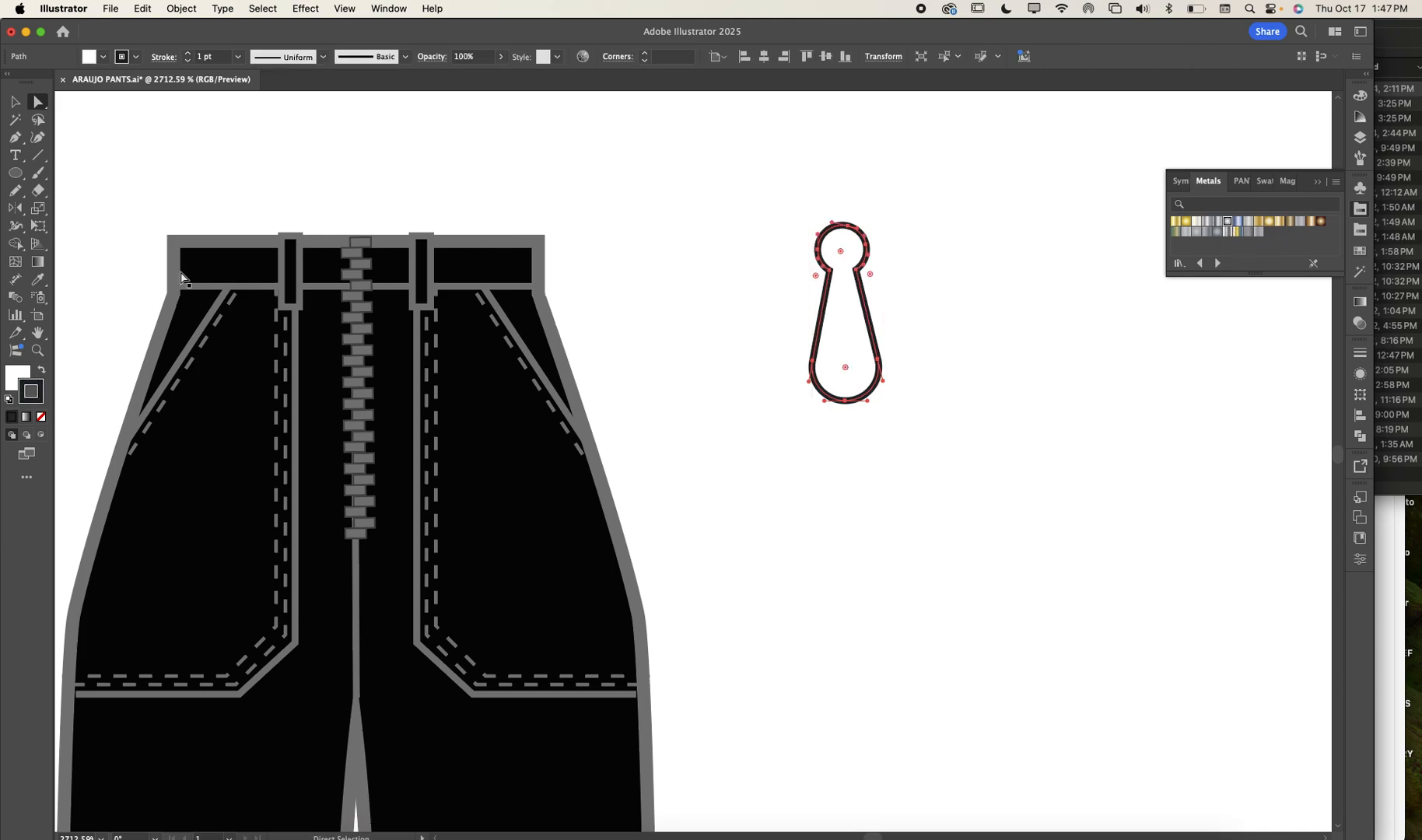
pyautogui.click(26, 374)
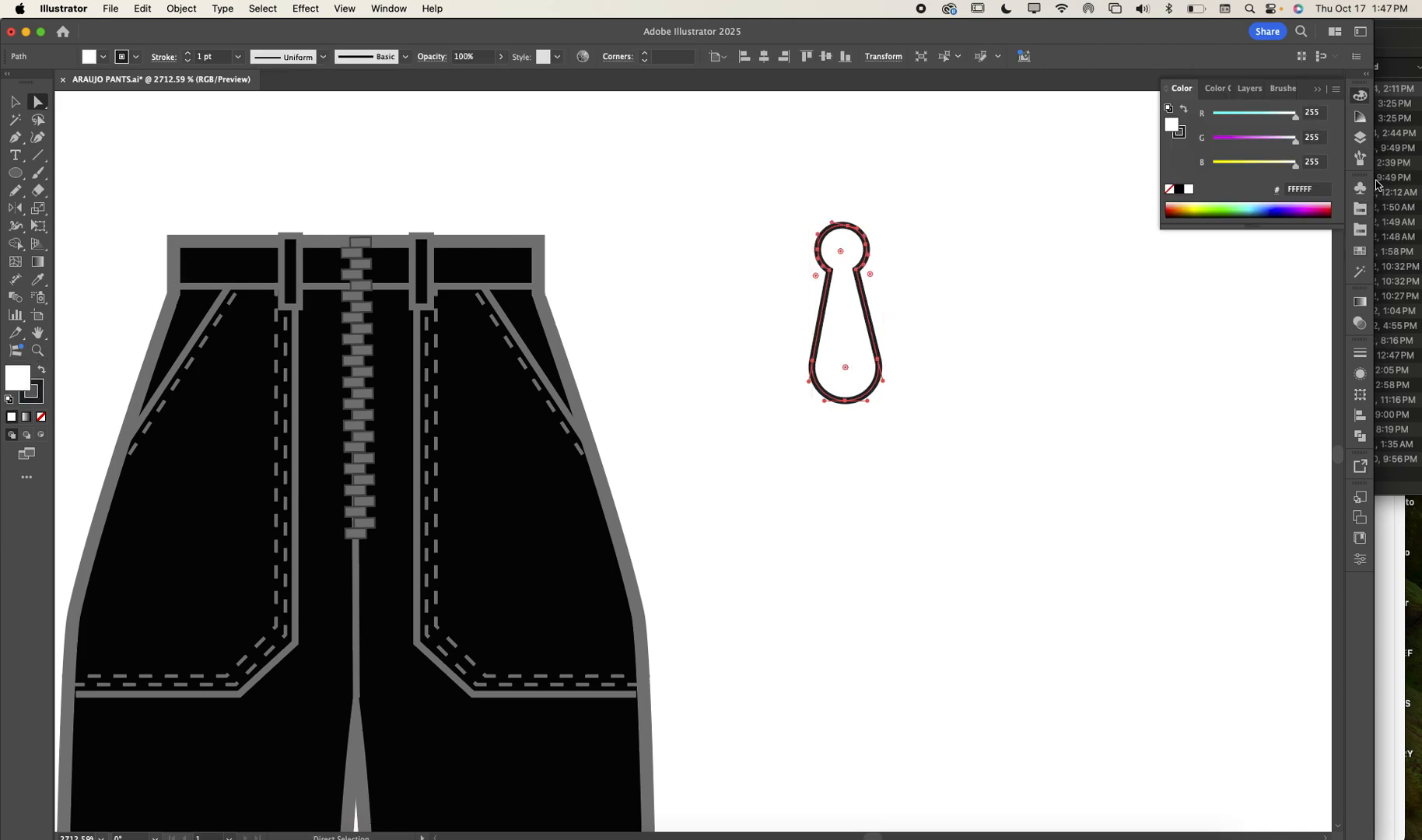
pyautogui.click(1363, 213)
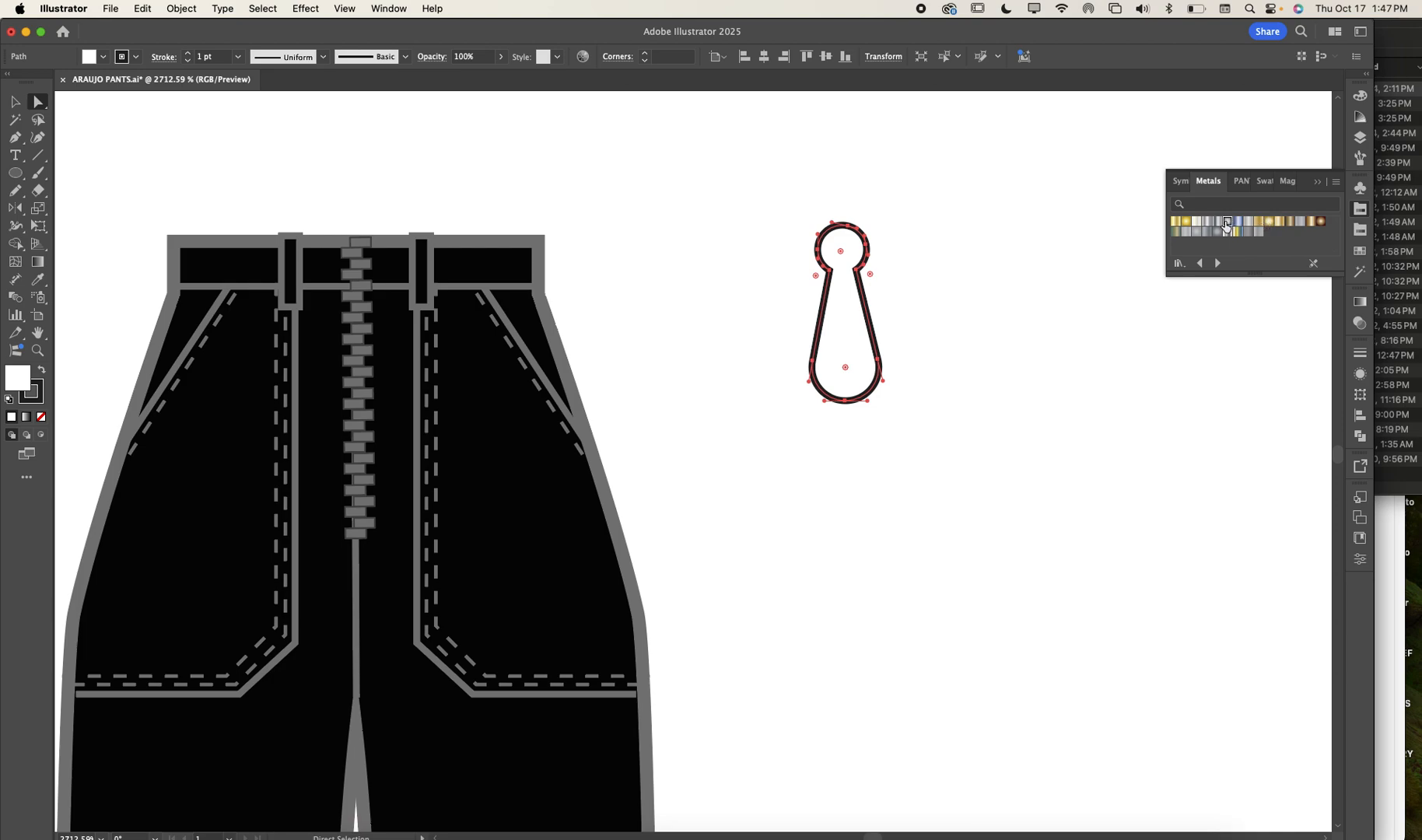
pyautogui.click(1227, 223)
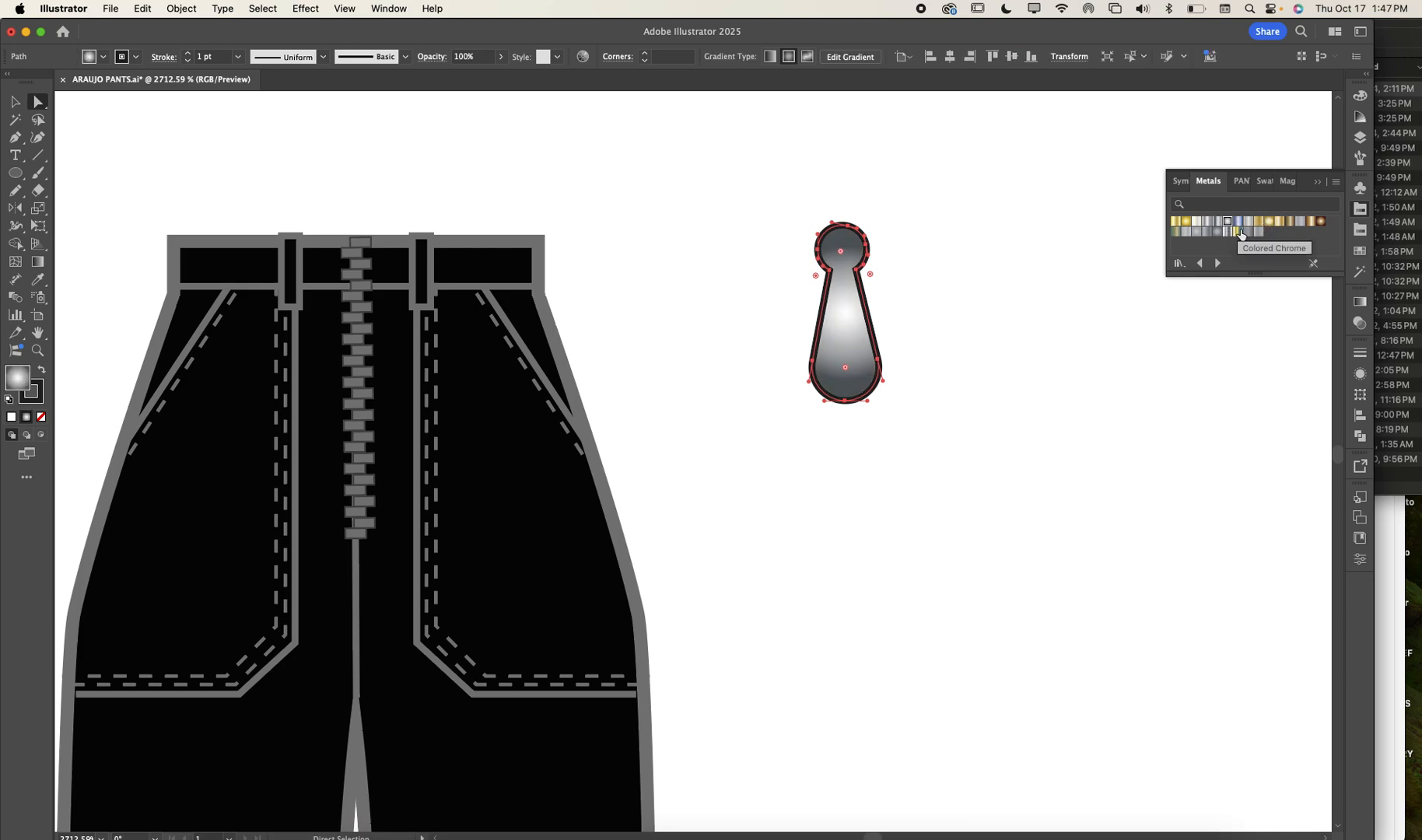
pyautogui.click(1249, 232)
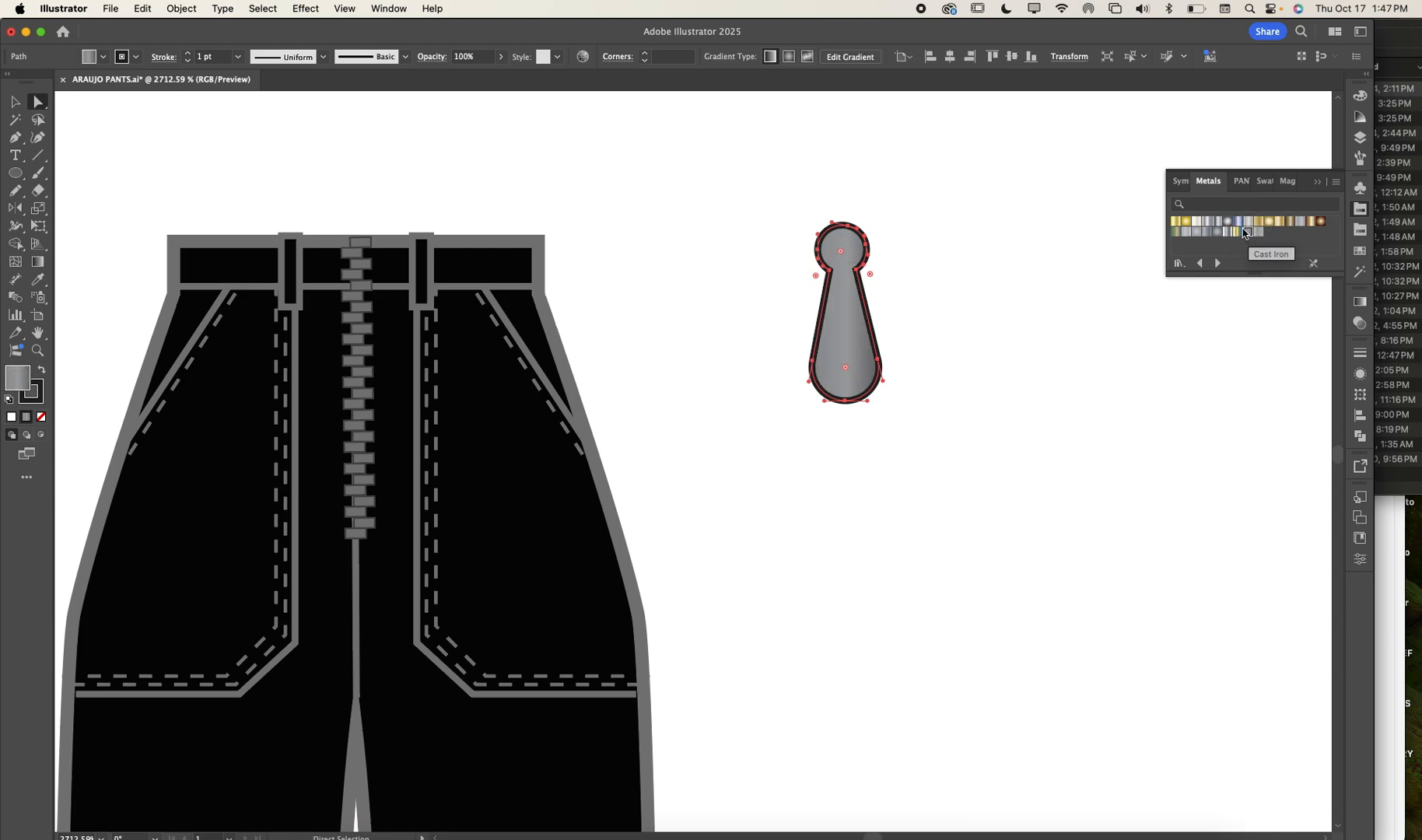
pyautogui.click(1215, 224)
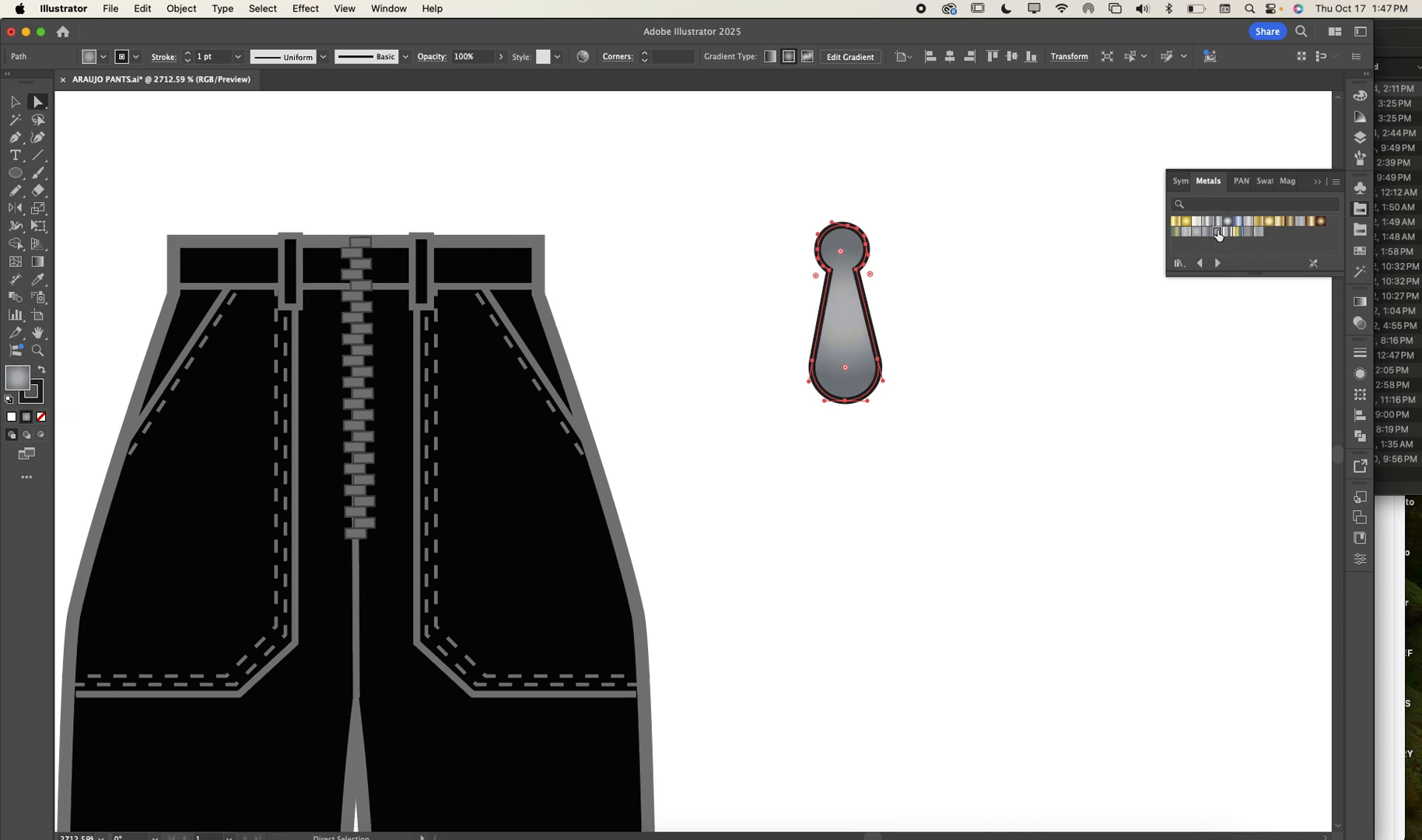
pyautogui.click(1302, 223)
pyautogui.click(1226, 224)
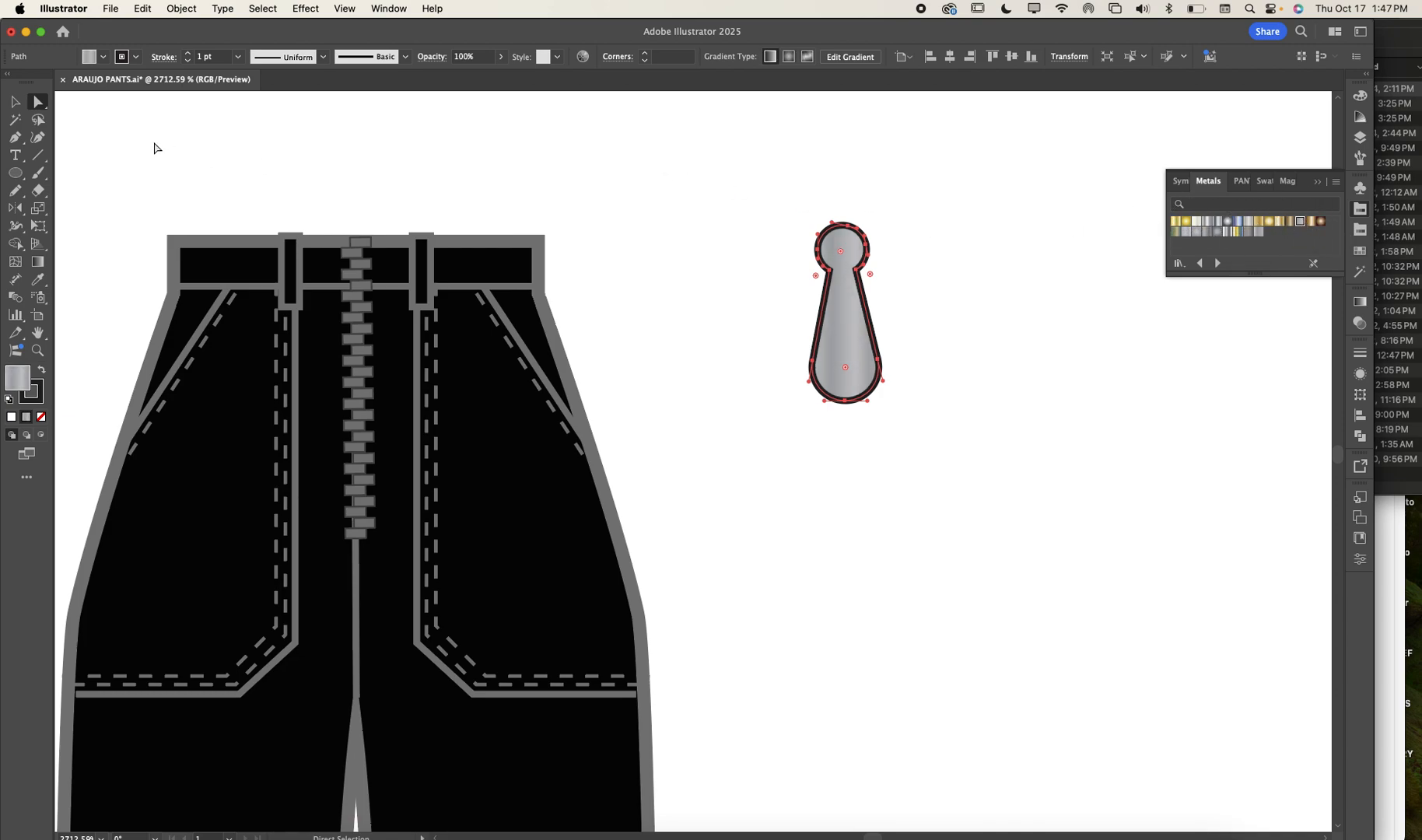
# Recolor the zipper pull's outline to dark gray #4F4D4E
pyautogui.press('v')
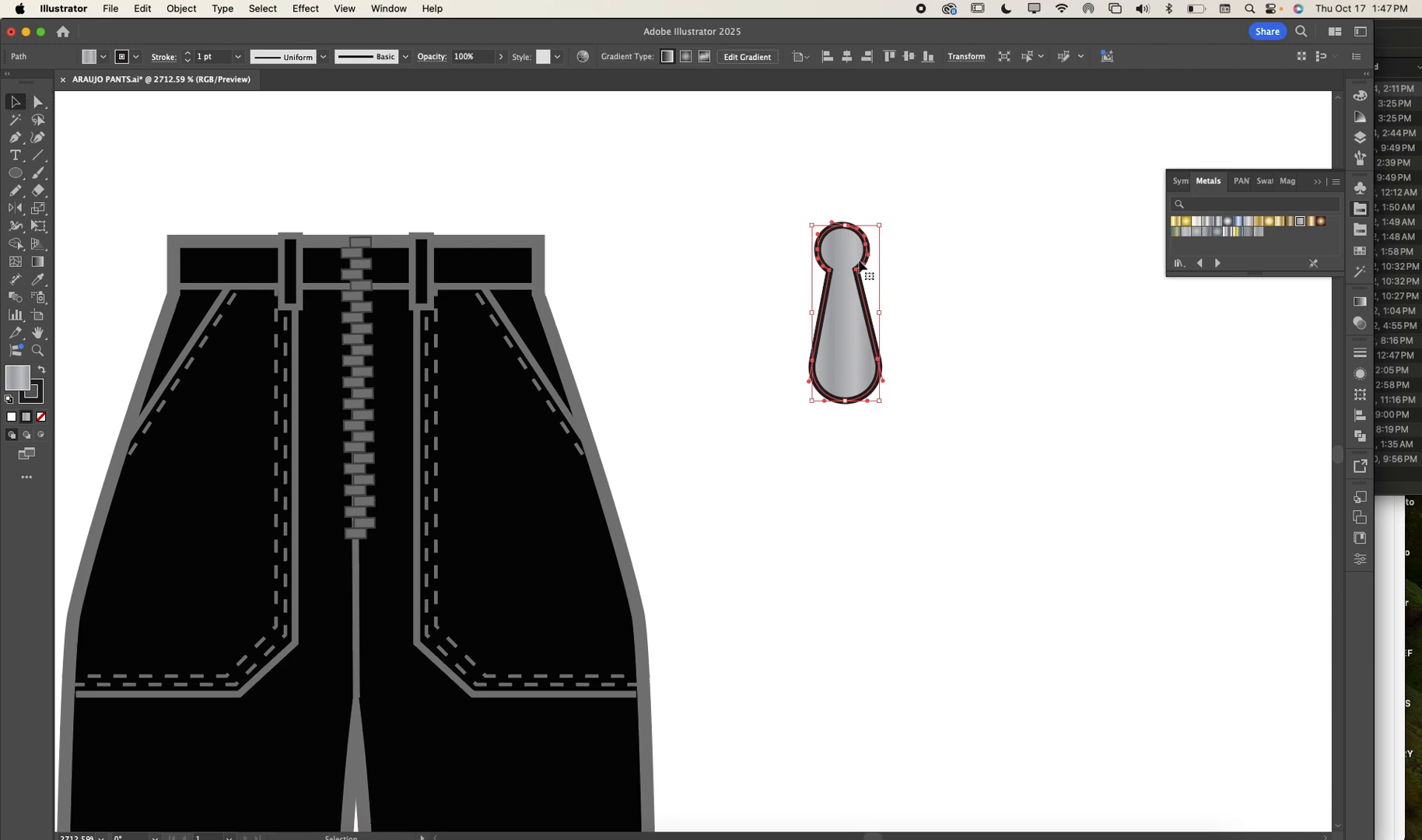
pyautogui.doubleClick(32, 394)
pyautogui.click(737, 278)
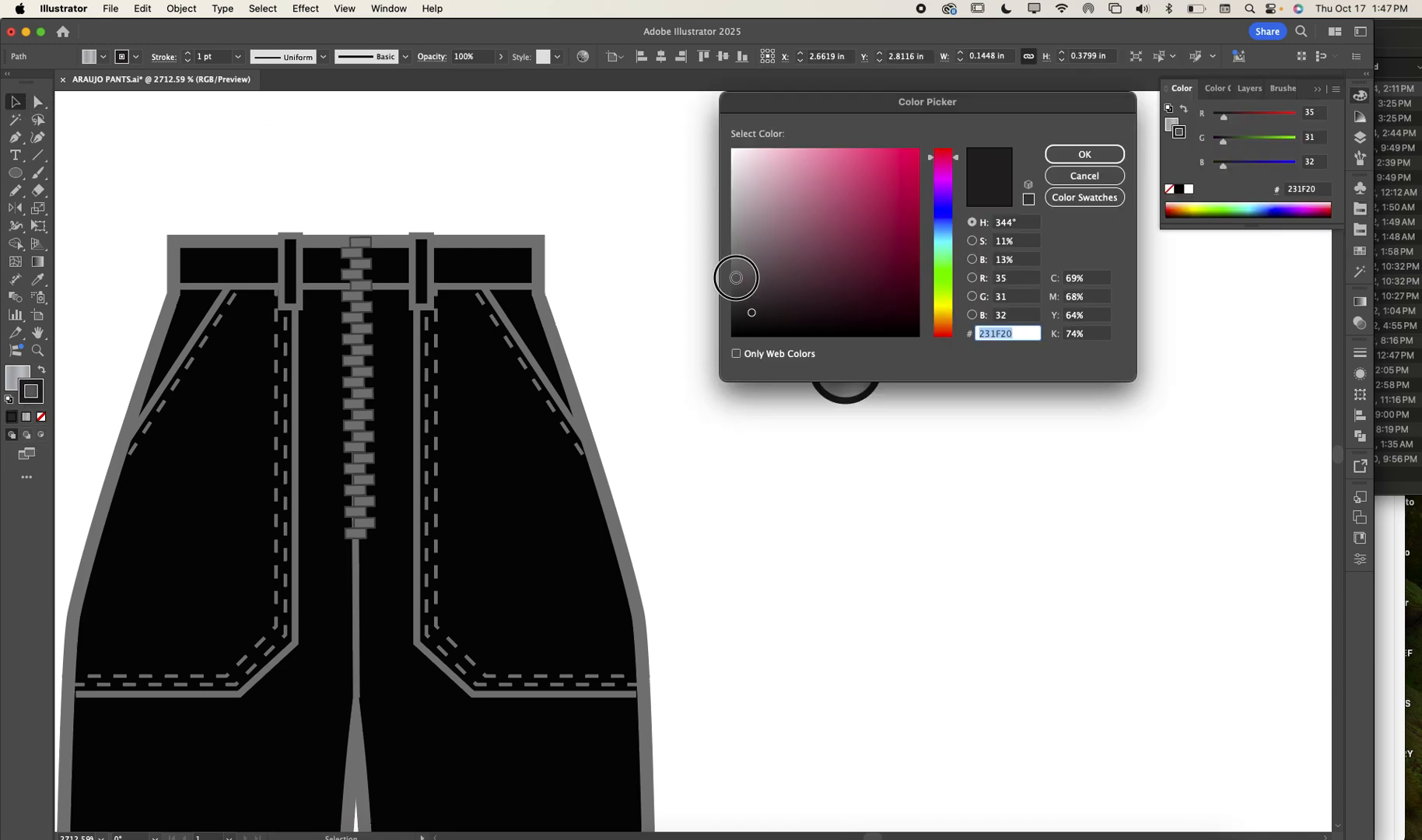
pyautogui.click(1084, 154)
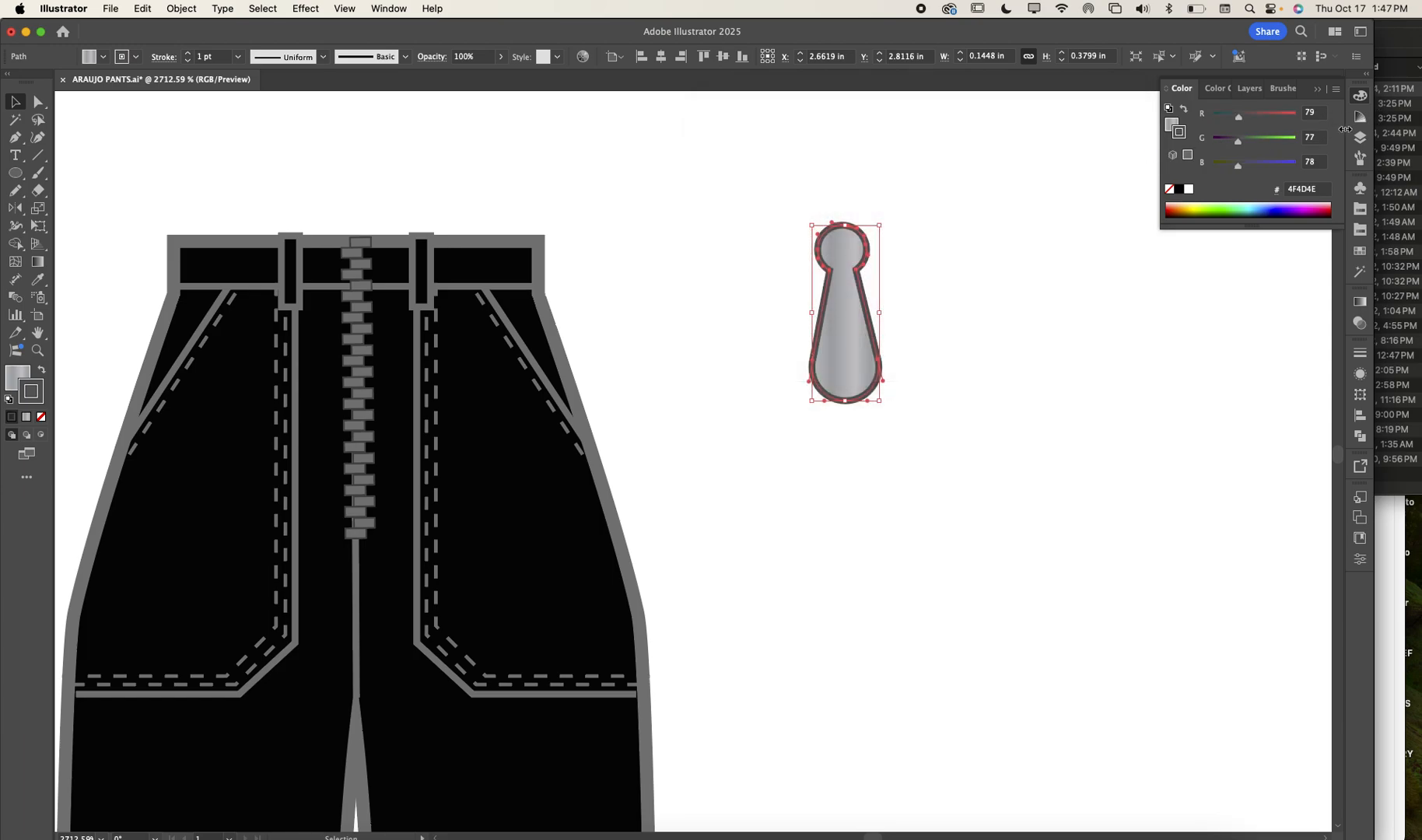
# Thin the zipper pull's outline and place the pull over the zipper's upper end, scaled down to about 0.03 by 0.14 in
pyautogui.click(1359, 352)
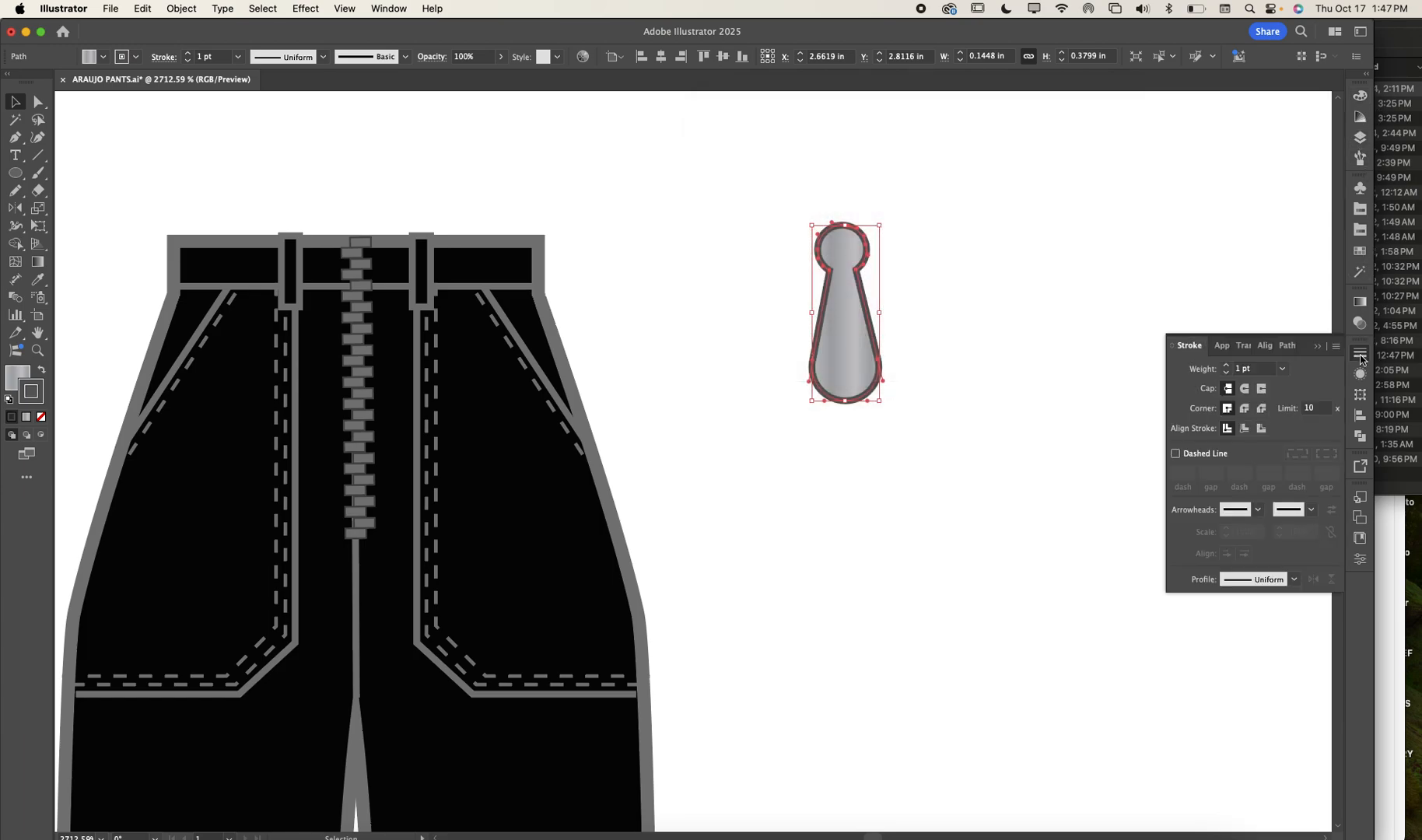
pyautogui.click(1282, 367)
pyautogui.click(1297, 372)
pyautogui.moveTo(880, 225)
pyautogui.mouseDown()
pyautogui.moveTo(822, 349)
pyautogui.moveTo(371, 215)
pyautogui.moveTo(360, 274)
pyautogui.mouseUp()
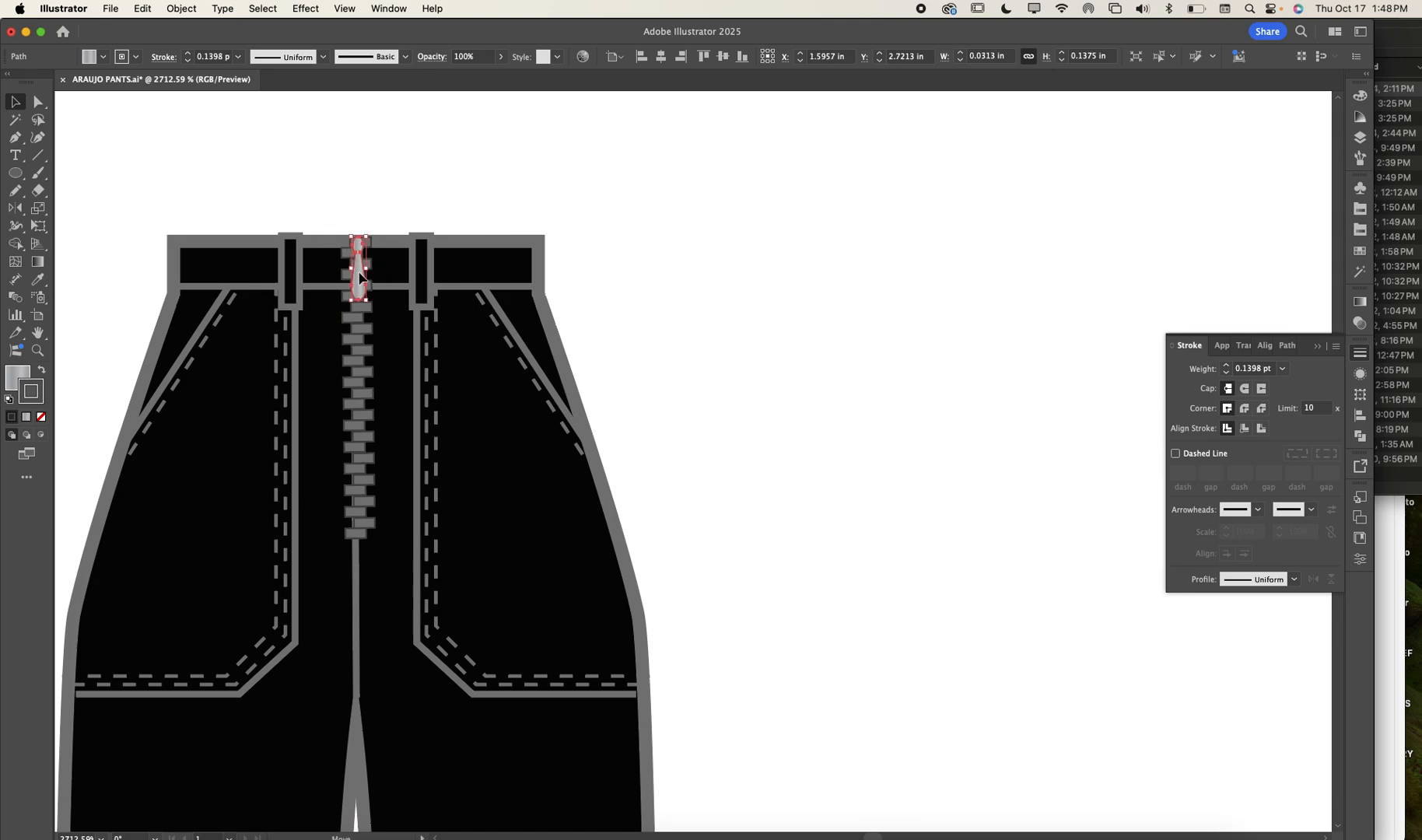
# Scale the center front zipper down and extend its lower end downward to a length of about 0.59 in
pyautogui.click(366, 346)
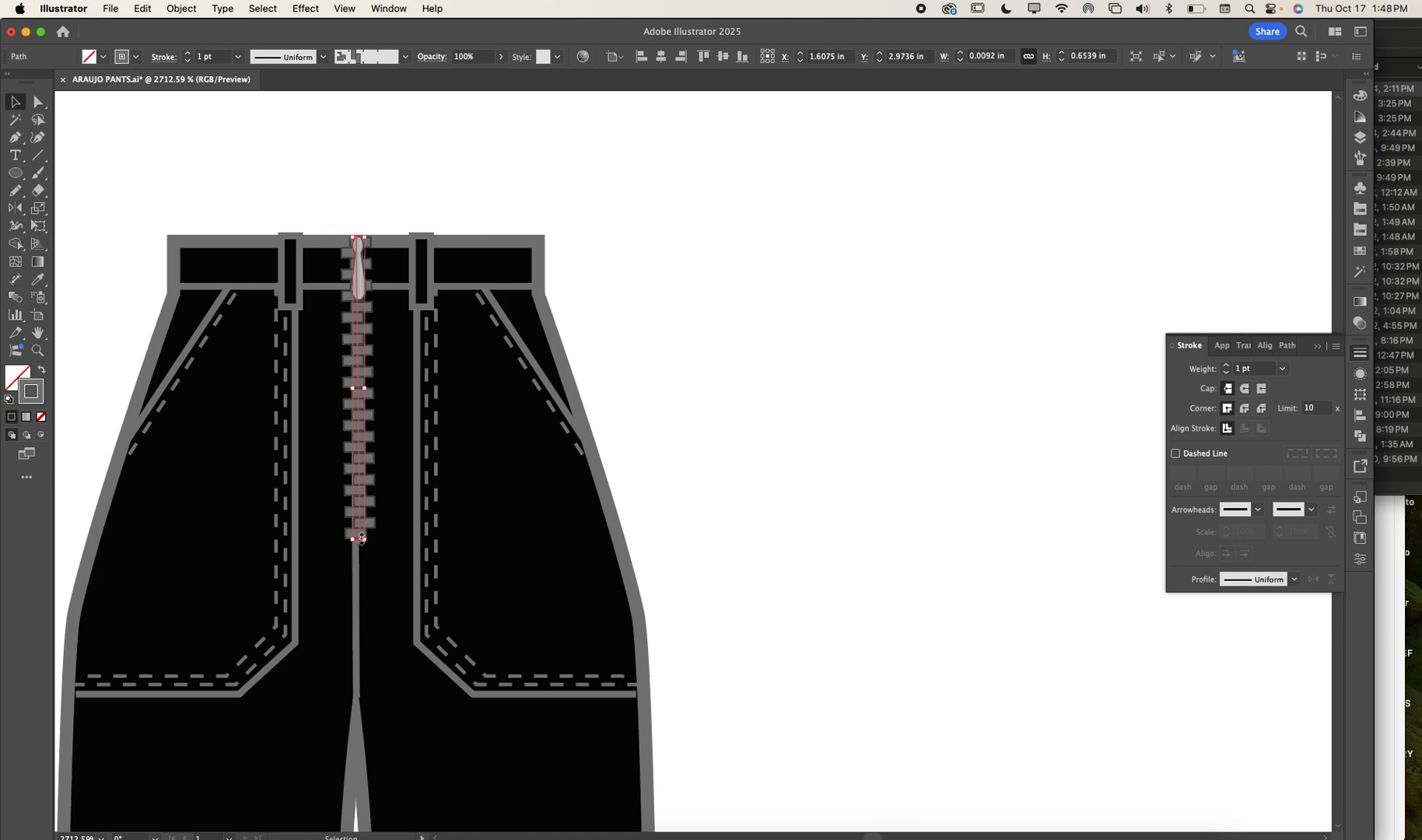
pyautogui.moveTo(365, 539)
pyautogui.mouseDown()
pyautogui.moveTo(356, 527)
pyautogui.moveTo(358, 538)
pyautogui.mouseUp()
pyautogui.press('a')
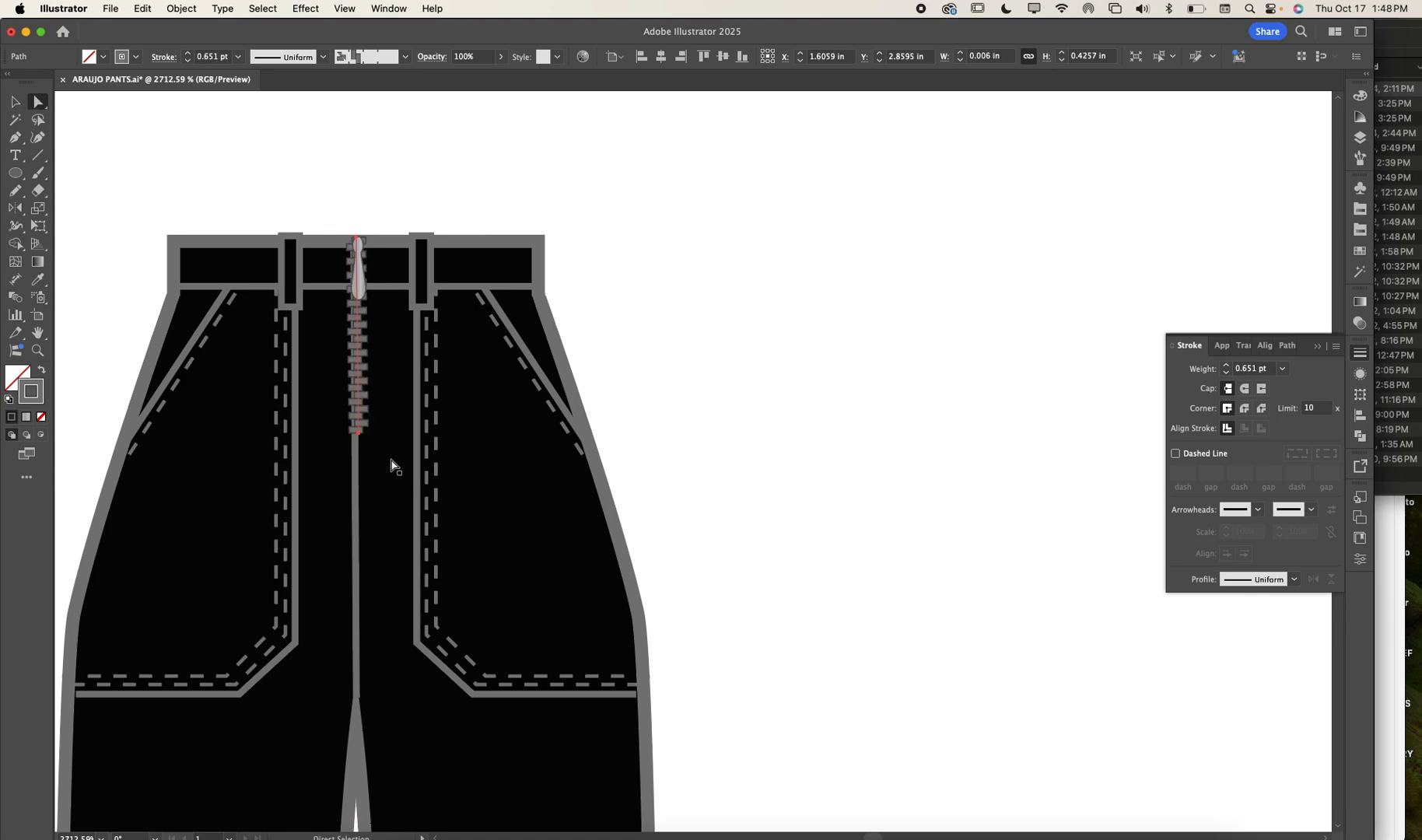
pyautogui.moveTo(359, 439); pyautogui.dragTo(361, 508)
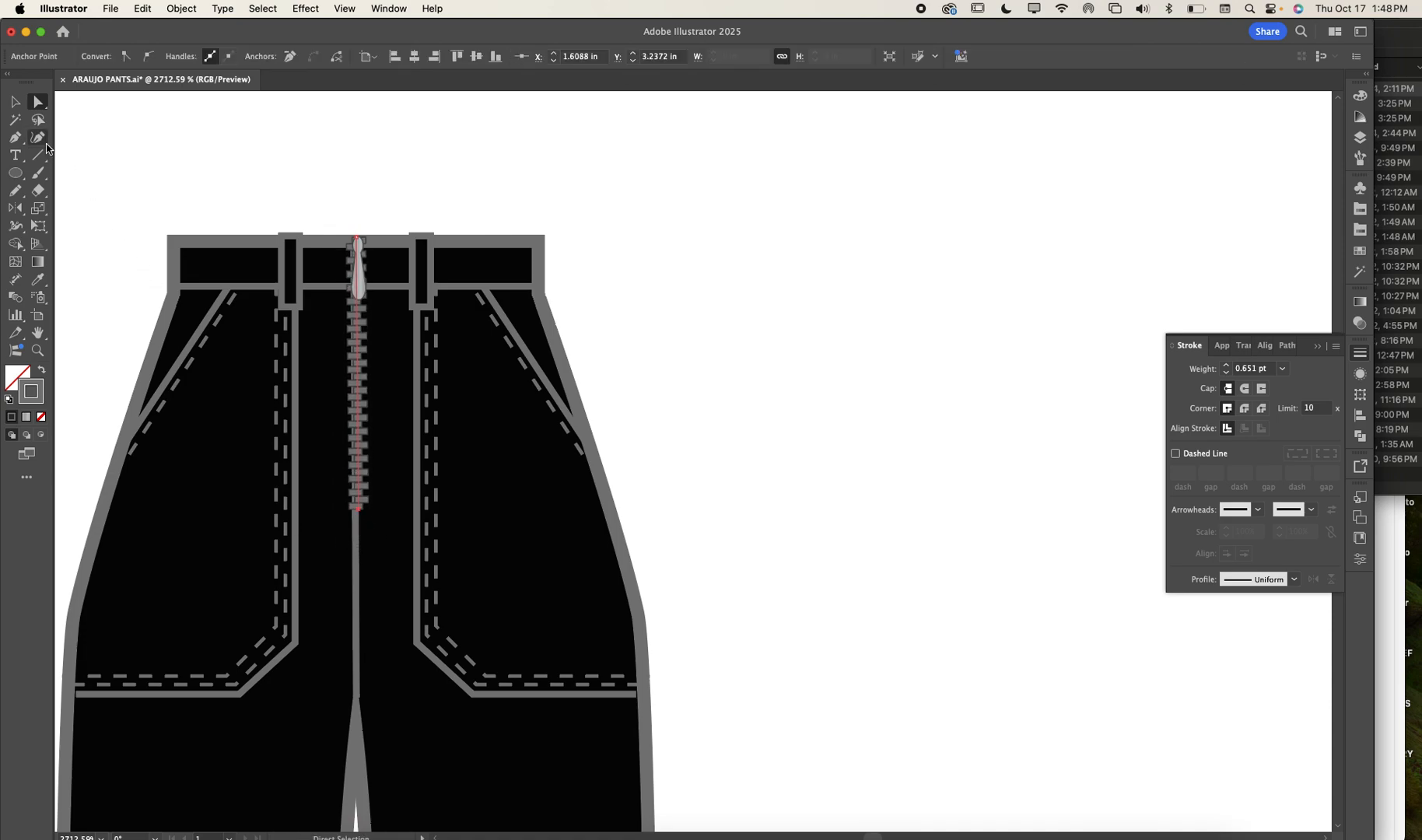
# Turn off Scale Strokes & Effects and scale the zipper path down to about 0.52 in long
pyautogui.doubleClick(39, 216)
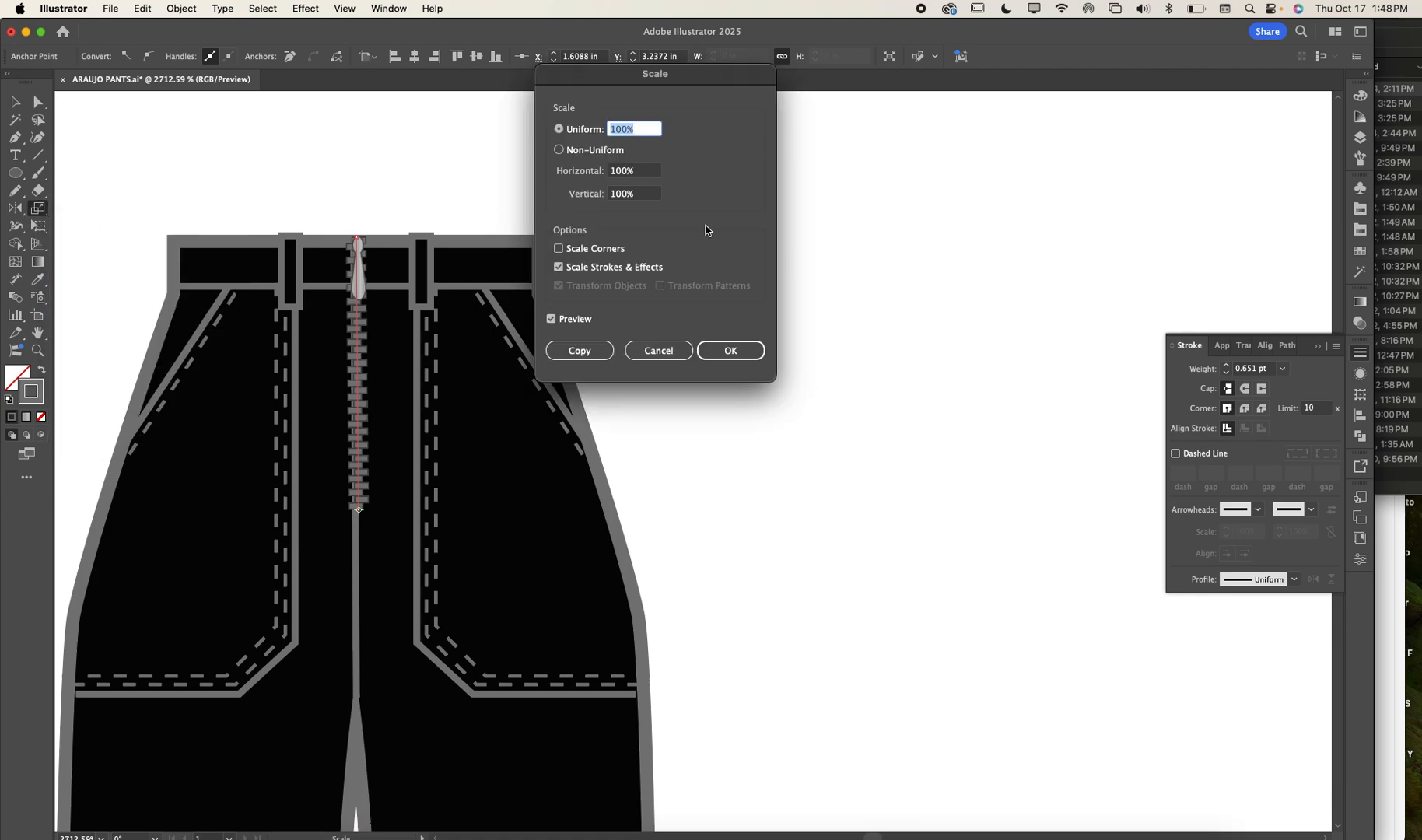
pyautogui.click(607, 267)
pyautogui.click(739, 349)
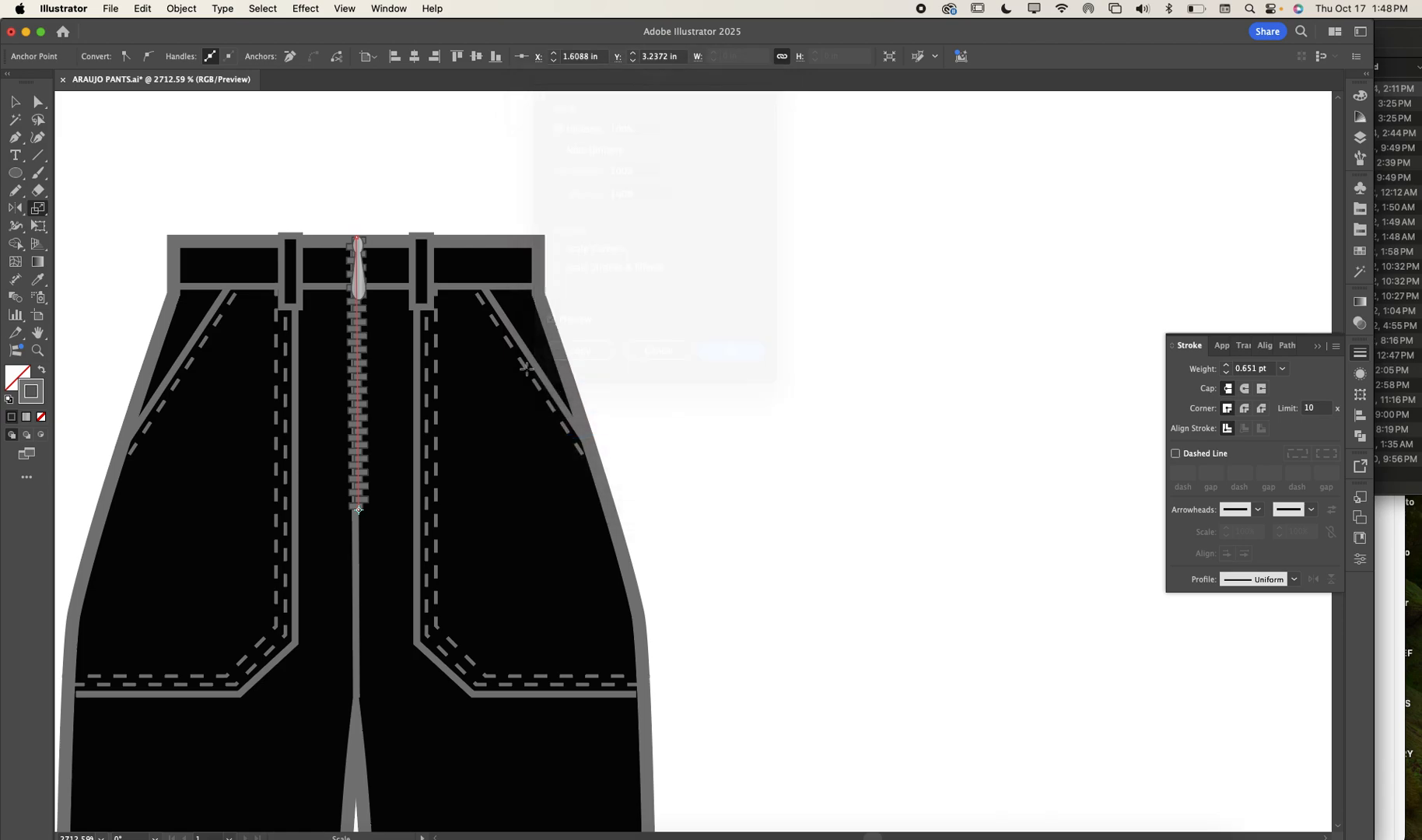
pyautogui.press('v')
pyautogui.moveTo(362, 510); pyautogui.dragTo(449, 642)
pyautogui.press('super+z')
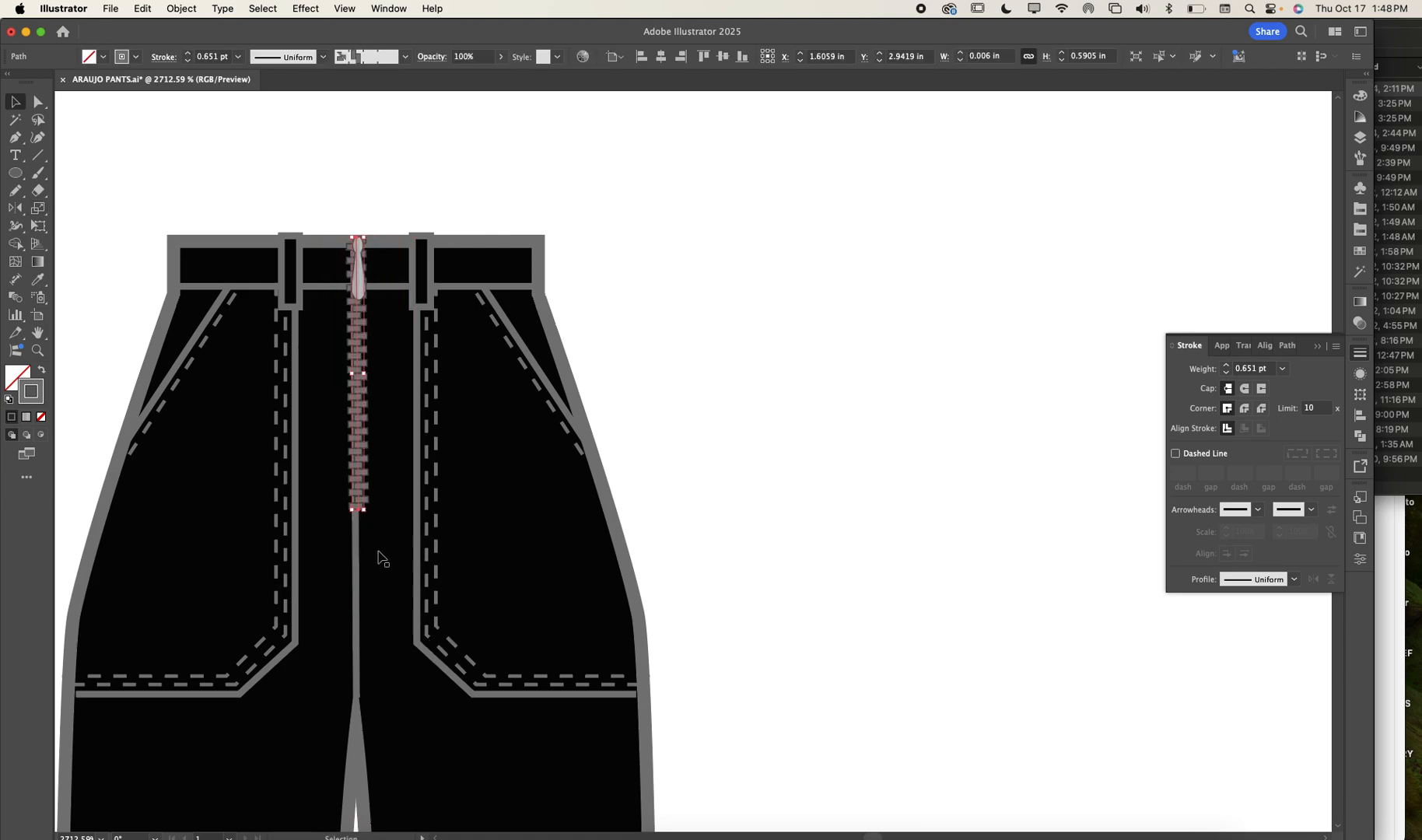
pyautogui.moveTo(364, 510); pyautogui.dragTo(363, 478)
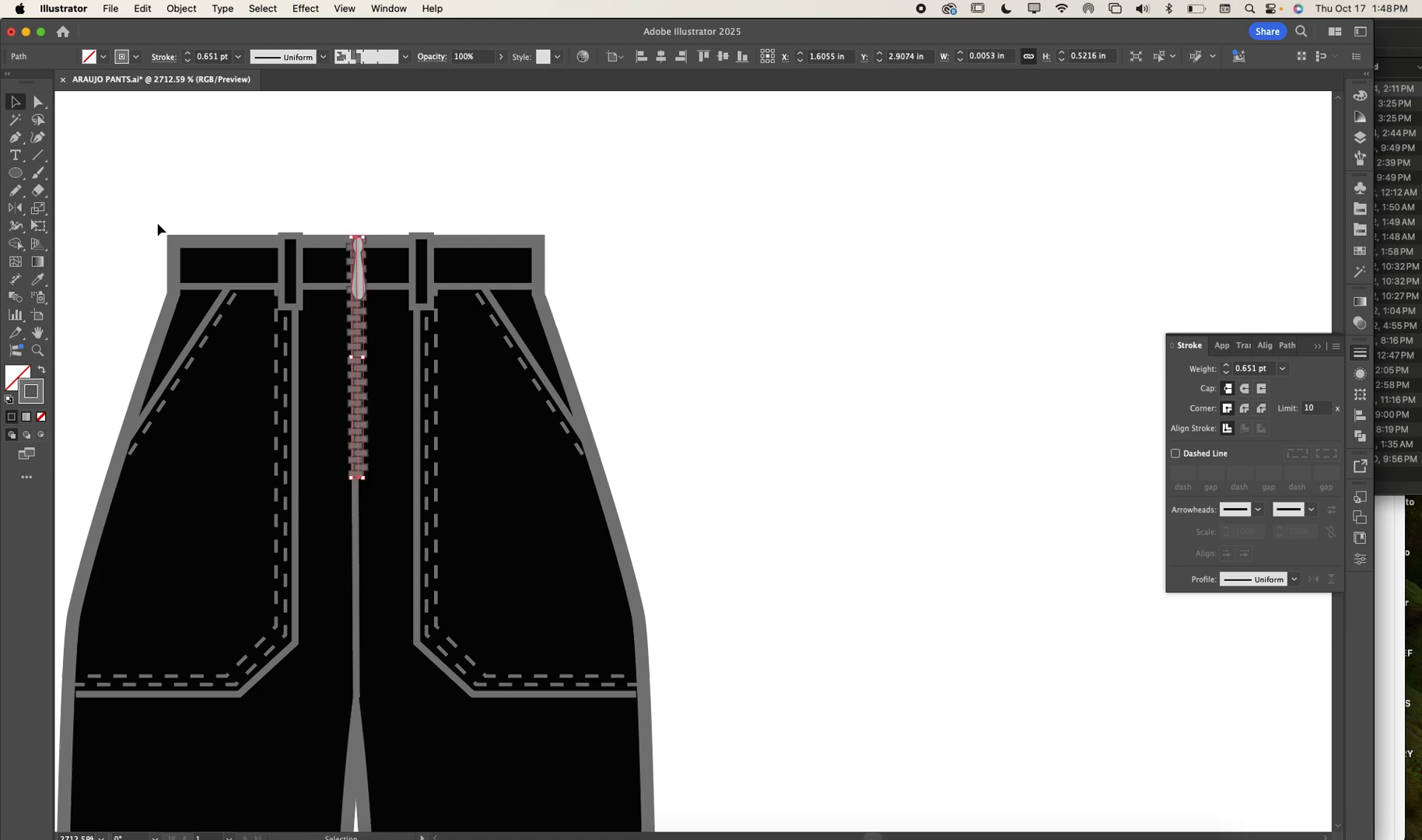
# Turn Scale Strokes & Effects back on in the Scale options
pyautogui.doubleClick(38, 208)
pyautogui.click(653, 268)
pyautogui.click(730, 349)
# Shrink the zipper to a stroke of about 0.49 pt and pull its lower end down along the center front seam
pyautogui.press('v')
pyautogui.click(360, 475)
pyautogui.moveTo(359, 473)
pyautogui.mouseDown()
pyautogui.moveTo(358, 558)
pyautogui.moveTo(363, 522)
pyautogui.mouseUp()
pyautogui.press('a')
pyautogui.click(358, 465)
pyautogui.click(711, 318)
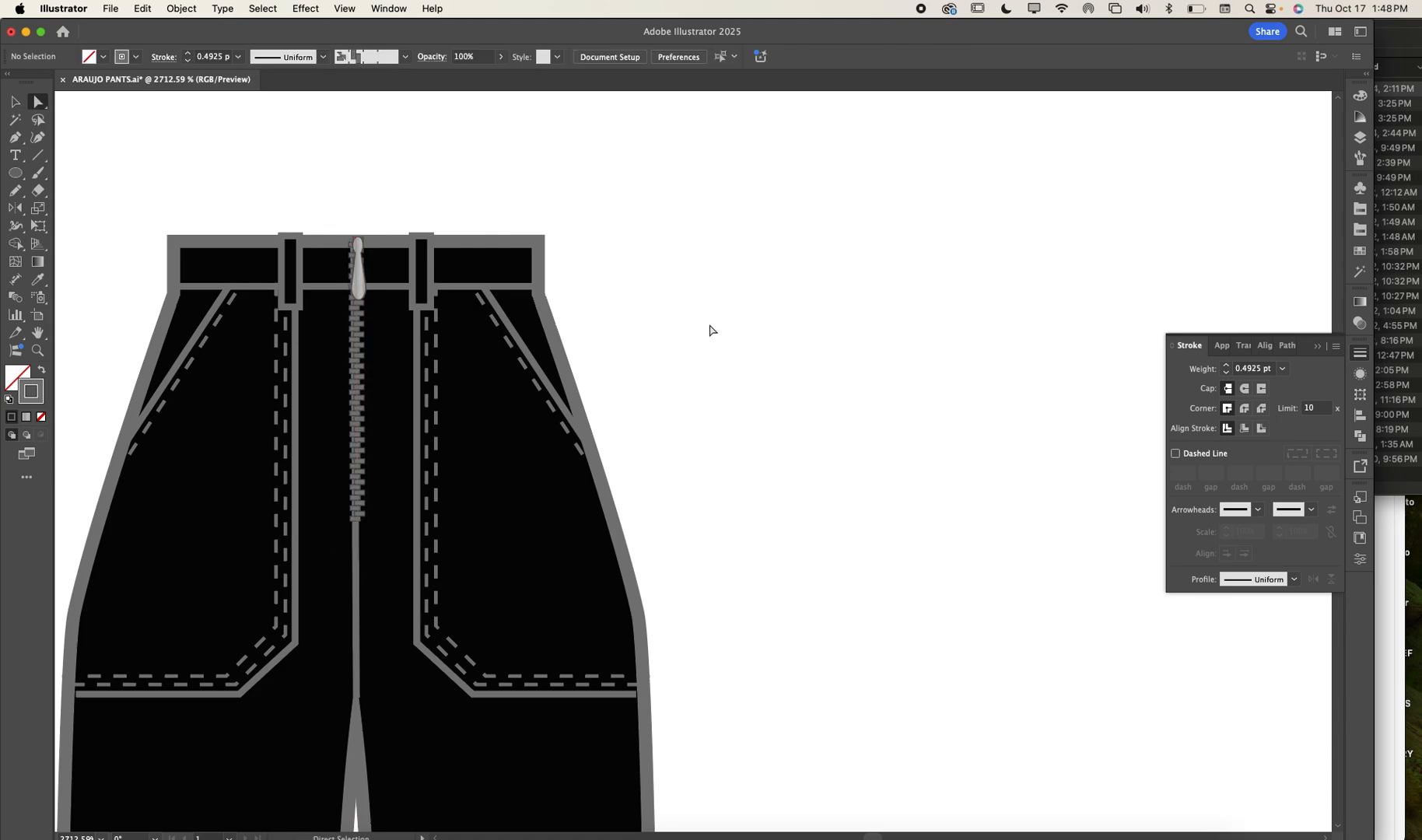
# Draw a closed four-sided pocket outline about 0.32 by 0.74 in against the left leg's side seam with the Pen tool
pyautogui.scroll(-3, 709, 329)
pyautogui.scroll(-3, 707, 332)
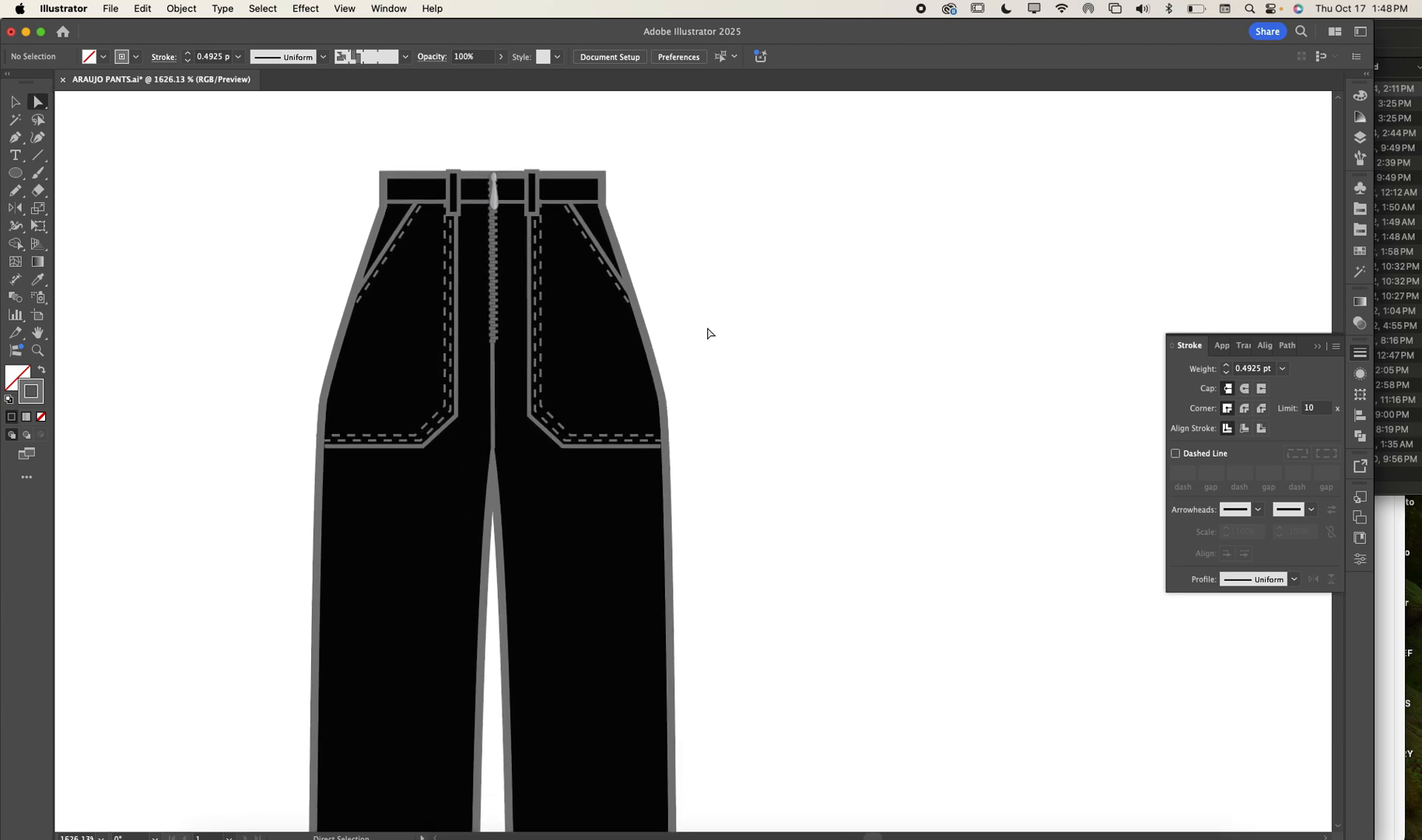
pyautogui.press('p')
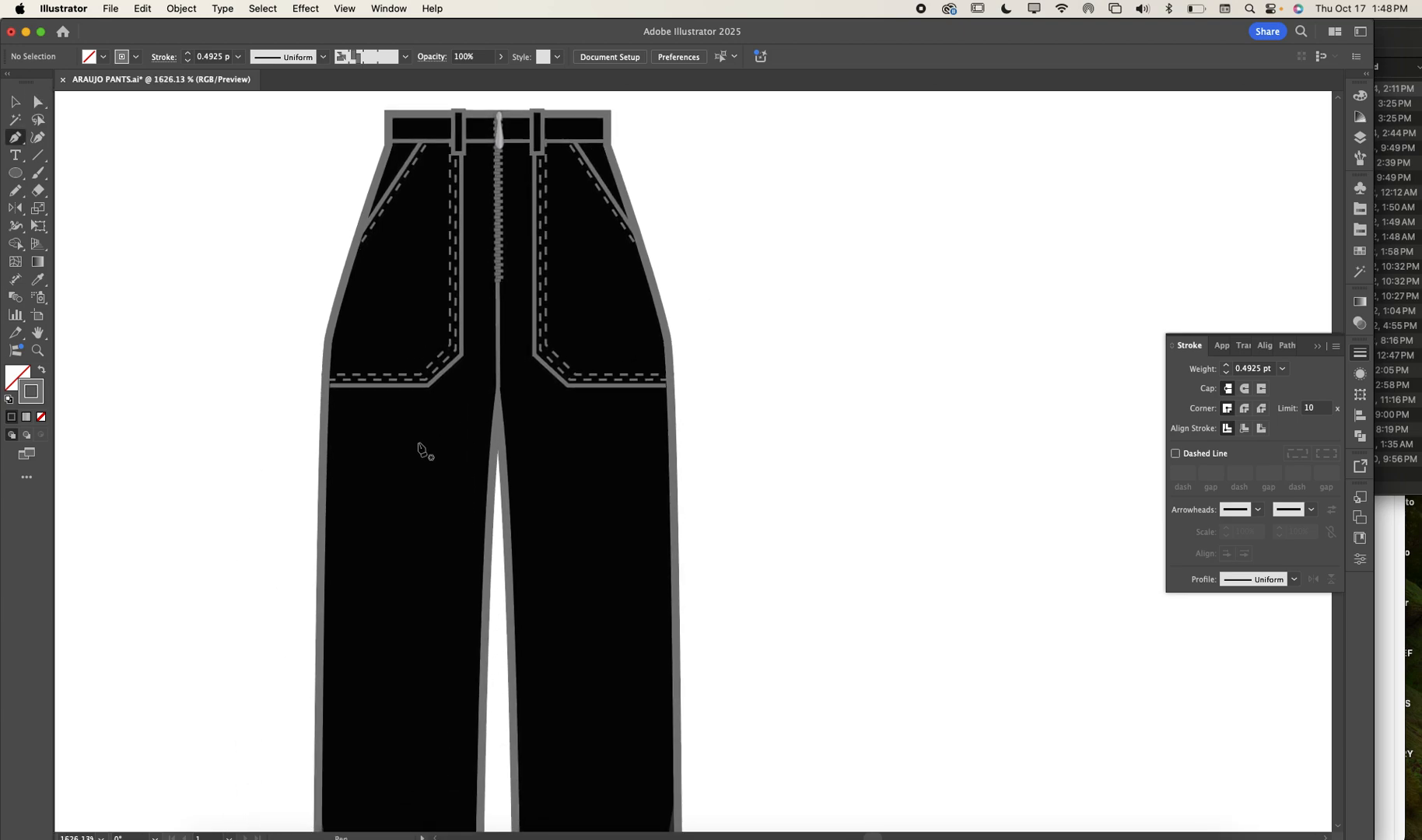
pyautogui.click(325, 514)
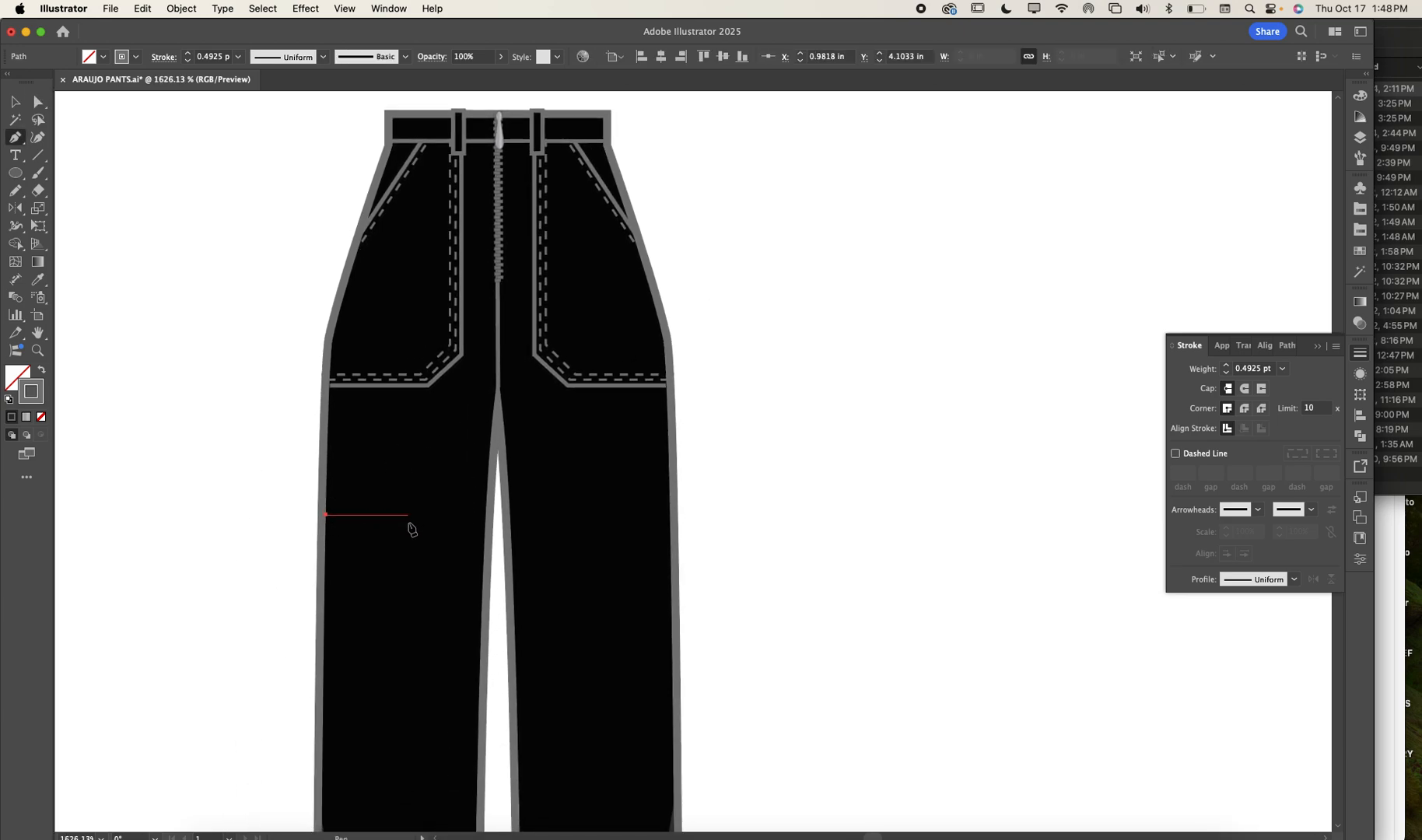
pyautogui.click(410, 514)
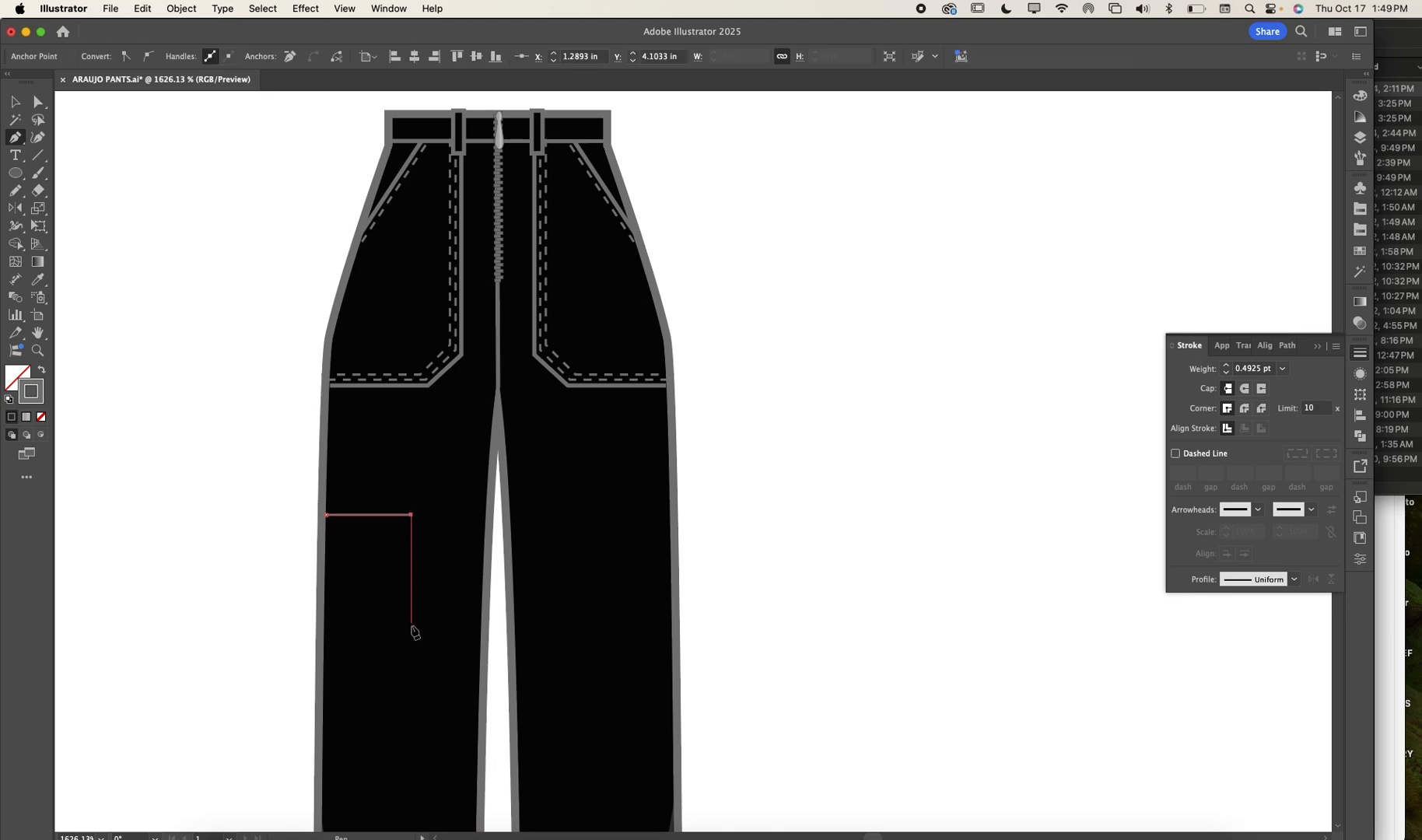
pyautogui.click(410, 720)
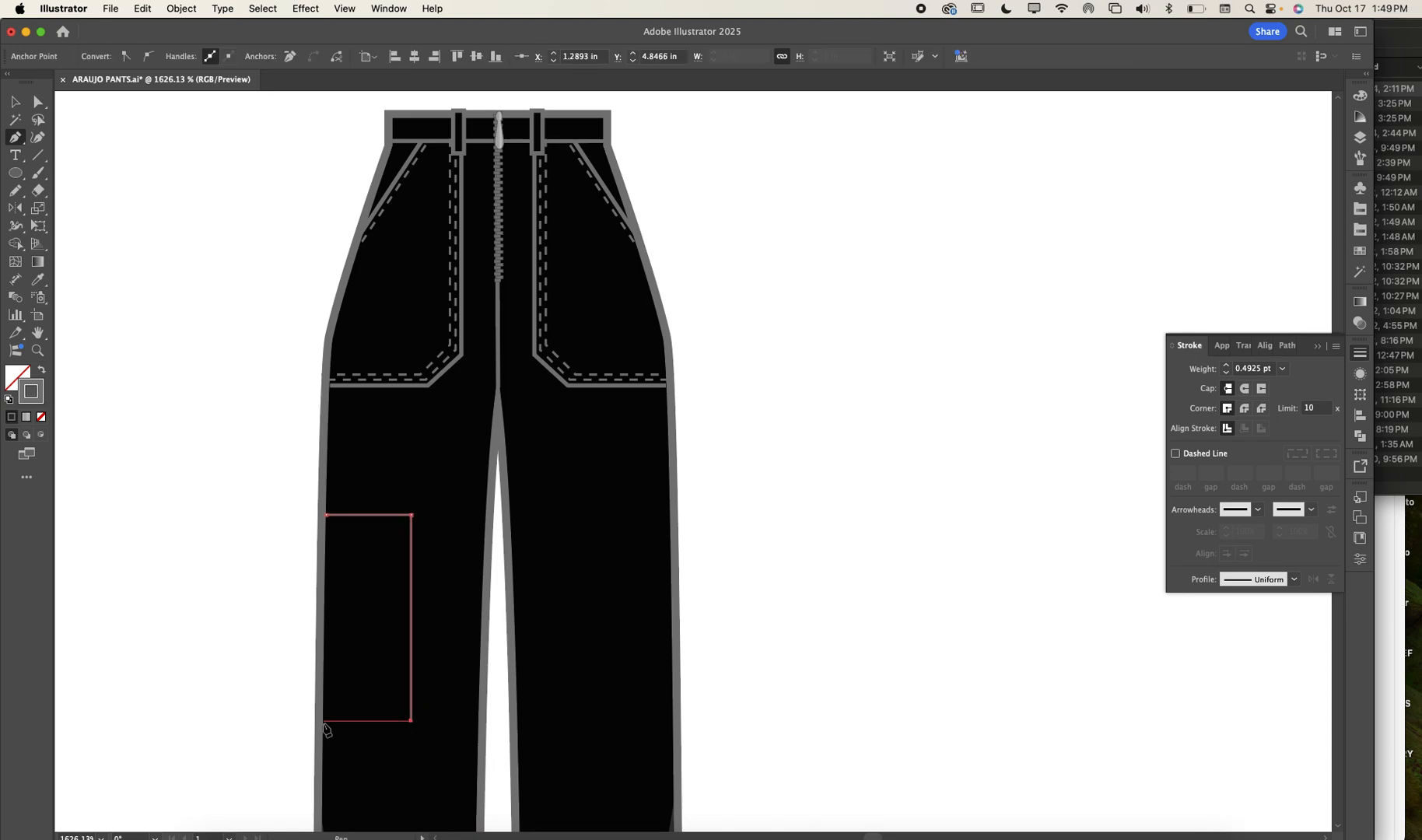
pyautogui.click(326, 515)
# Shift the pocket outline's two outer corners outward past the side seam, making the shape about 0.37 in wide
pyautogui.press('a')
pyautogui.click(326, 515)
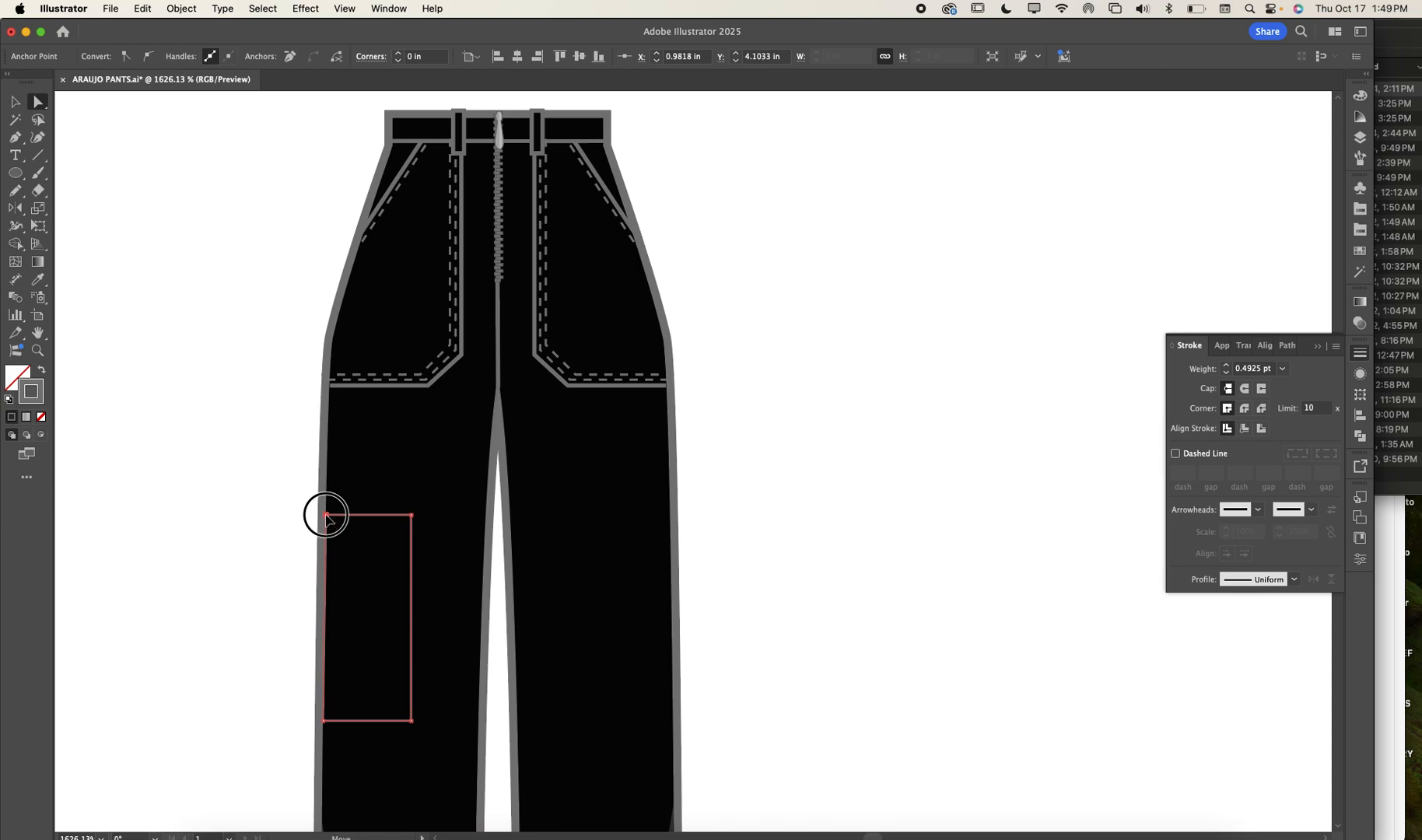
pyautogui.click(326, 722)
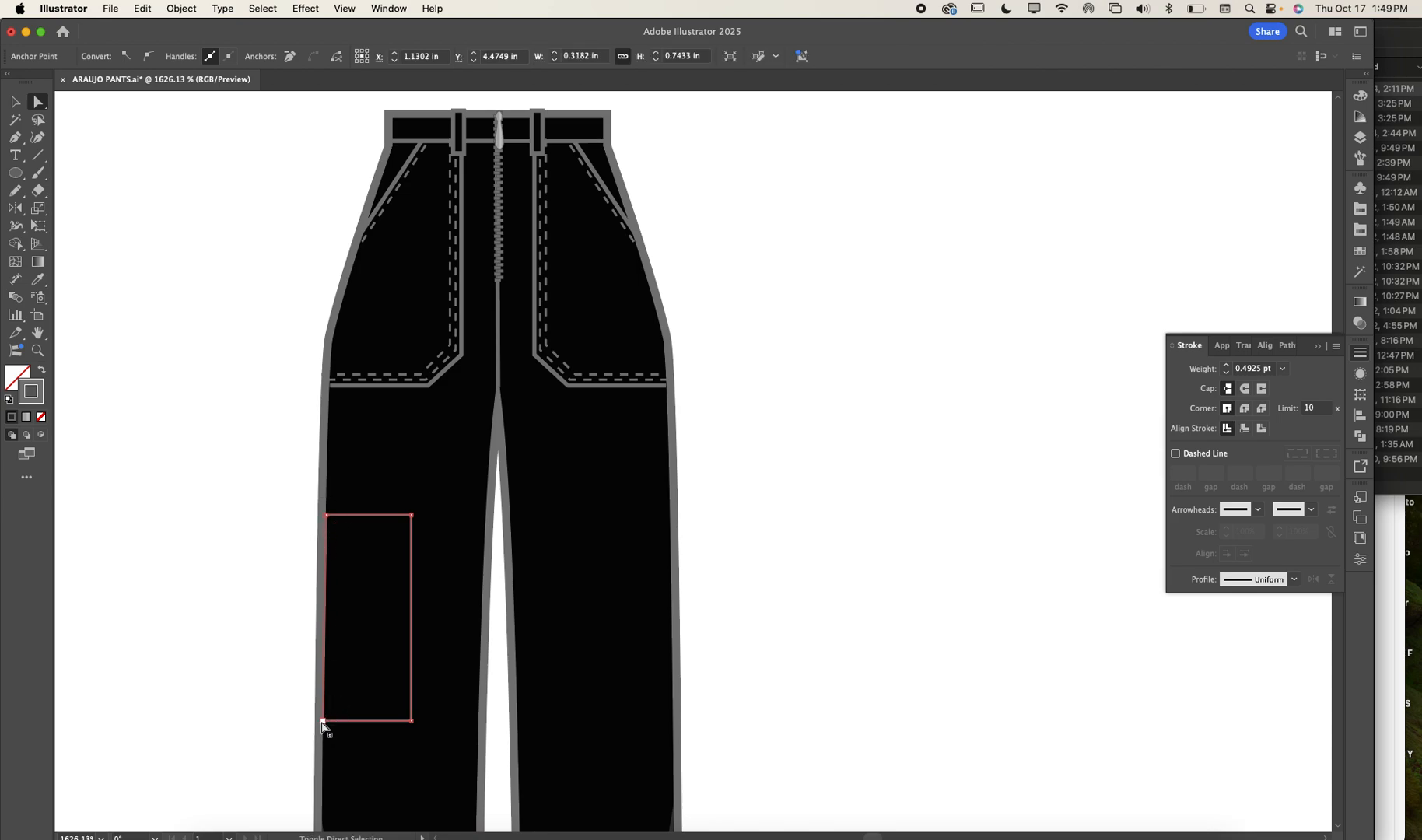
pyautogui.keyDown('shift'); pyautogui.click(322, 723); pyautogui.keyUp('shift')
pyautogui.press('Left')
pyautogui.press('Left')
pyautogui.press('Right')
pyautogui.press('Right')
pyautogui.click(325, 721)
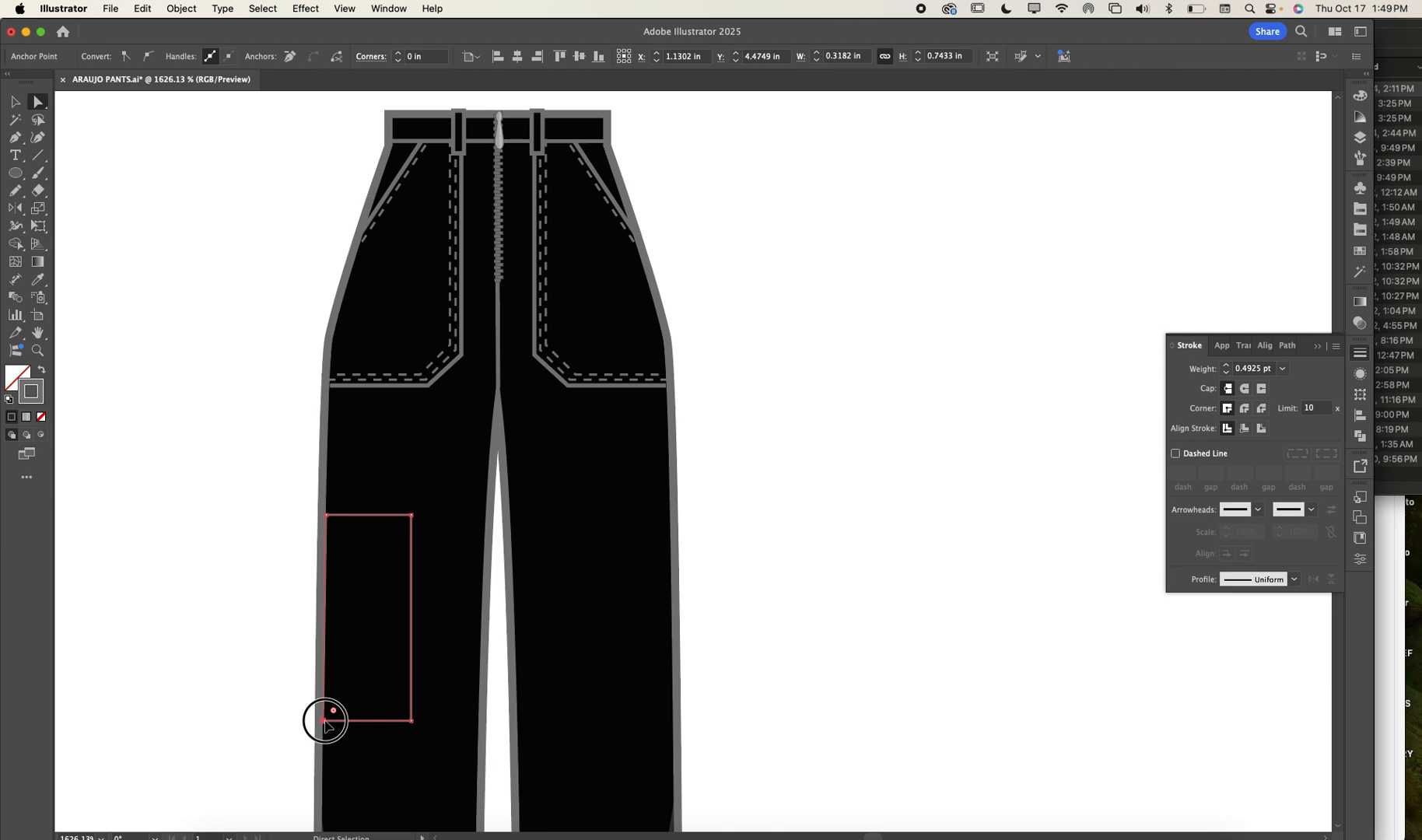
pyautogui.keyDown('shift'); pyautogui.click(326, 515); pyautogui.keyUp('shift')
pyautogui.press('Left')
pyautogui.press('Left')
pyautogui.press('Left')
pyautogui.press('Left')
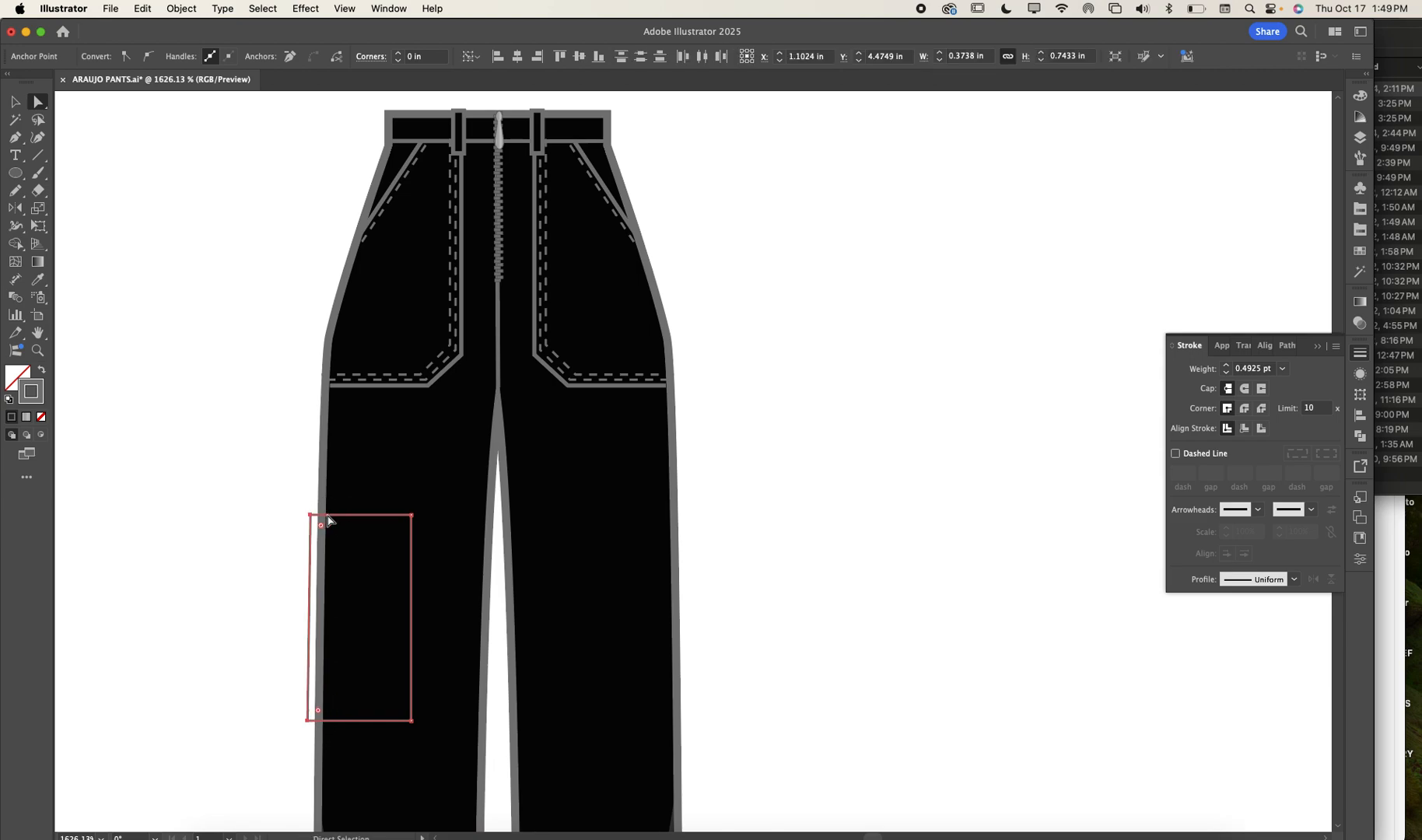
# Copy the pants' black fill and grey stroke onto the pocket outline and set its stroke weight to 1 pt
pyautogui.press('i')
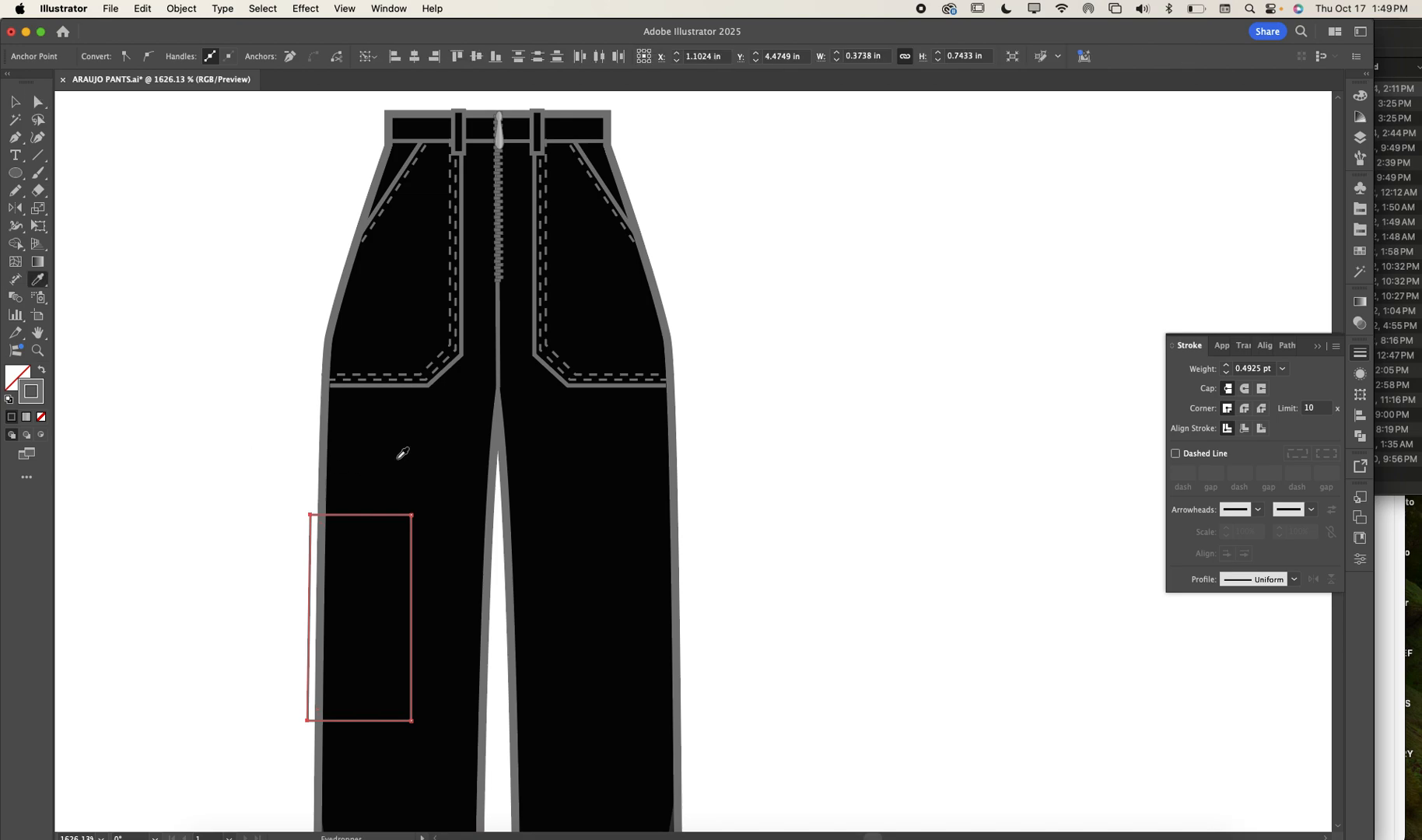
pyautogui.click(417, 453)
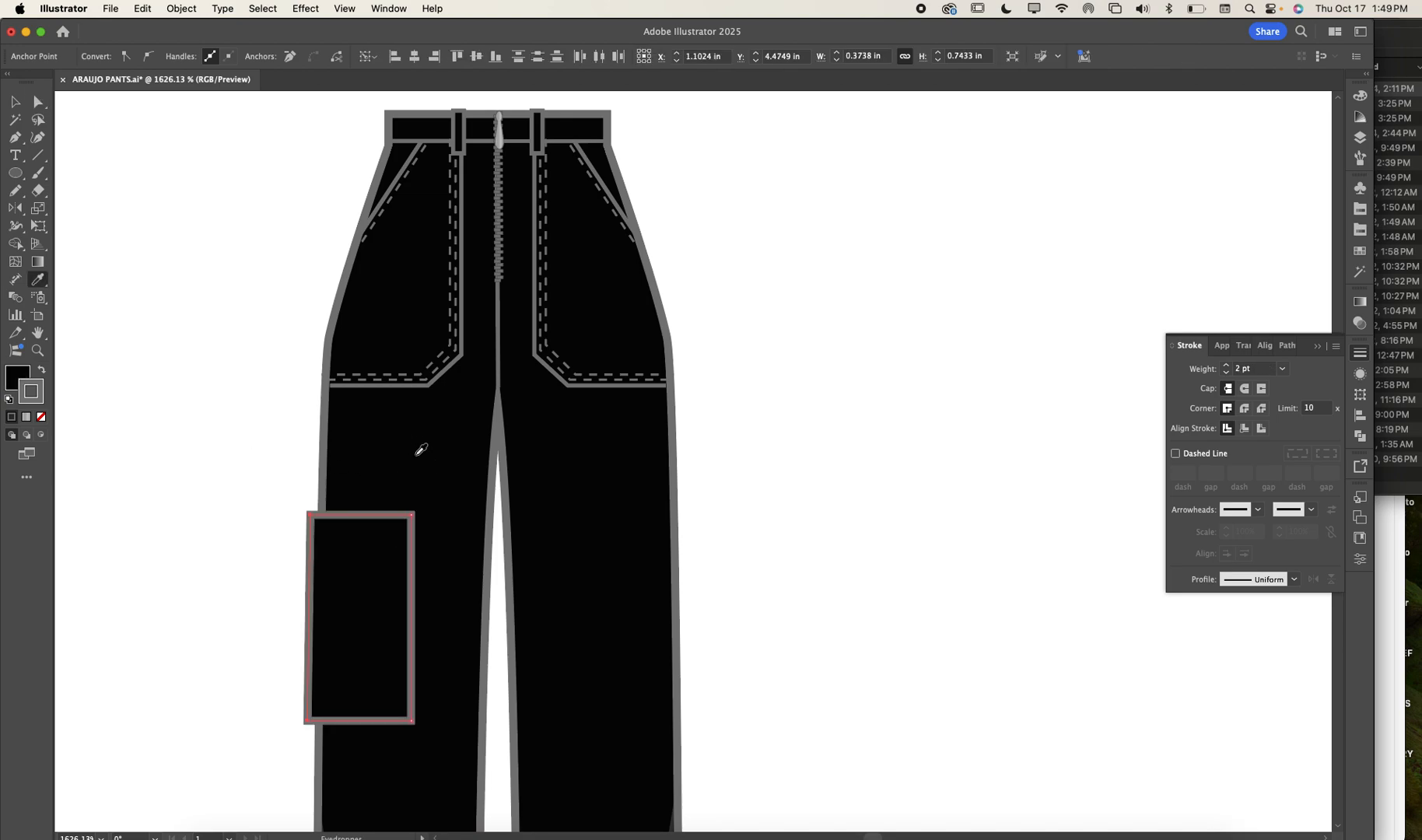
pyautogui.click(1288, 372)
pyautogui.click(1295, 354)
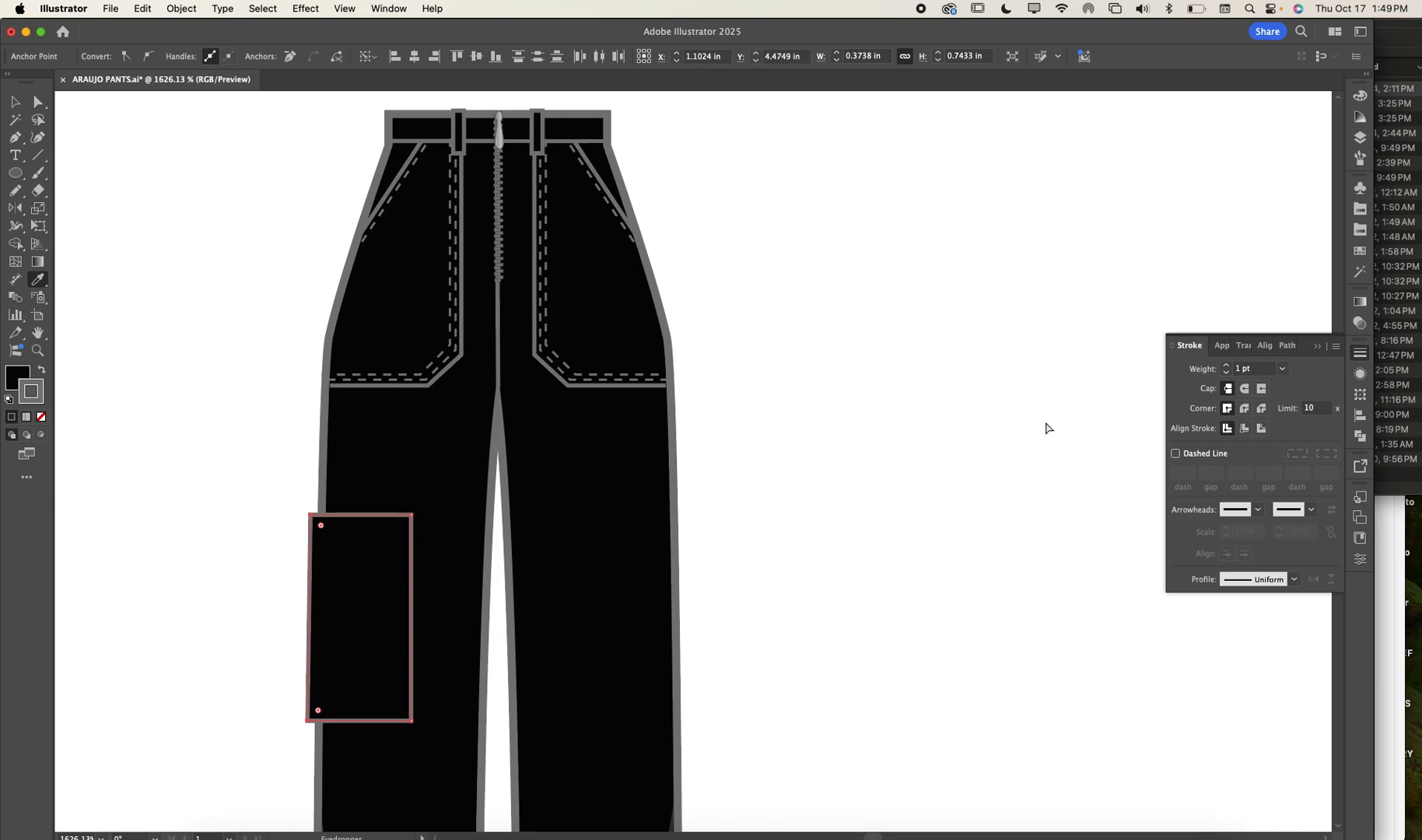
pyautogui.press('super+shift+a')
# Draw a straight horizontal line about 0.37 in long across the upper part of the leg pocket with the Pen tool
pyautogui.press('p')
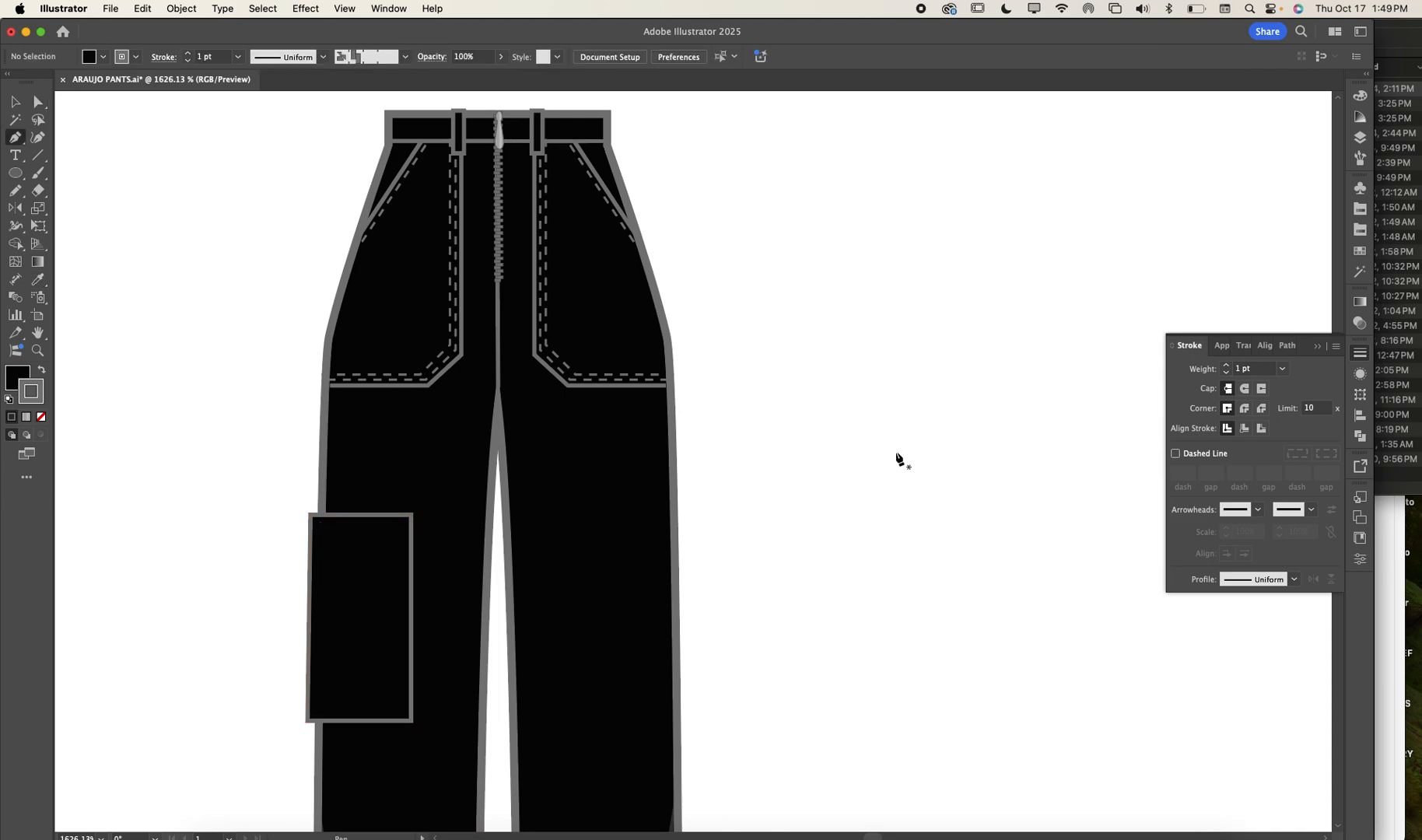
pyautogui.click(309, 555)
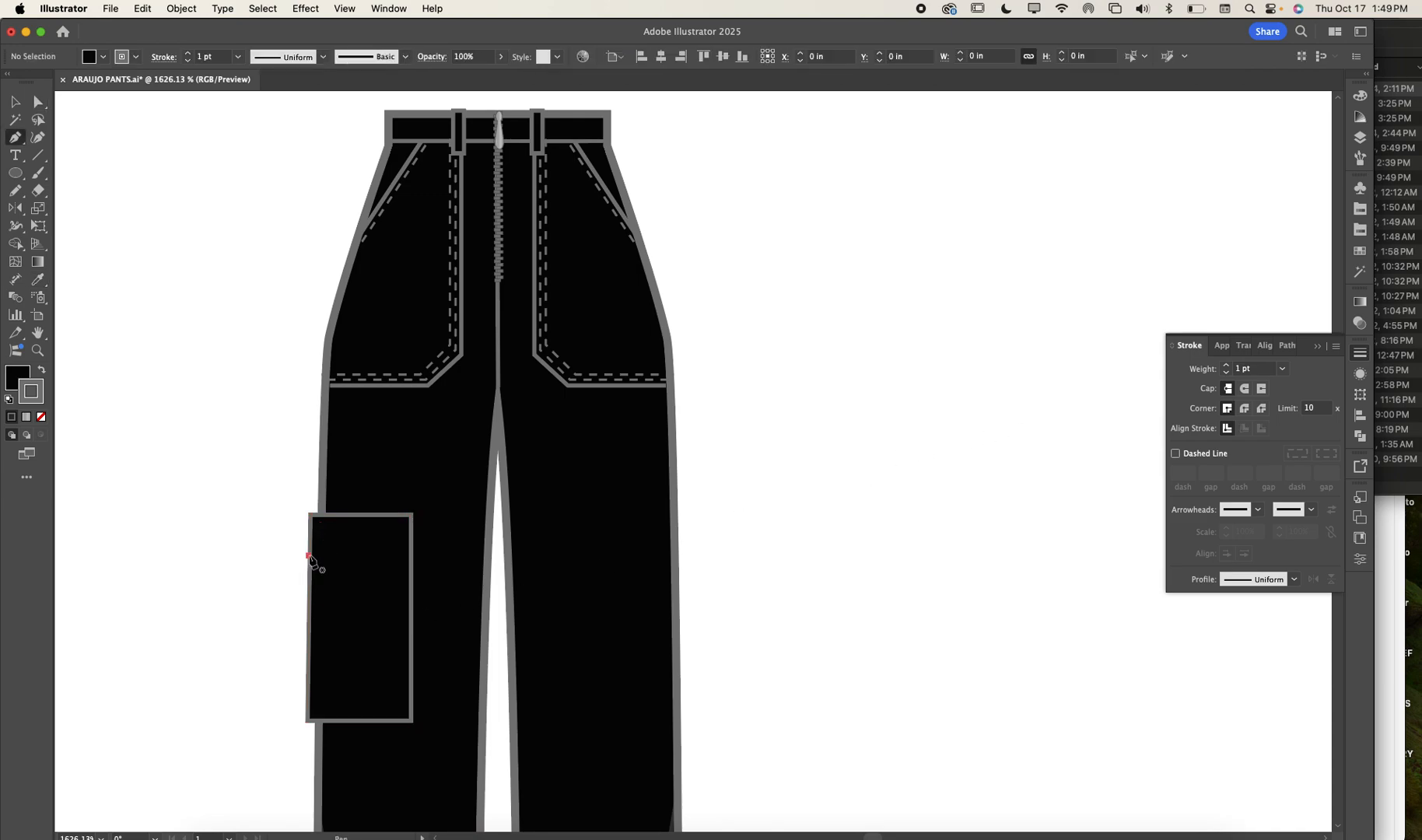
pyautogui.click(410, 556)
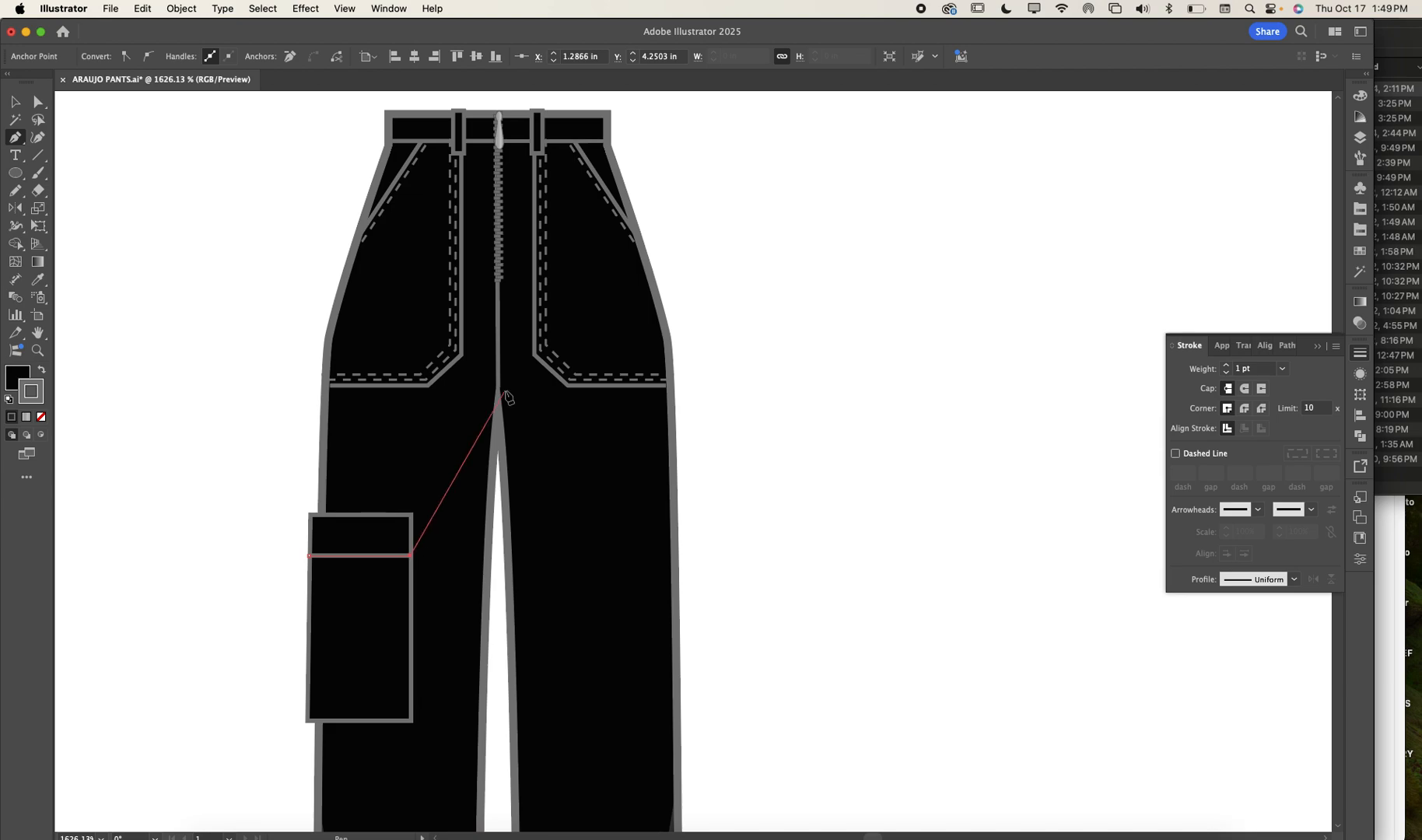
# Apply the zipper teeth pattern brush to the pocket line and shrink it to a 0.375 pt stroke inside the pocket's edges
pyautogui.press('i')
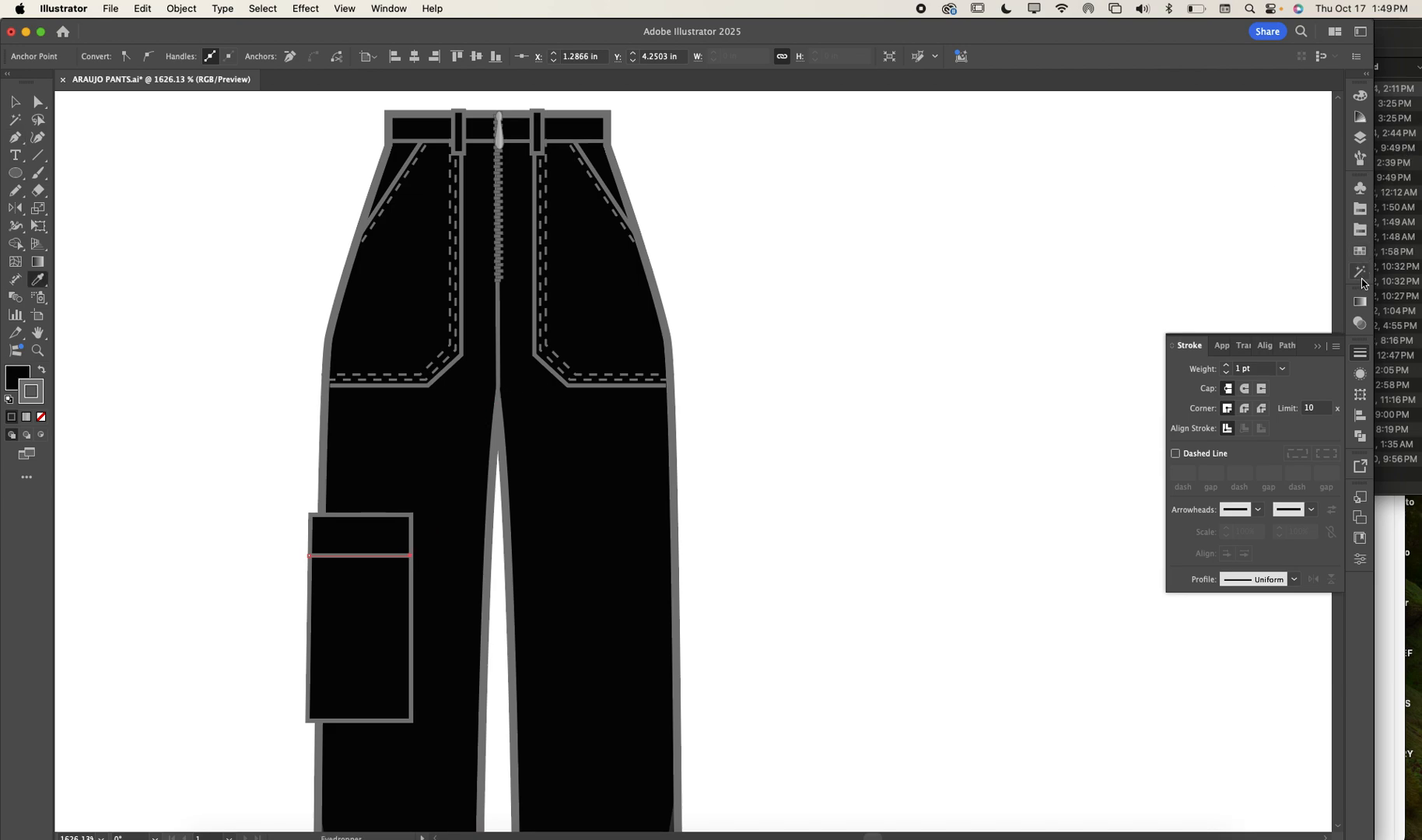
pyautogui.click(1359, 164)
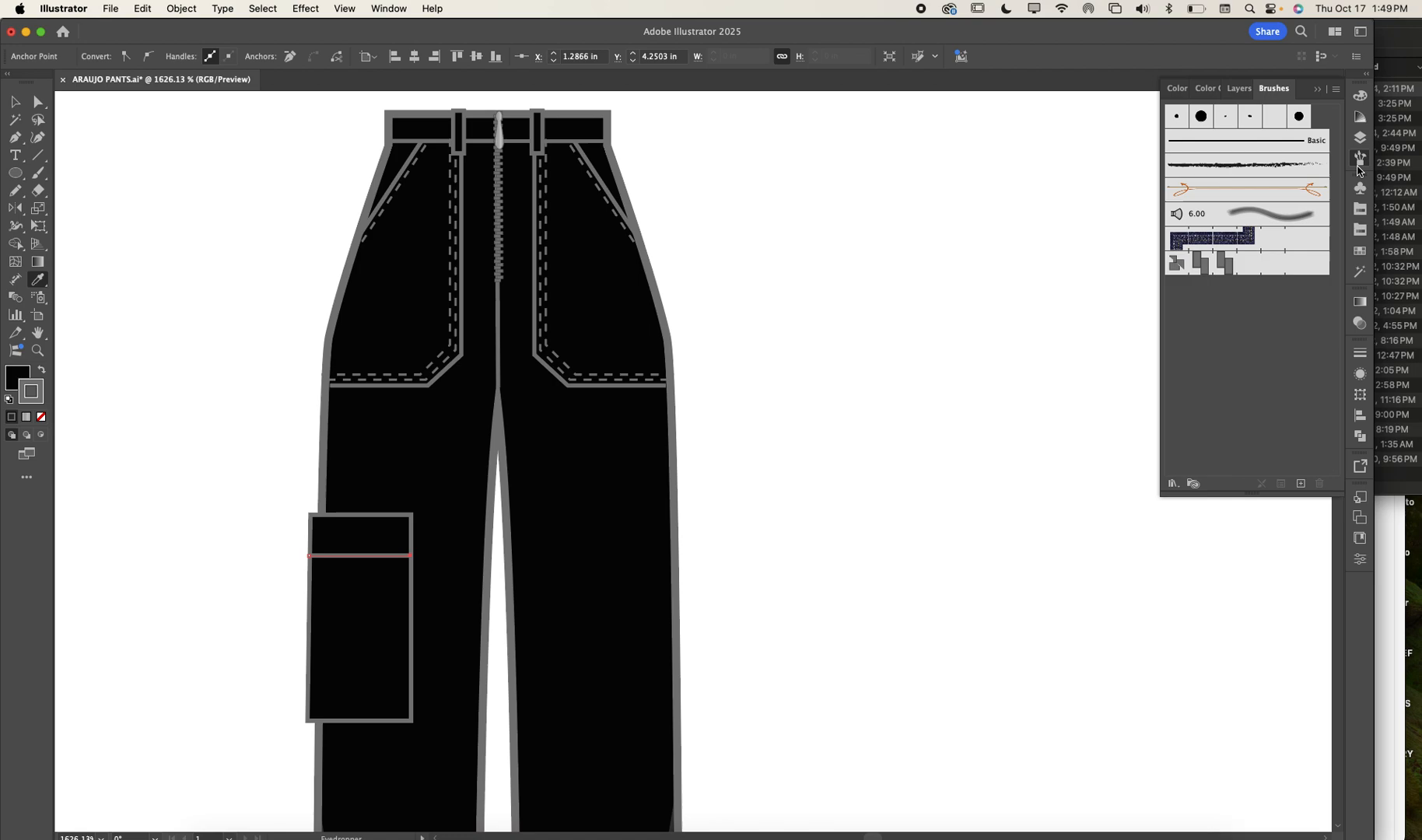
pyautogui.click(1258, 268)
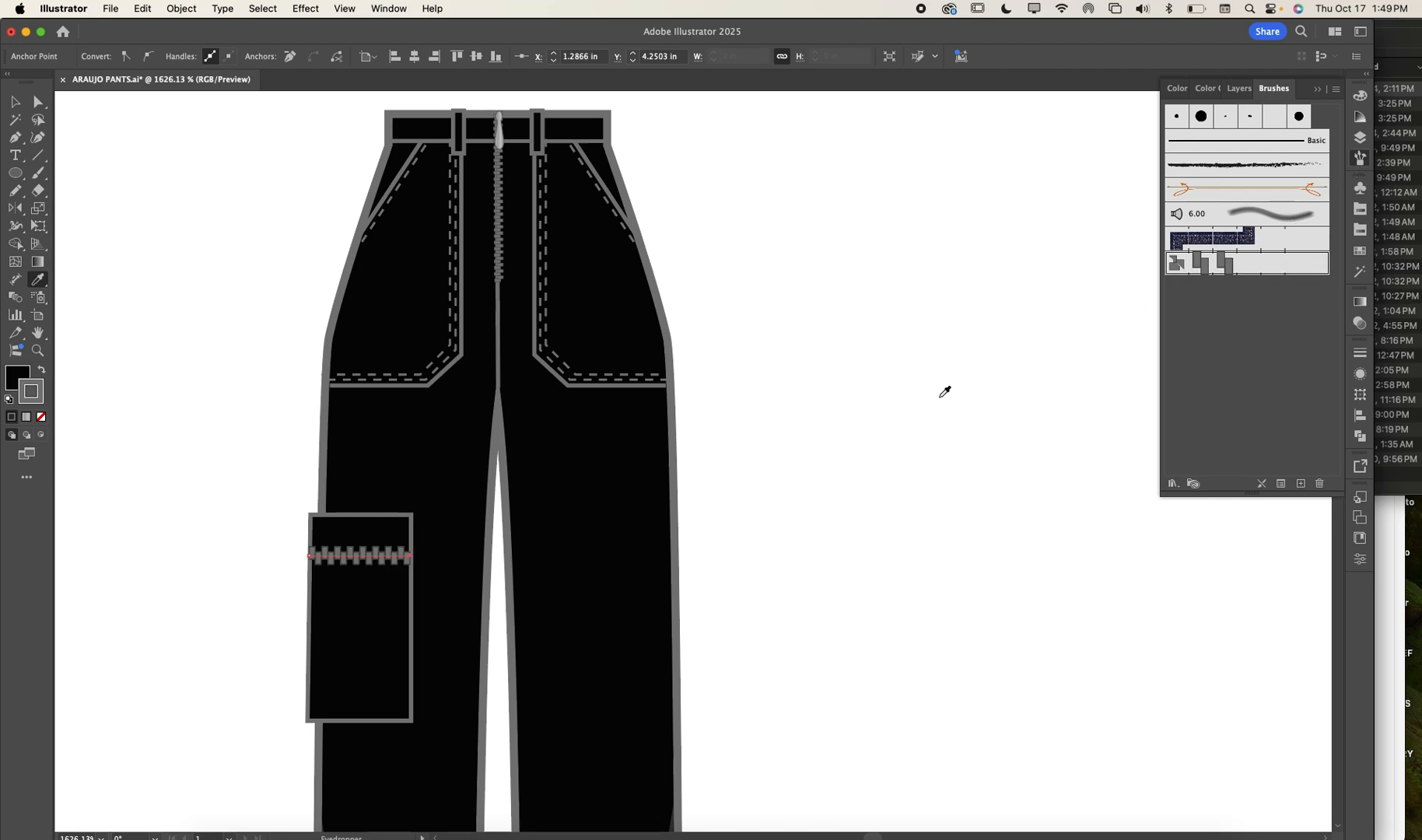
pyautogui.press('v')
pyautogui.moveTo(414, 553)
pyautogui.mouseDown()
pyautogui.moveTo(345, 553)
pyautogui.moveTo(408, 555)
pyautogui.mouseUp()
pyautogui.press('a')
pyautogui.click(682, 532)
# Draw a thin 0.375 pt horizontal line just above the pocket zipper and place a copy of it just below the zipper
pyautogui.press('p')
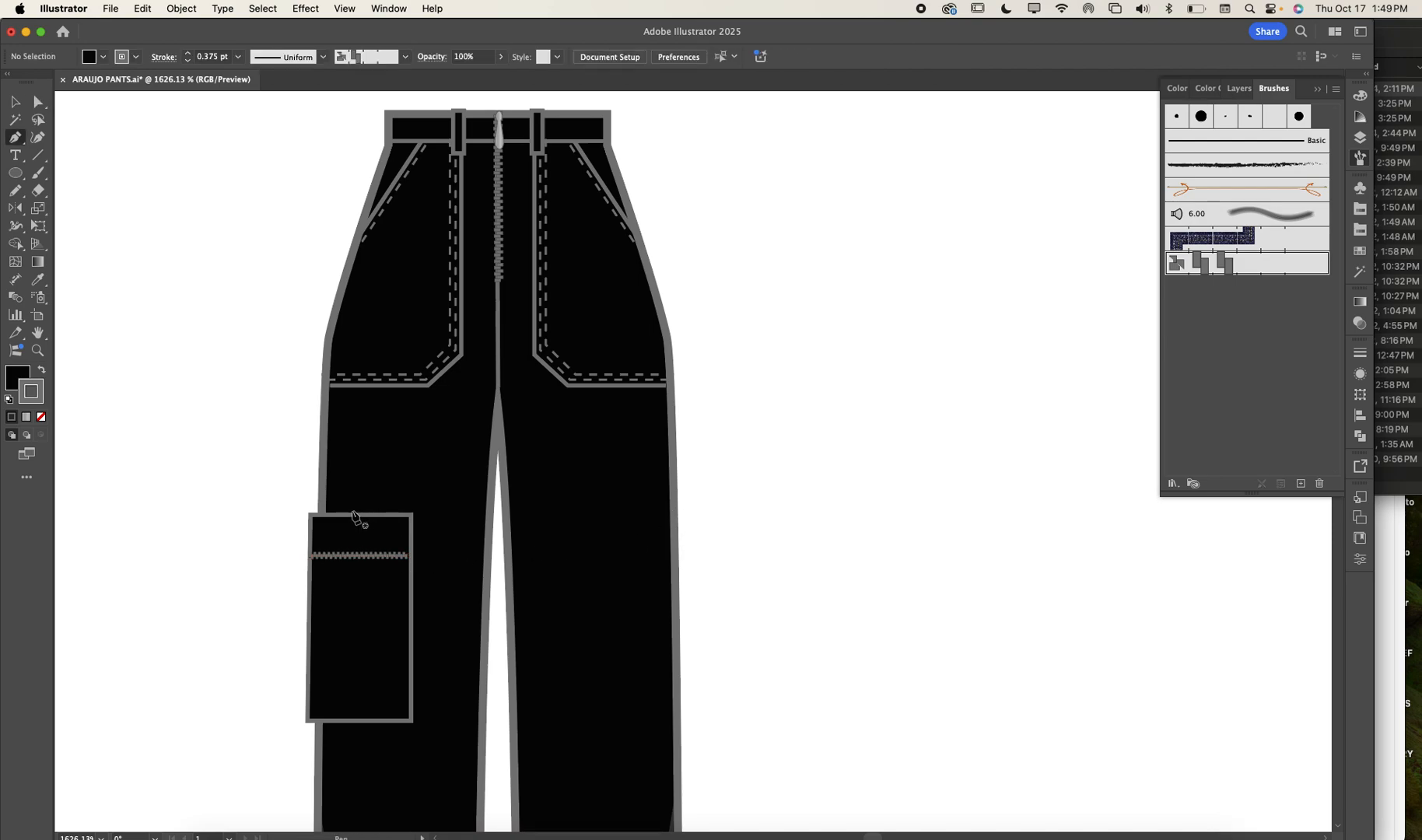
pyautogui.click(312, 541)
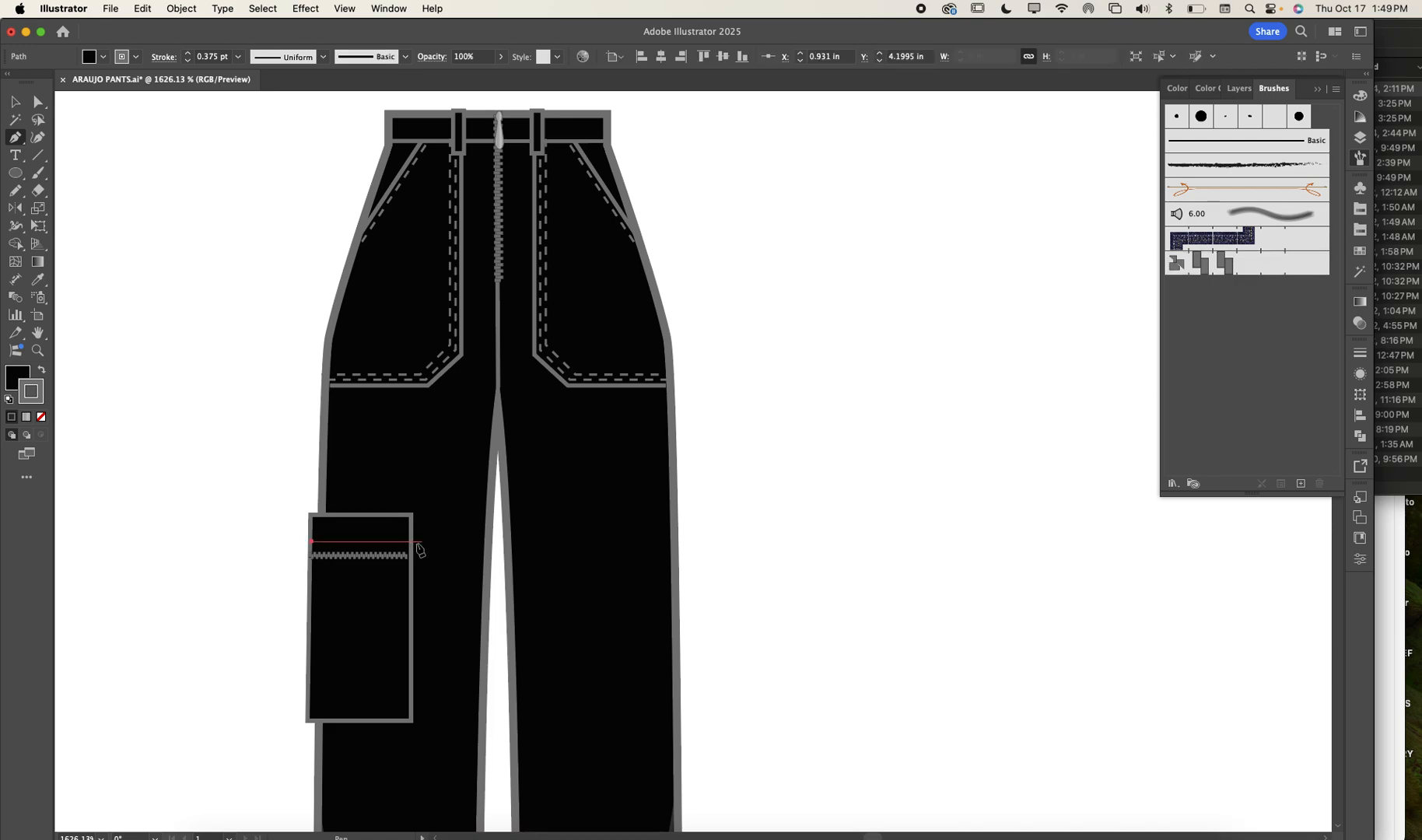
pyautogui.click(410, 542)
pyautogui.press('v')
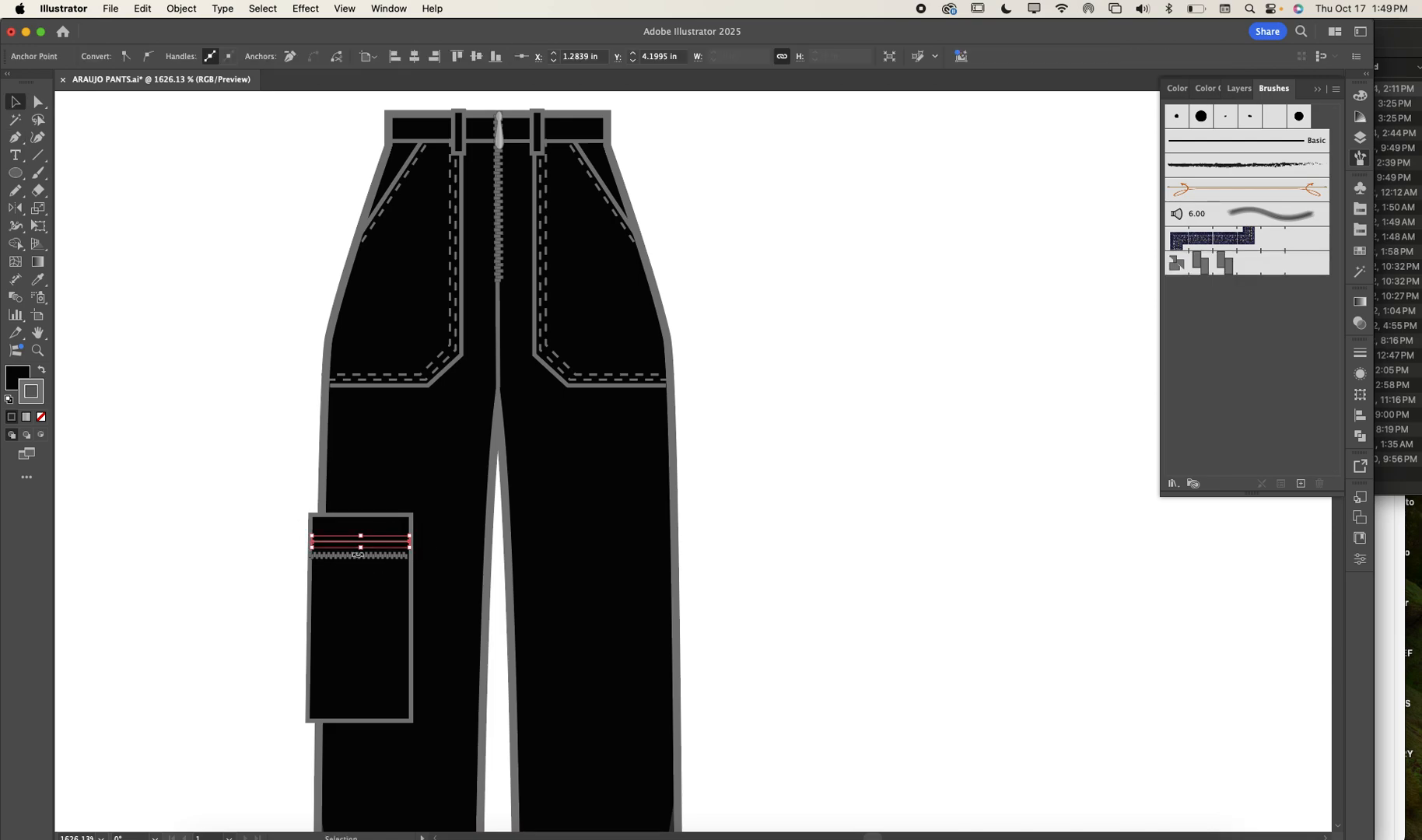
pyautogui.moveTo(377, 542); pyautogui.dragTo(381, 575)
pyautogui.press('a')
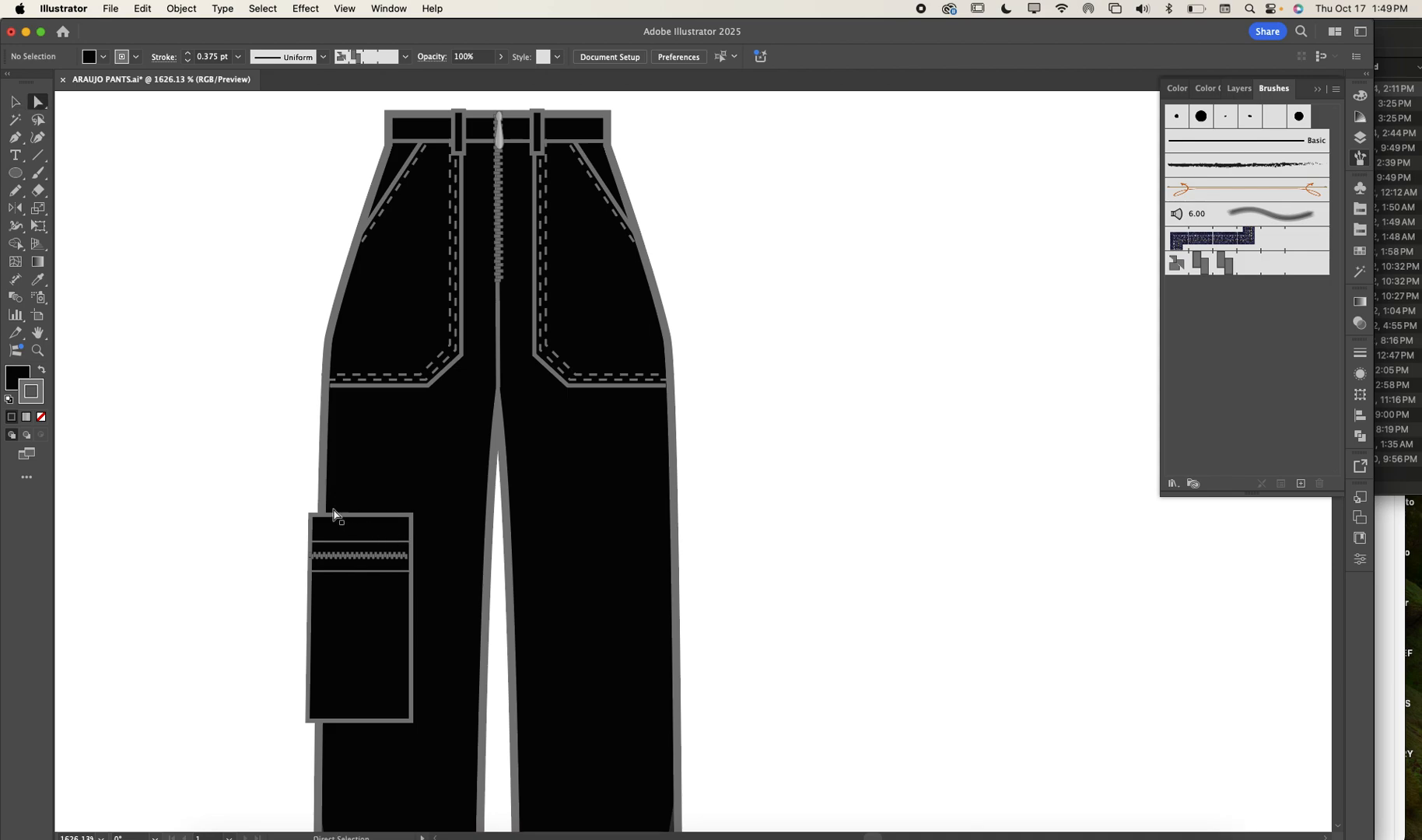
# Slightly round the leg pocket's two outer corners beyond the side seam
pyautogui.click(309, 514)
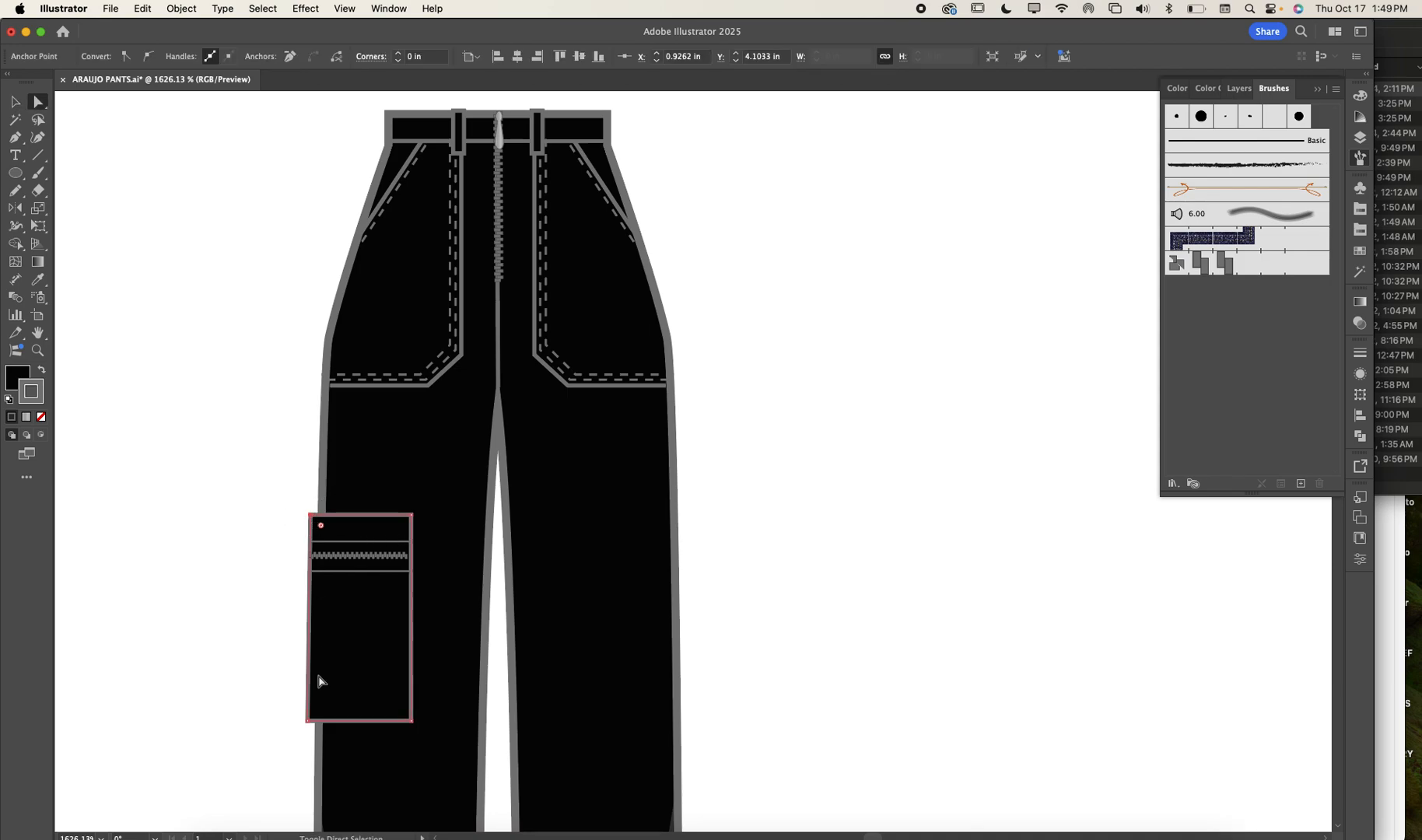
pyautogui.click(310, 722)
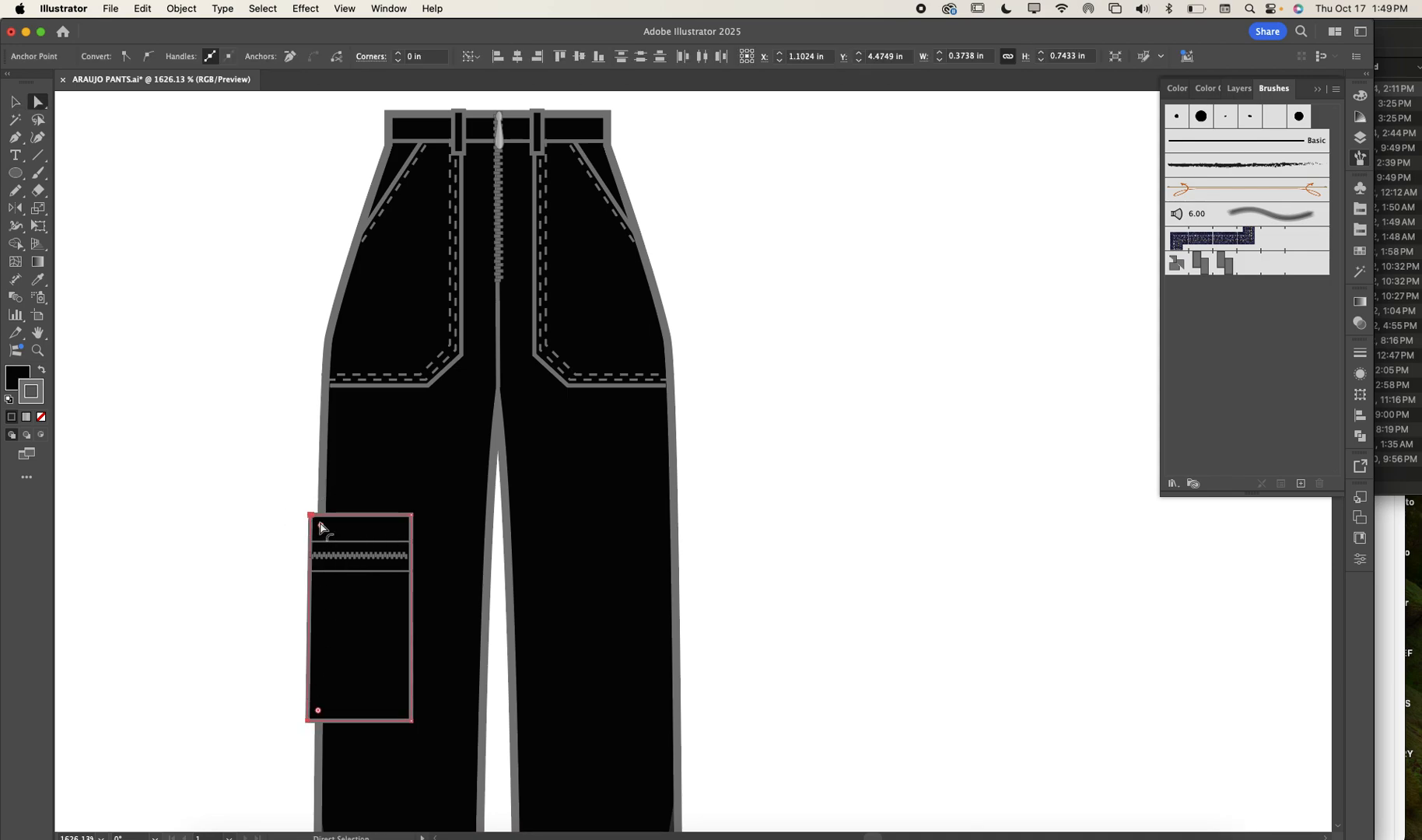
pyautogui.moveTo(321, 531); pyautogui.dragTo(323, 532)
pyautogui.click(873, 422)
pyautogui.scroll(-5, 873, 424)
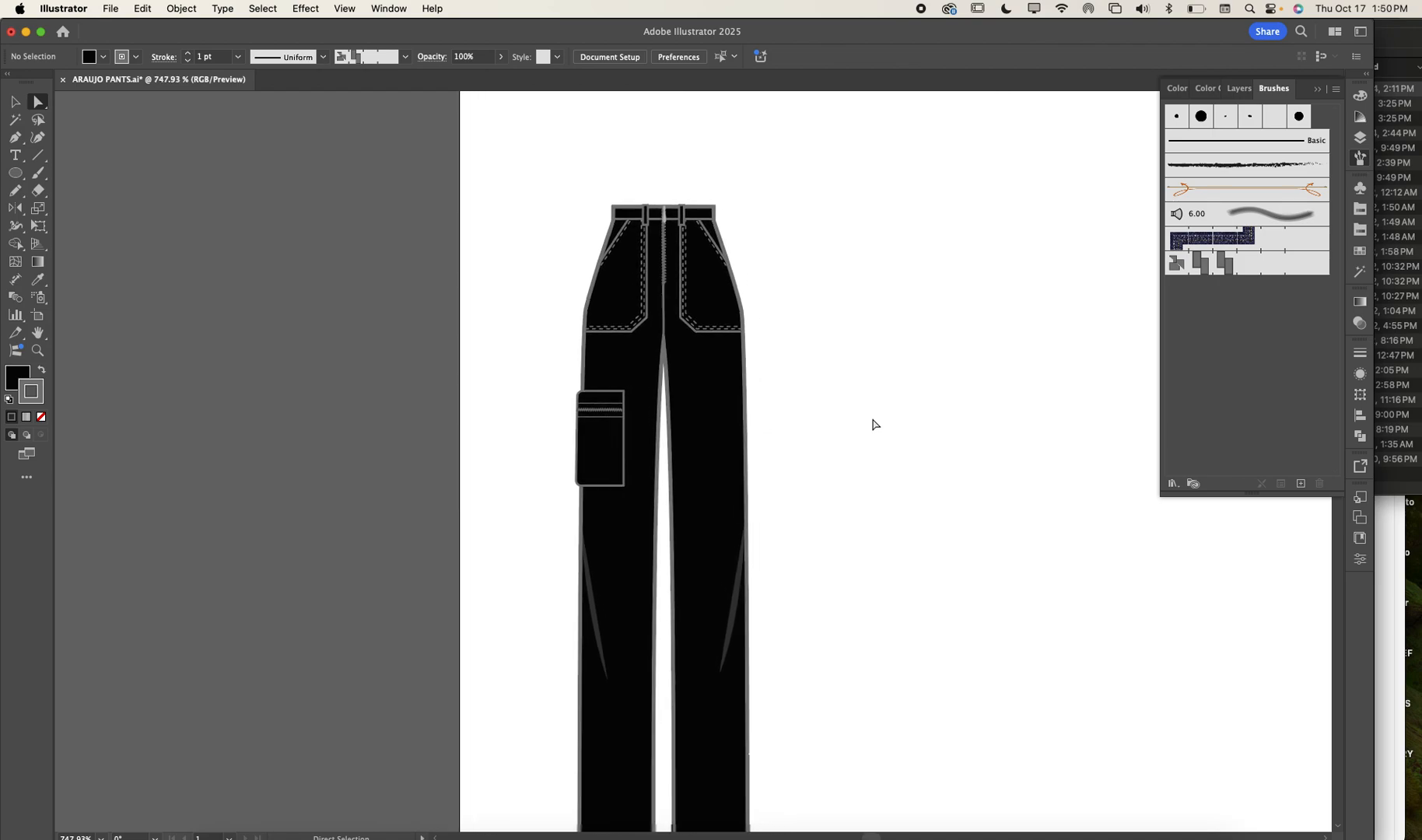
pyautogui.scroll(-4, 873, 423)
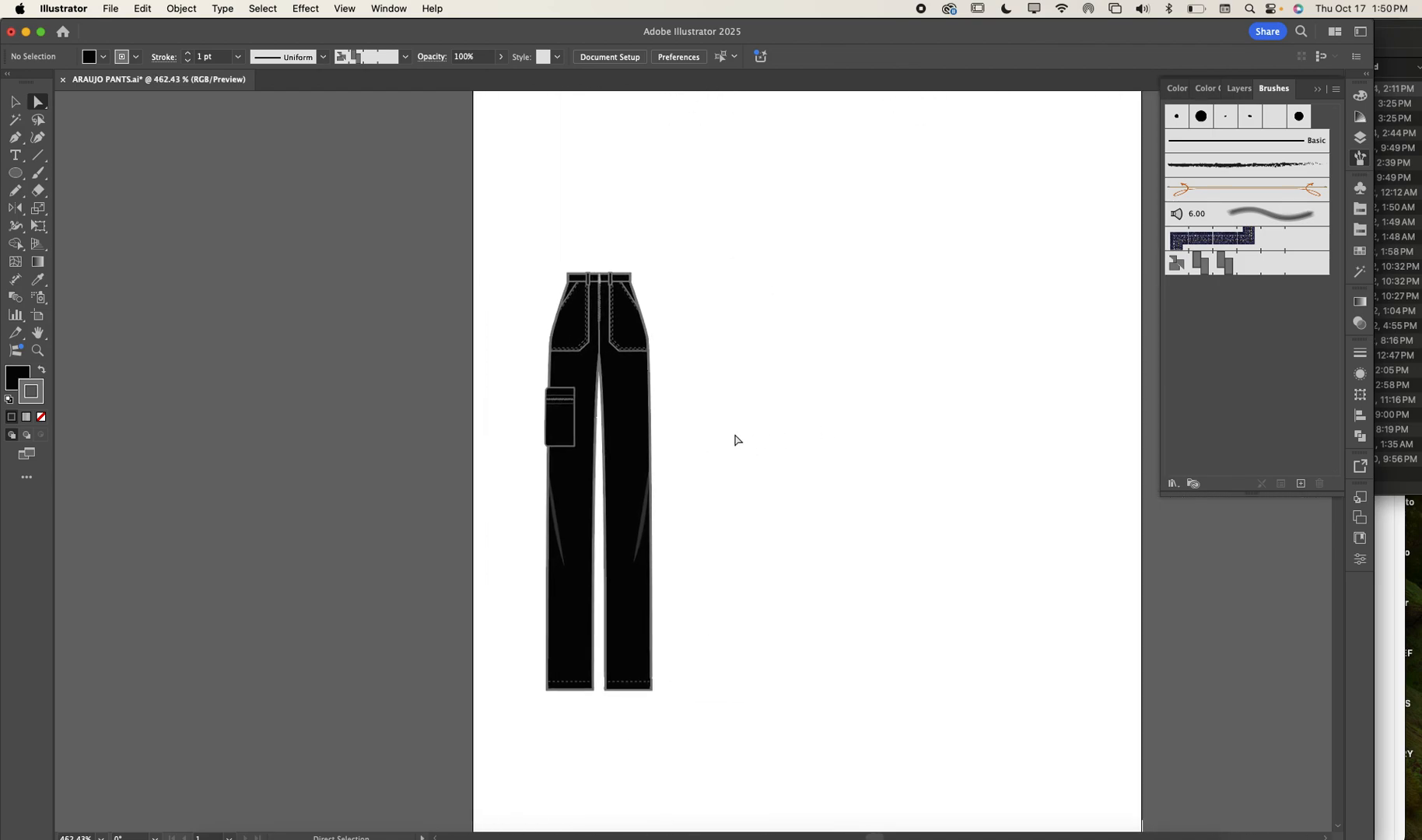
pyautogui.scroll(4, 735, 440)
pyautogui.scroll(-2, 735, 440)
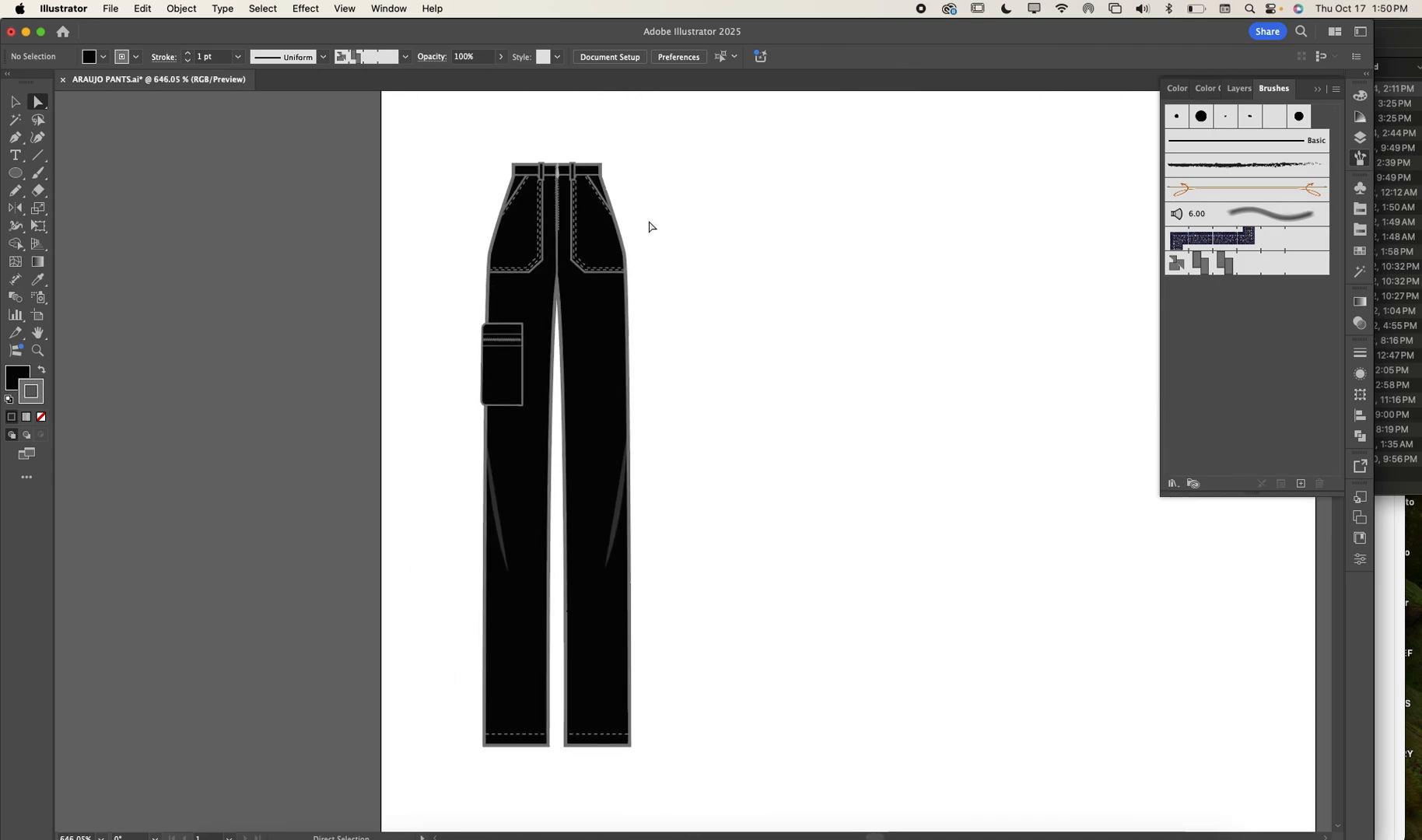